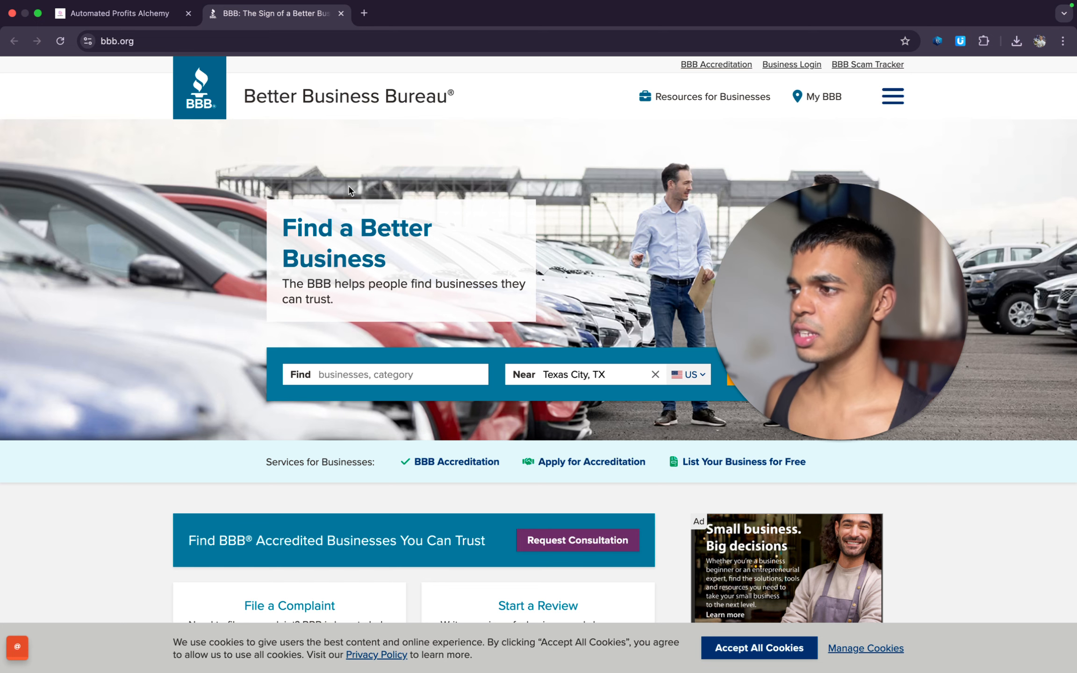
Check the scraping guide and search the BBB site for Real Estate businesses near Texas City, TX.
click(78, 17)
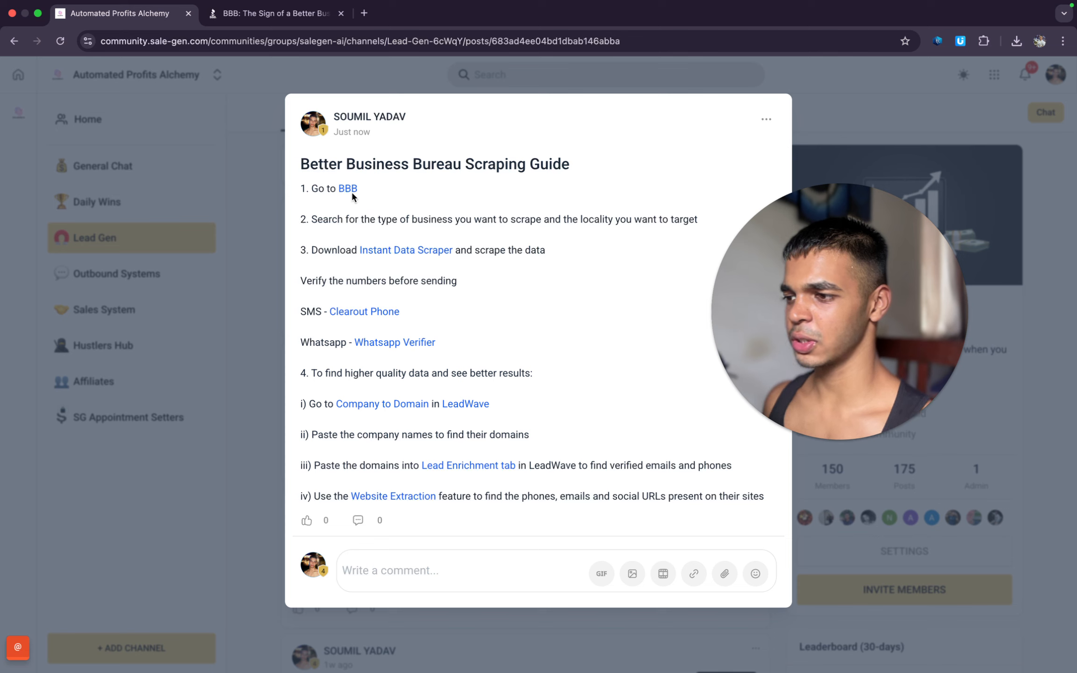
click(295, 17)
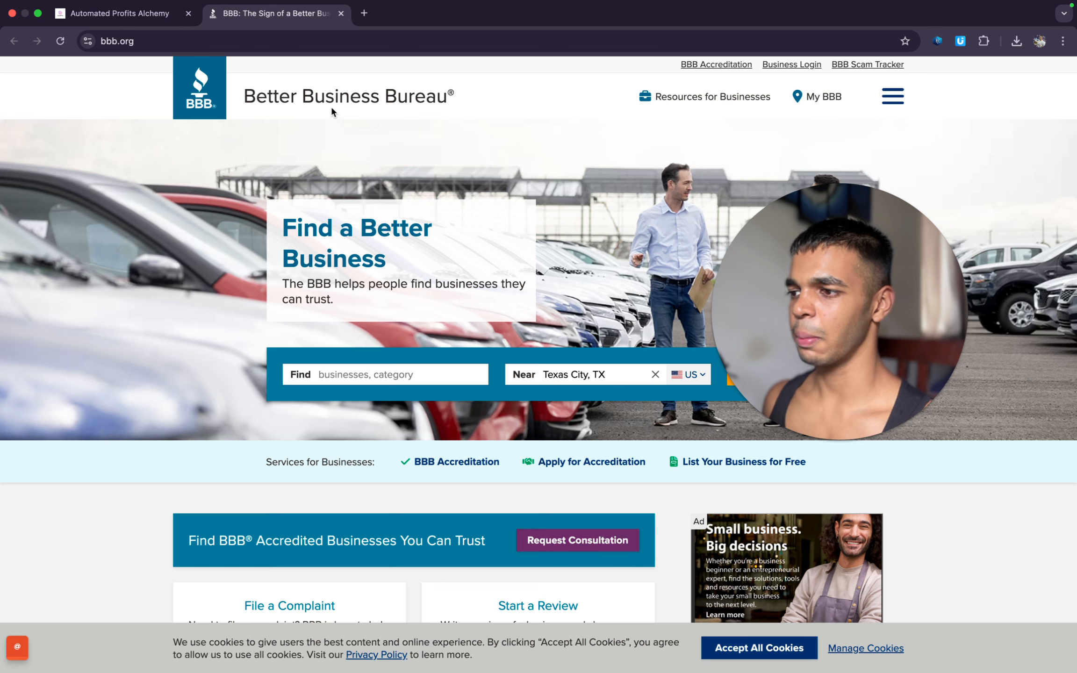
click(364, 365)
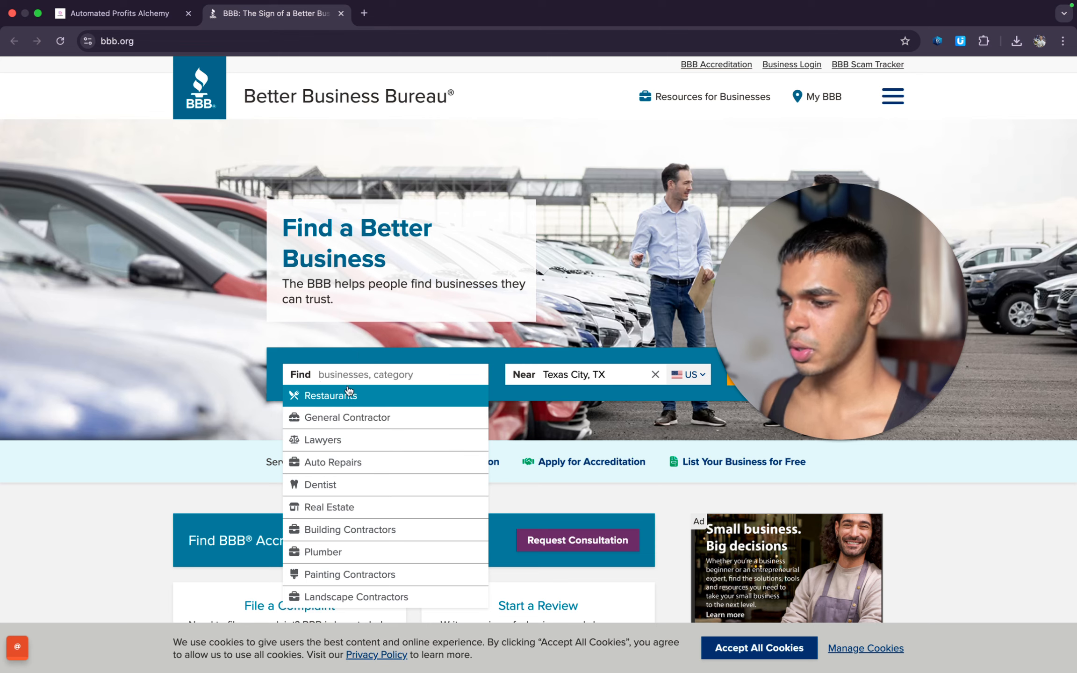
click(348, 507)
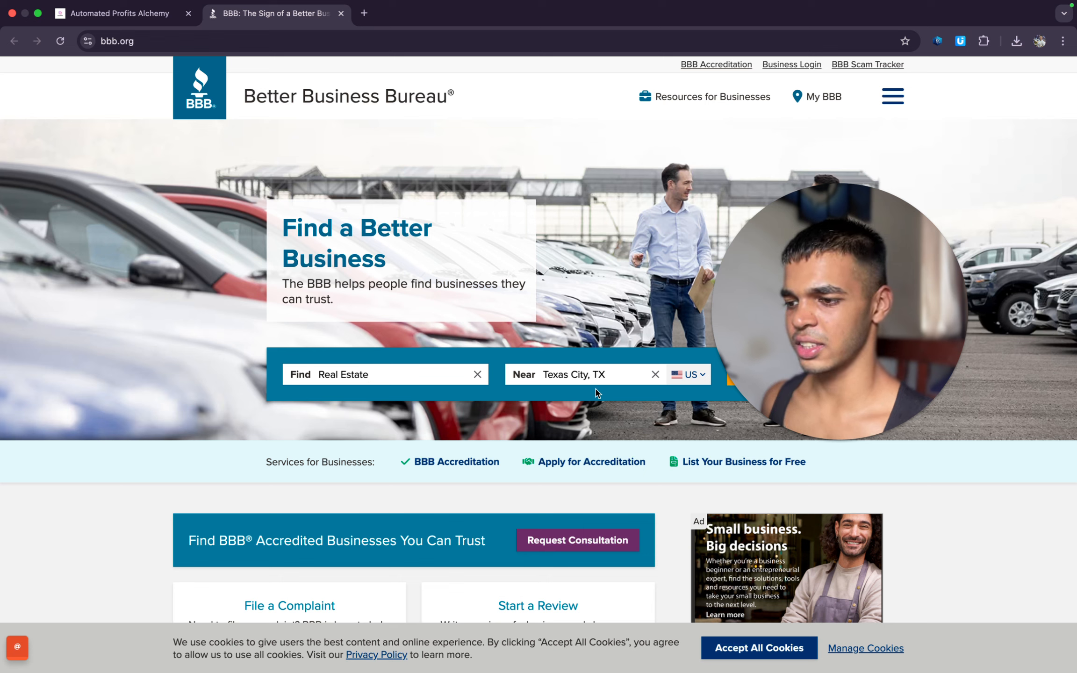
drag(781, 302, 895, 241)
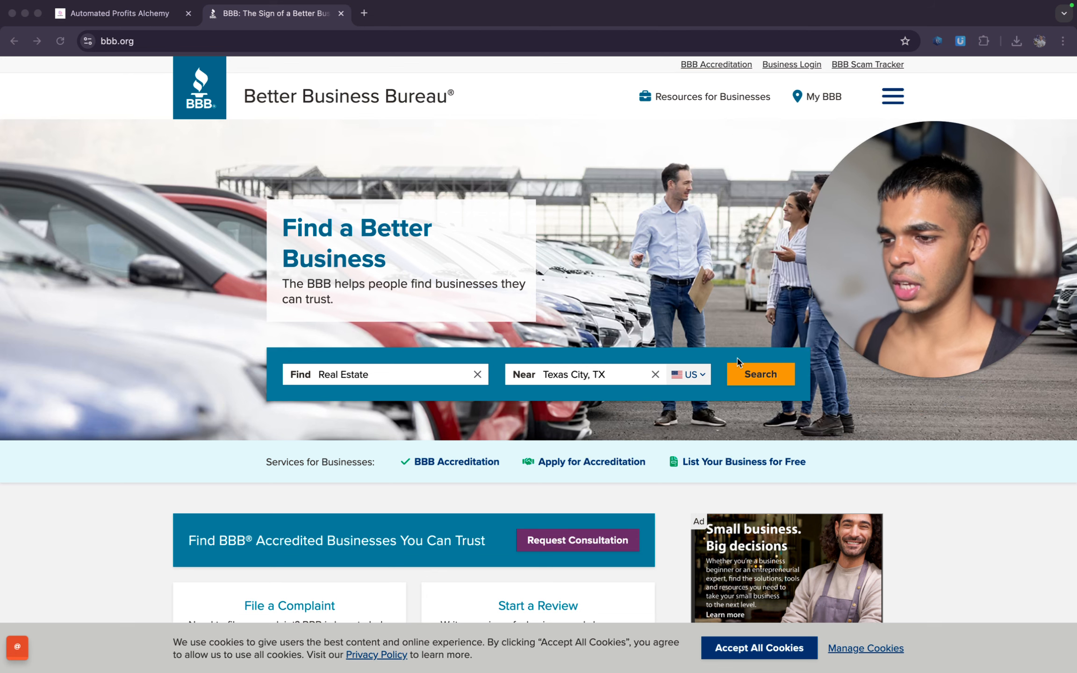
click(762, 380)
click(766, 381)
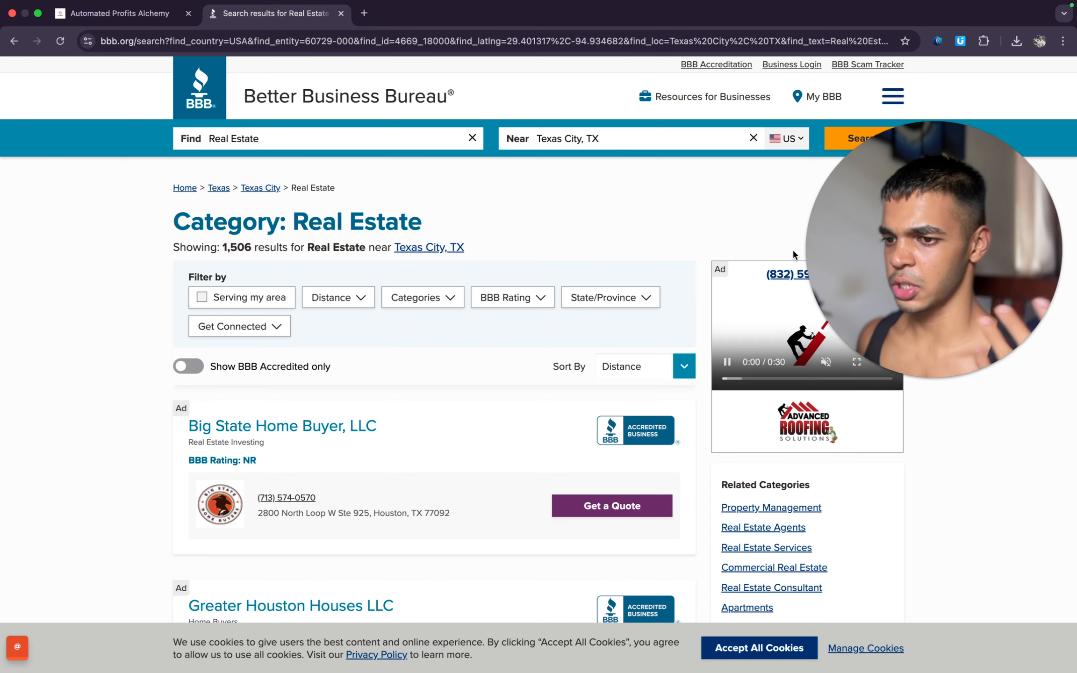
Examine the real estate listings, the total number of results and the available category filter.
scroll(549, 280, down, 3)
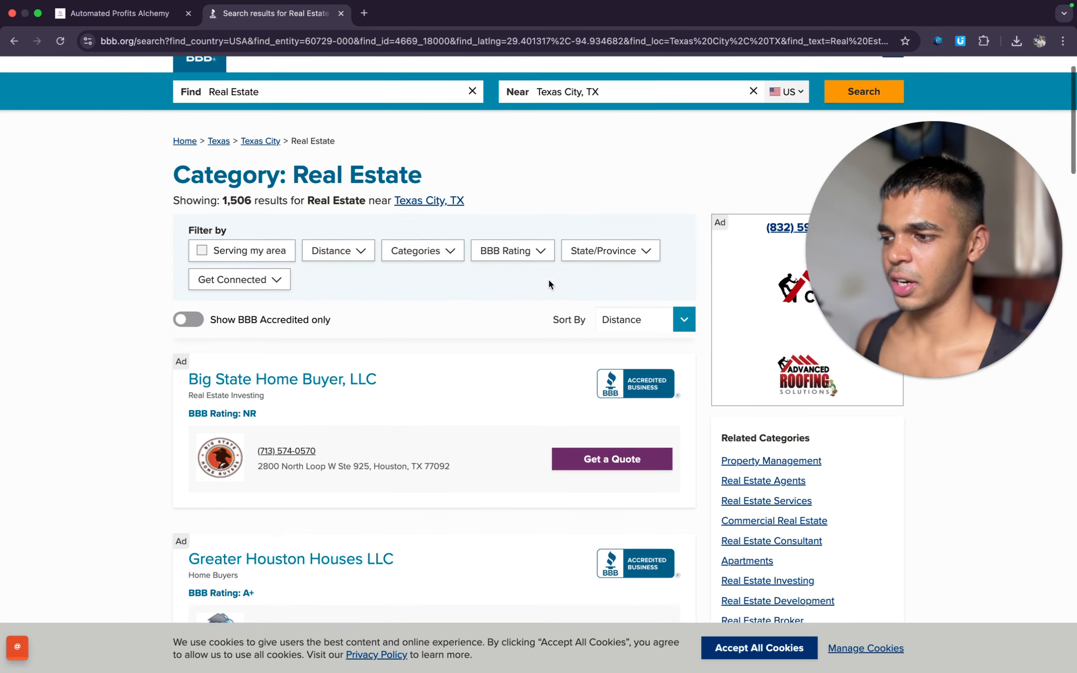
scroll(549, 283, down, 10)
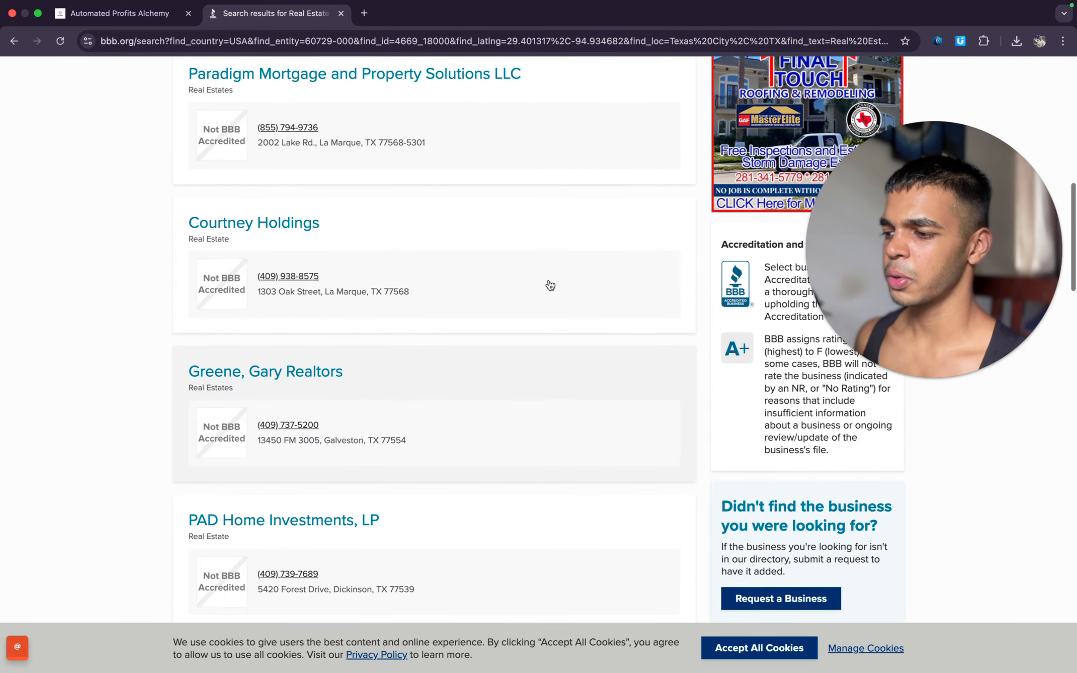
scroll(549, 285, up, 13)
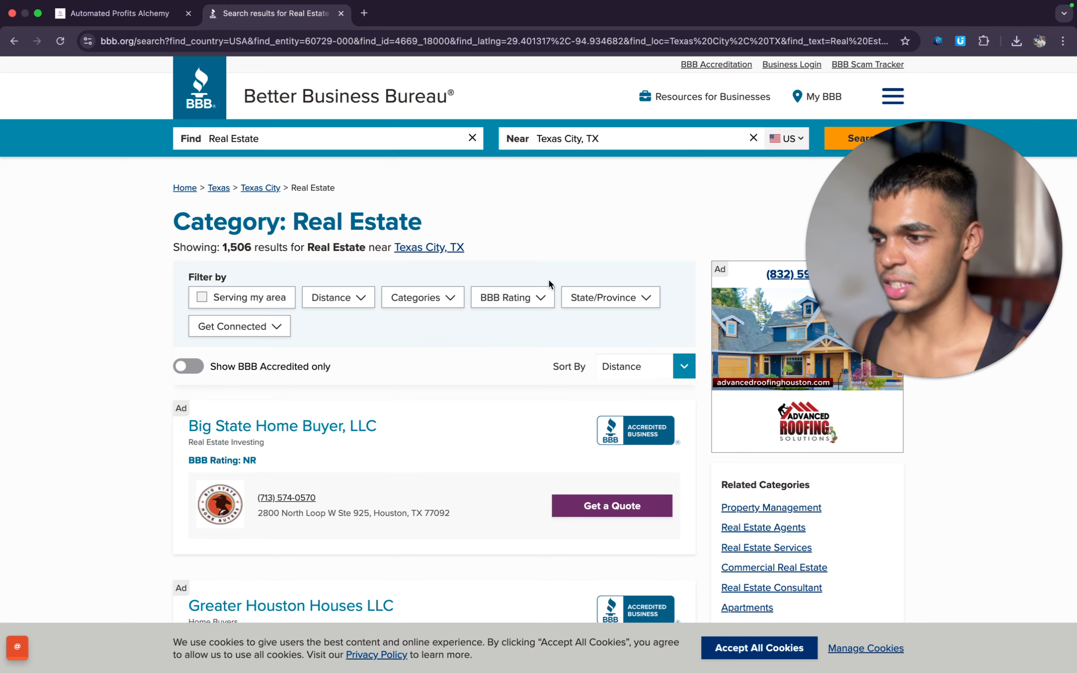
drag(252, 246, 224, 248)
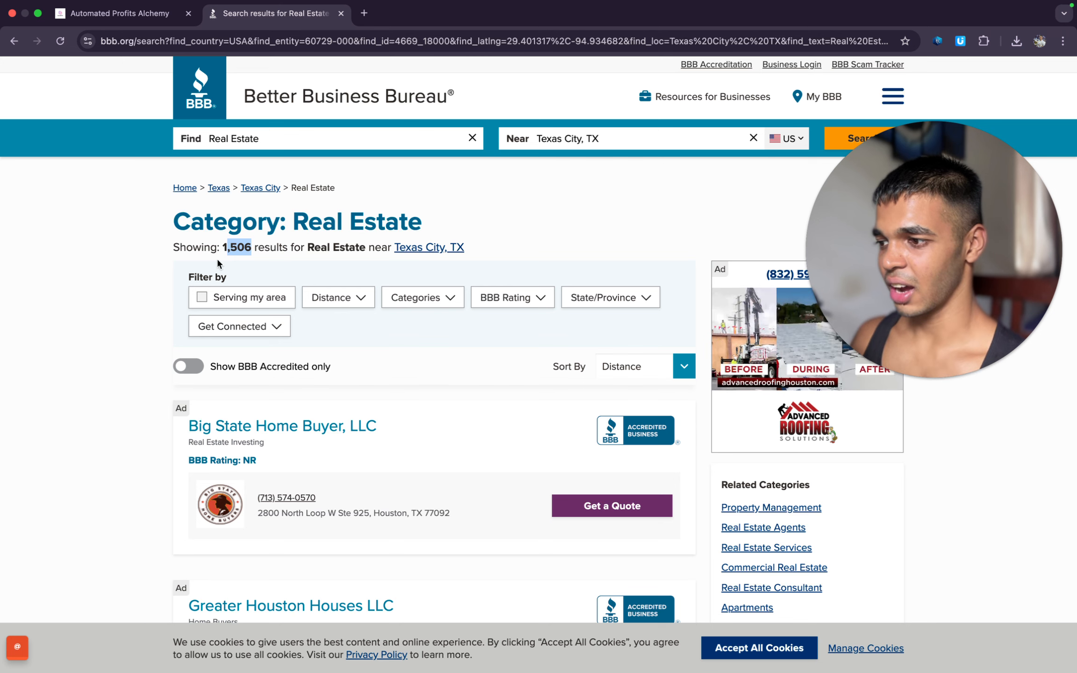
click(418, 298)
click(446, 302)
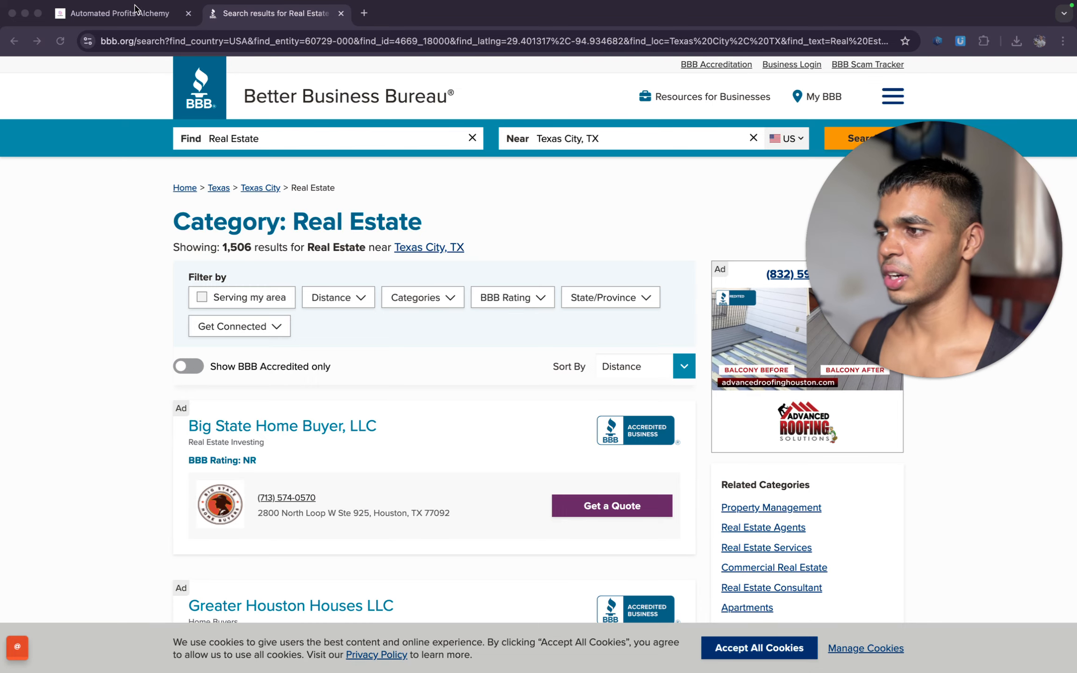
Open the Instant Data Scraper store page linked in the scraping guide and remove the installed extension from Chrome.
click(138, 12)
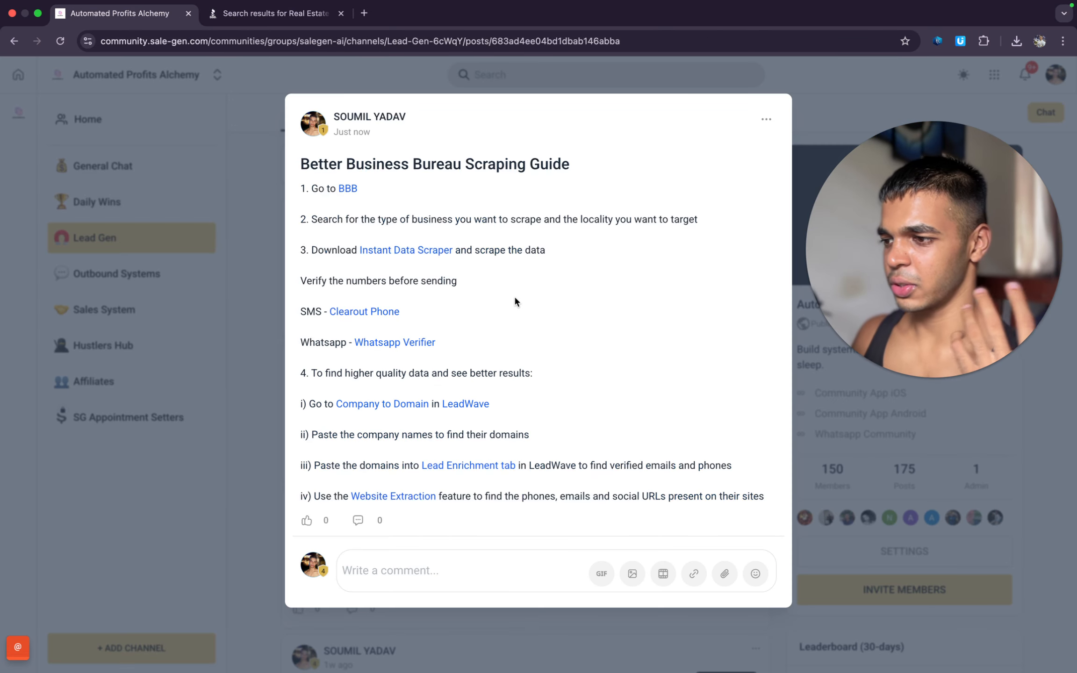
click(417, 250)
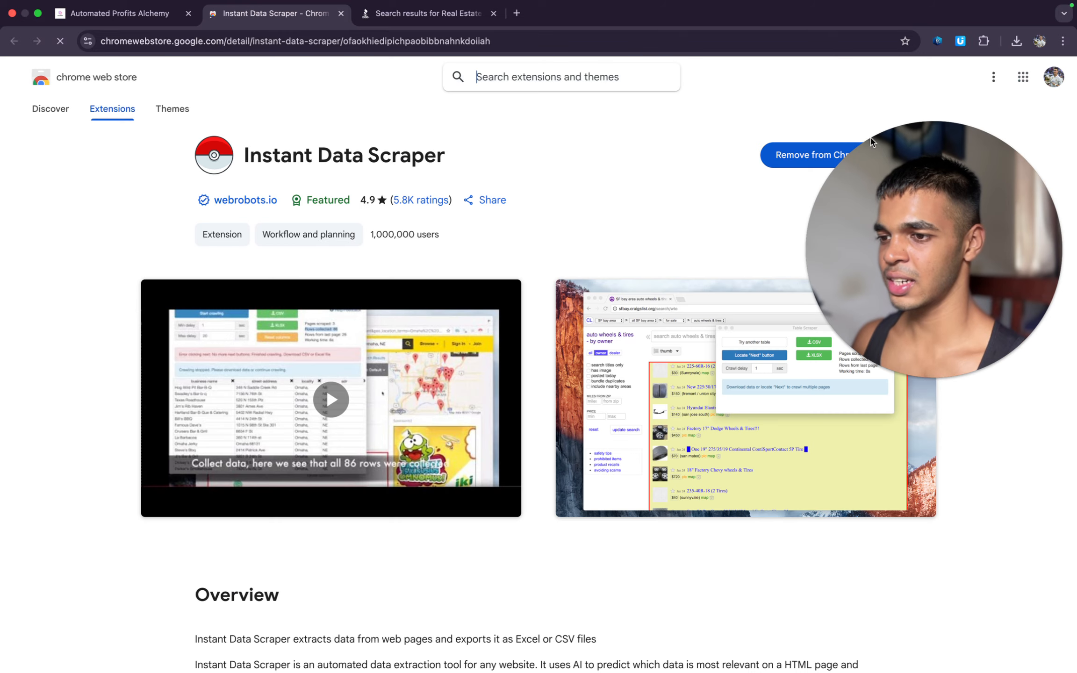
click(831, 154)
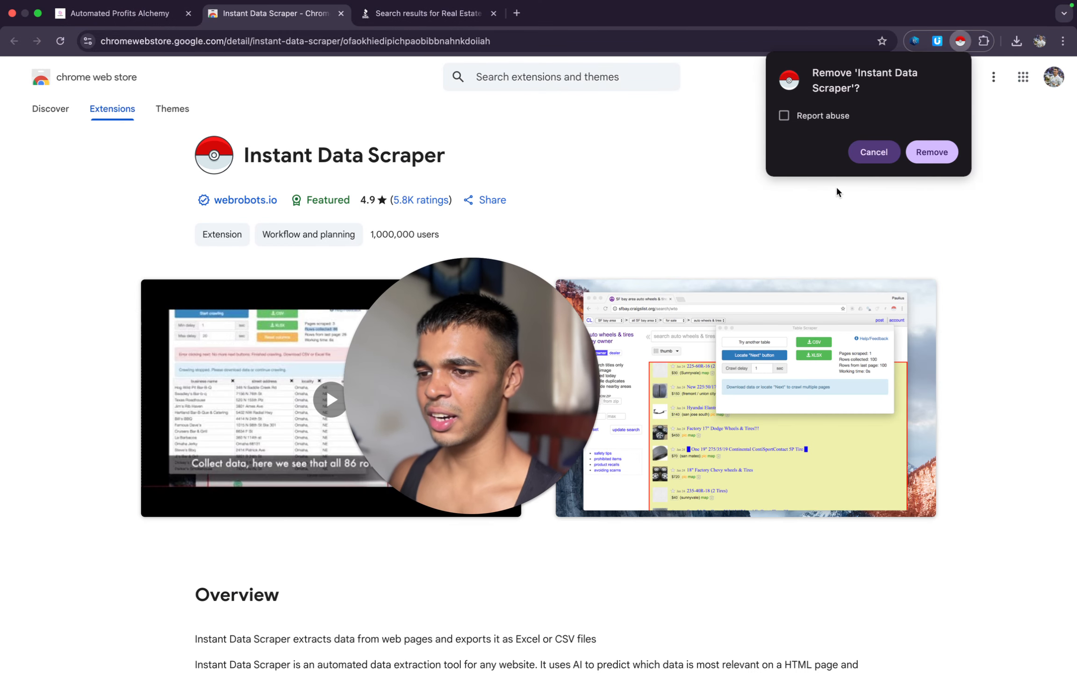
click(925, 159)
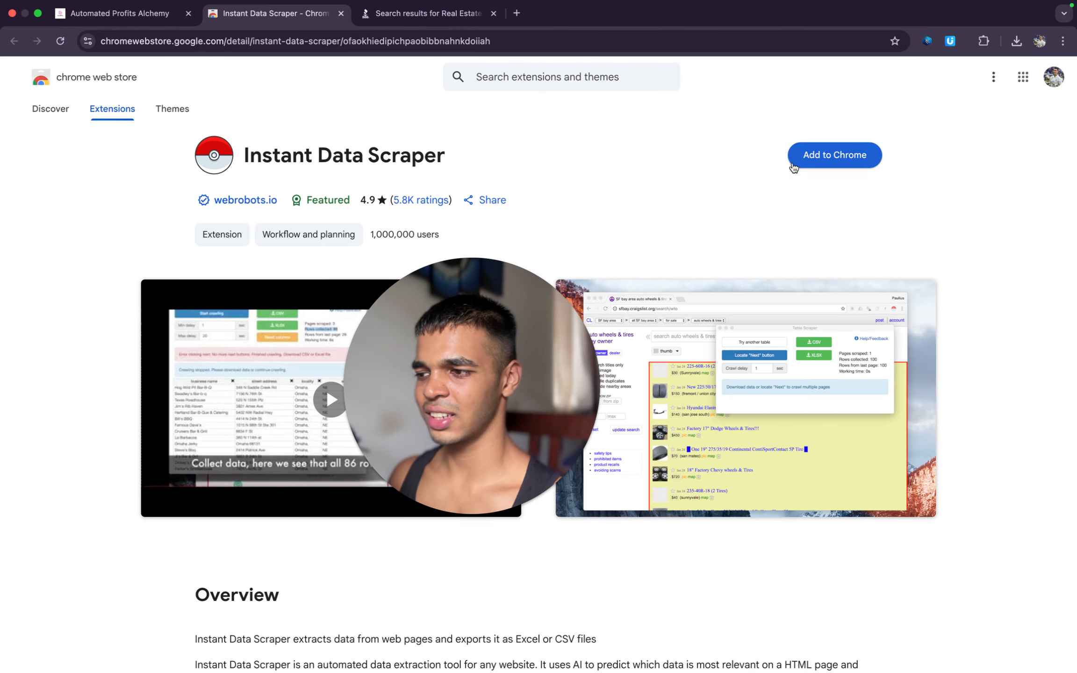
Add the Instant Data Scraper extension to Chrome and close its store page.
click(851, 163)
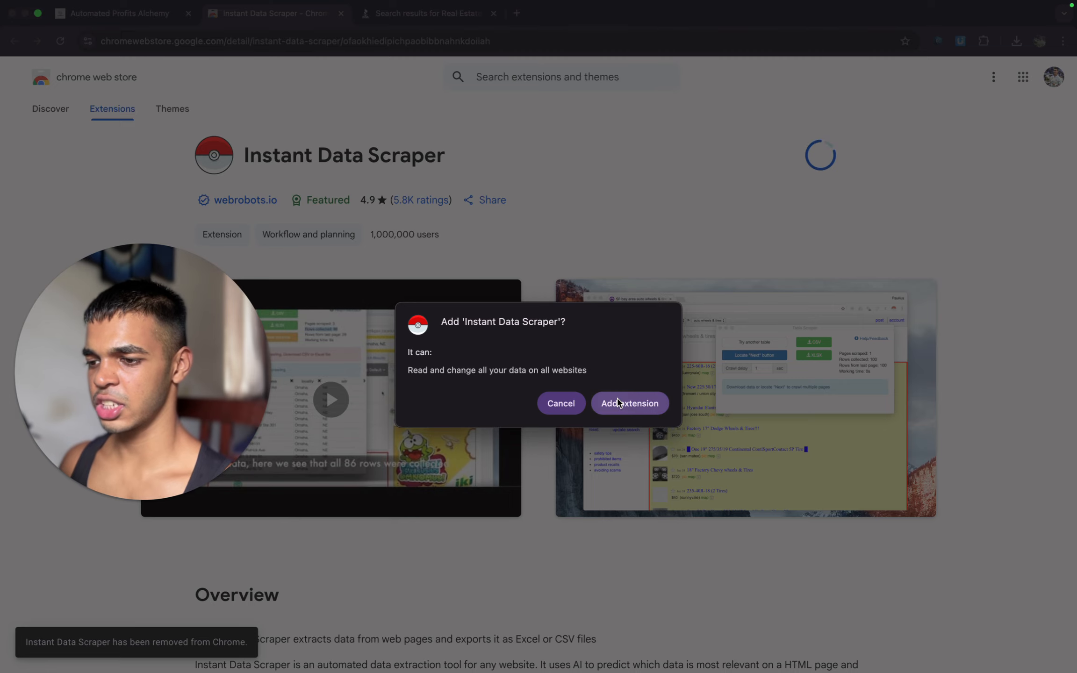
click(628, 404)
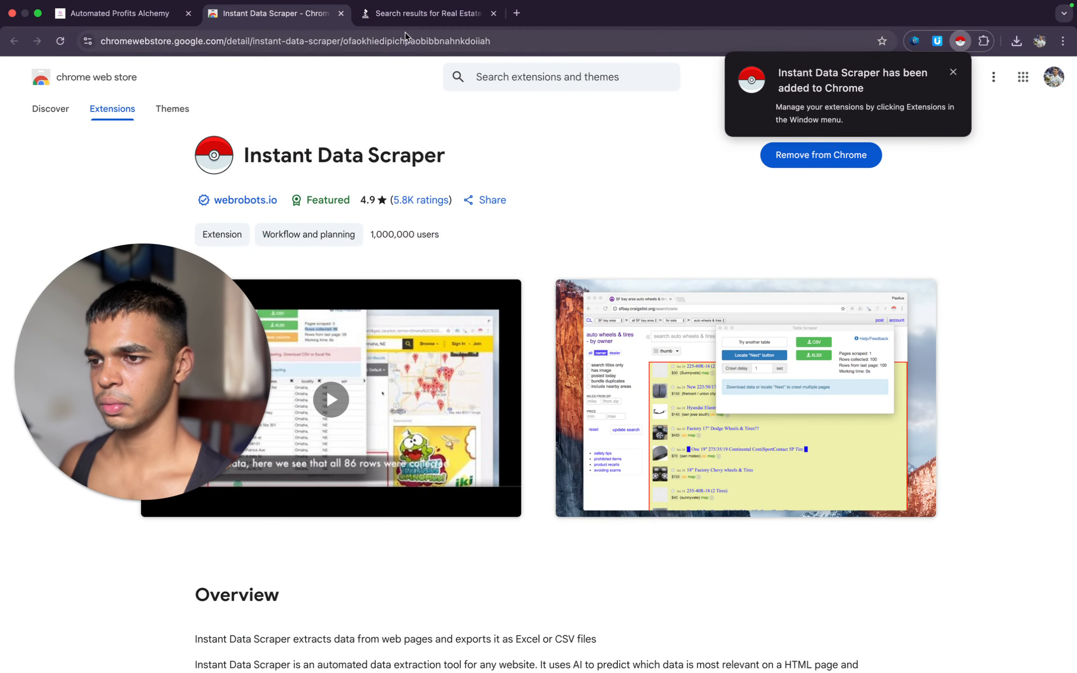
click(341, 13)
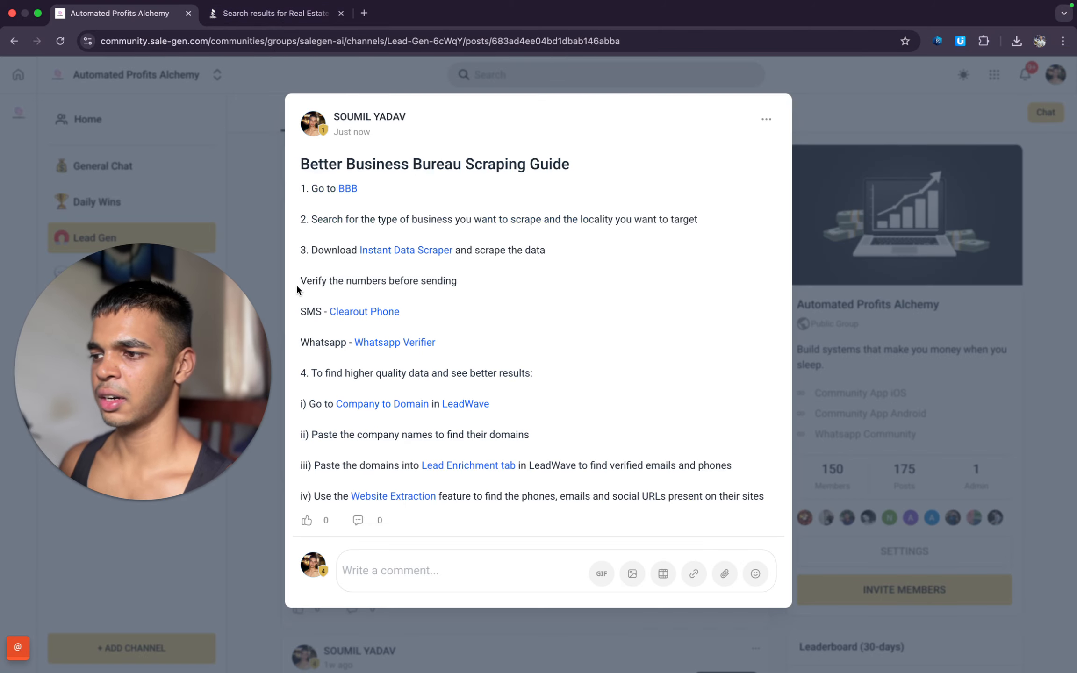
Run Instant Data Scraper on the BBB real estate results page and review the extracted columns.
click(276, 13)
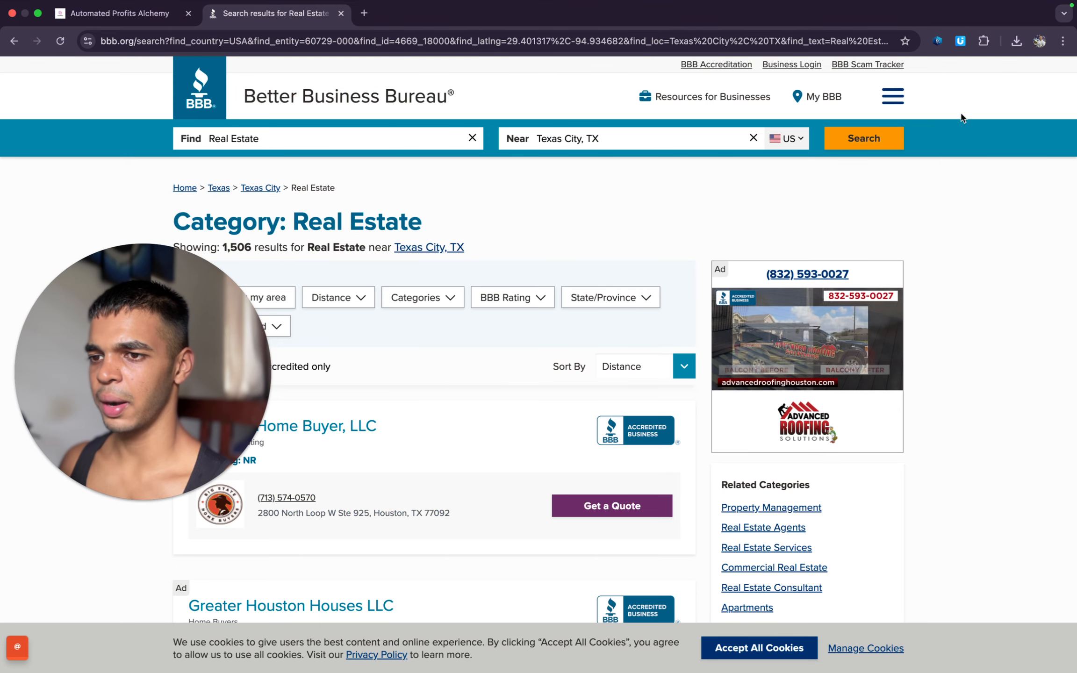
click(985, 40)
click(841, 290)
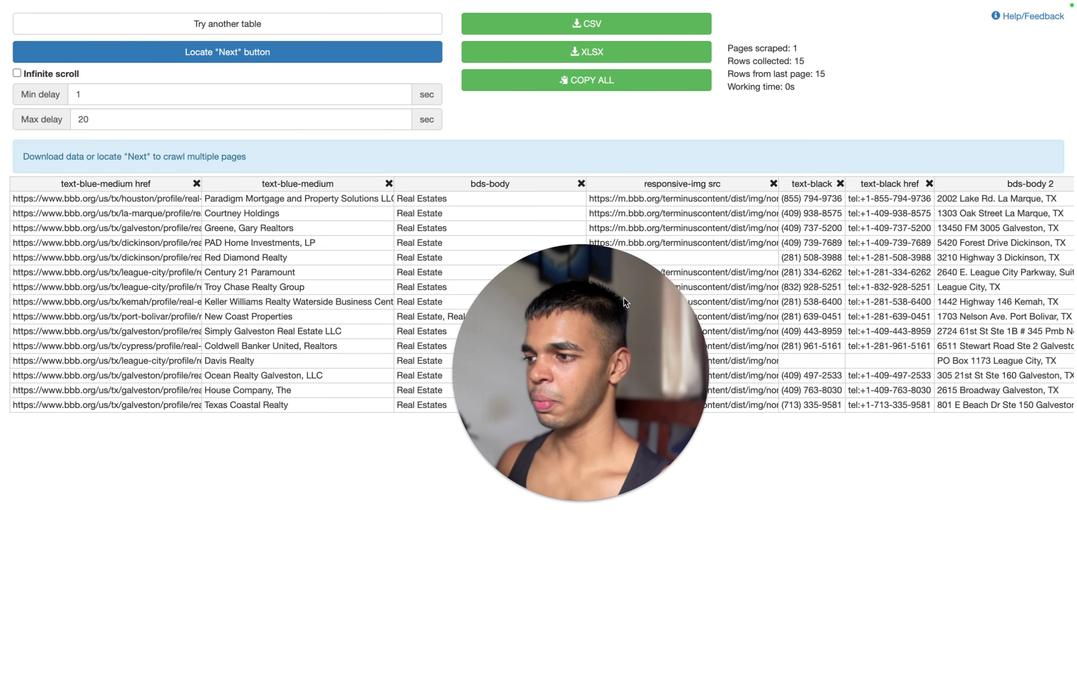
scroll(627, 241, right, 5)
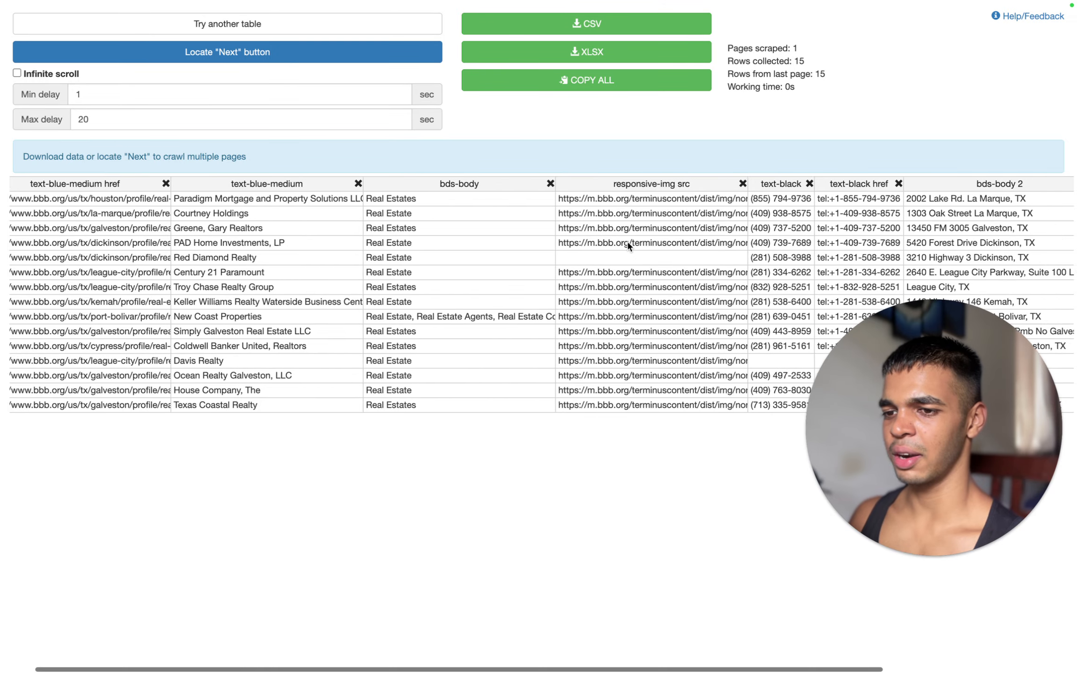
scroll(468, 252, left, 5)
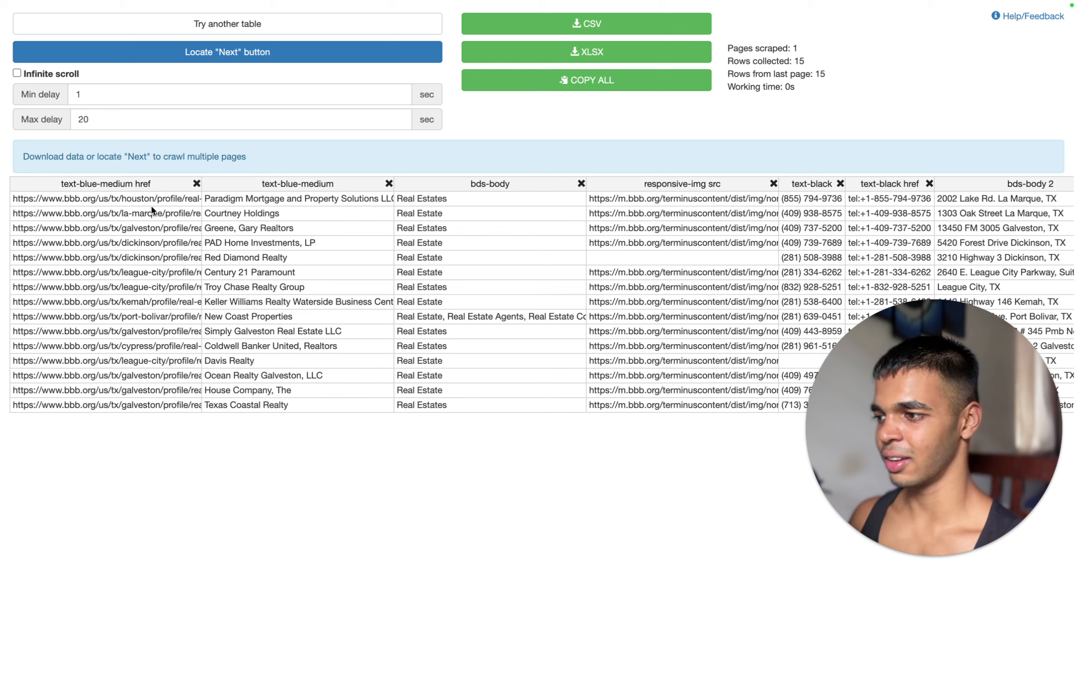
Remove every column from the scraped table except the business names and the plain phone numbers.
click(196, 184)
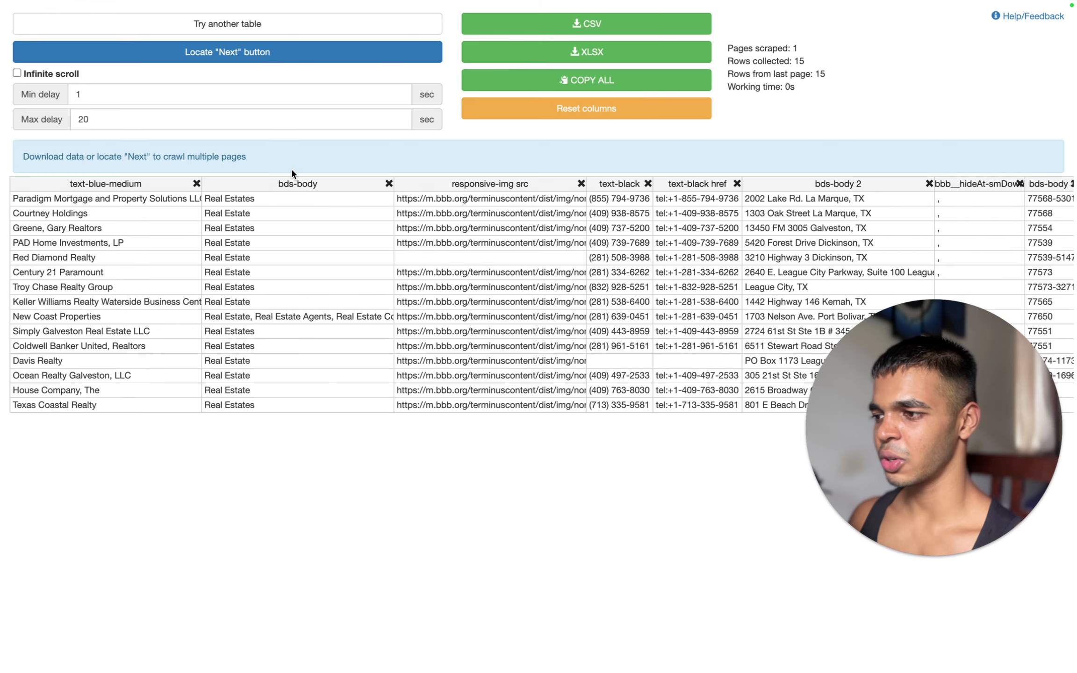
click(388, 185)
click(387, 184)
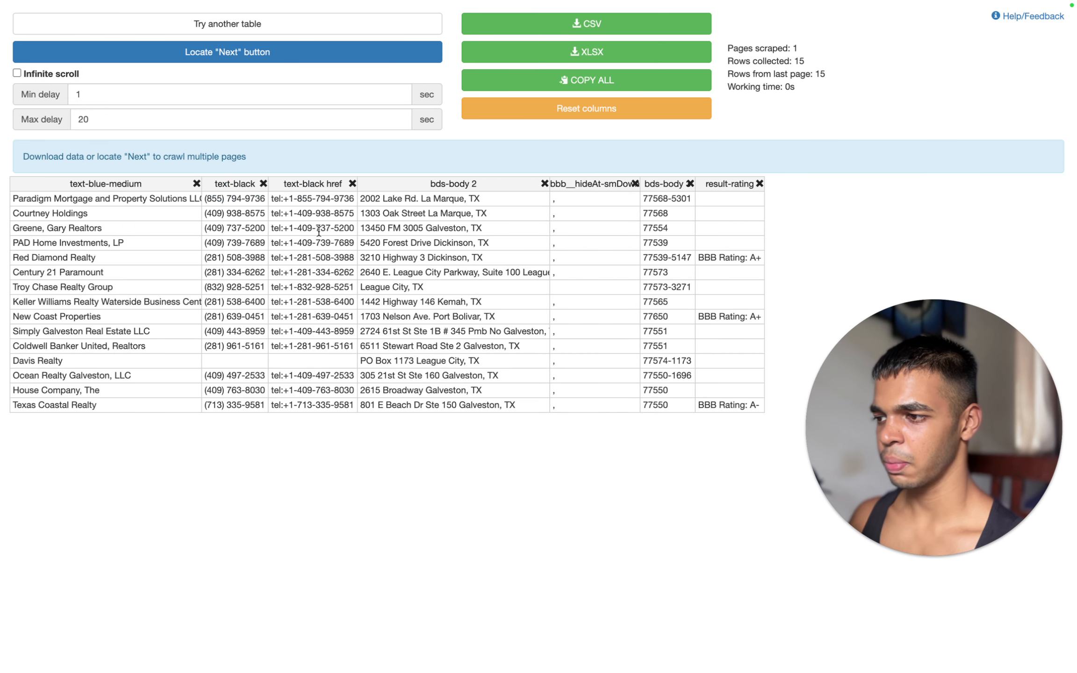
click(352, 184)
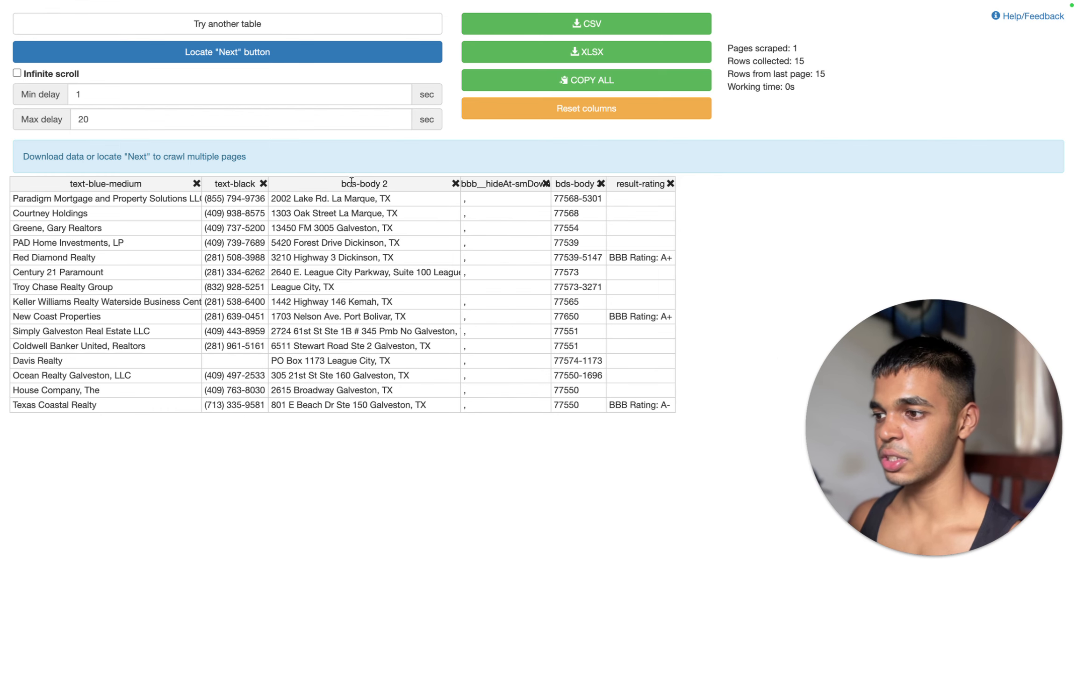
click(455, 184)
click(354, 184)
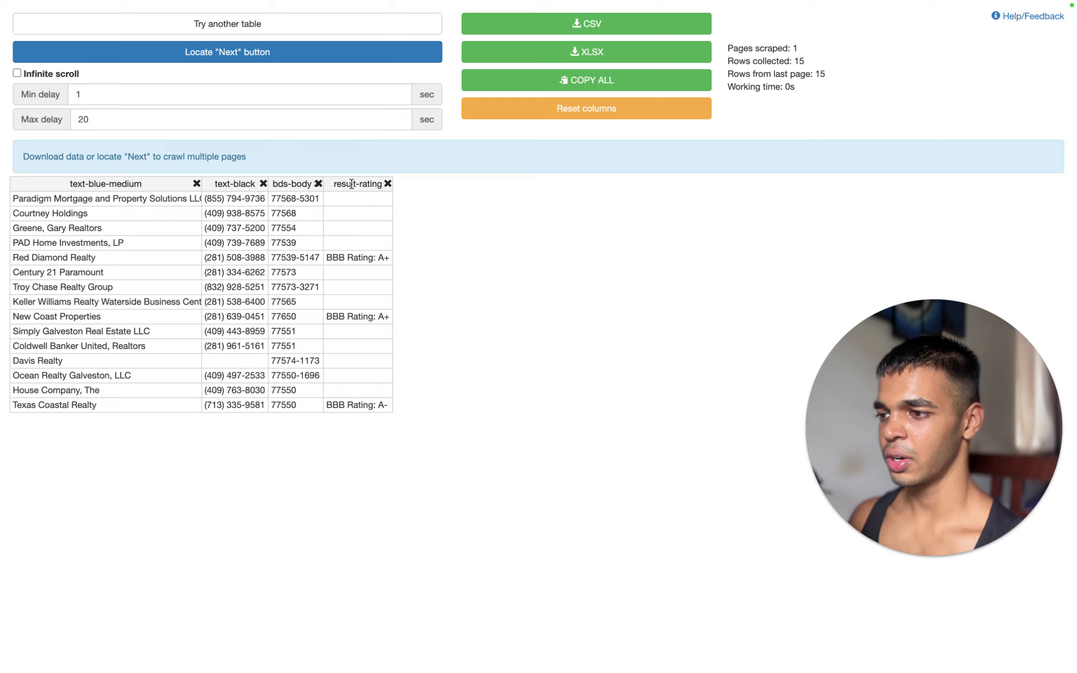
click(317, 184)
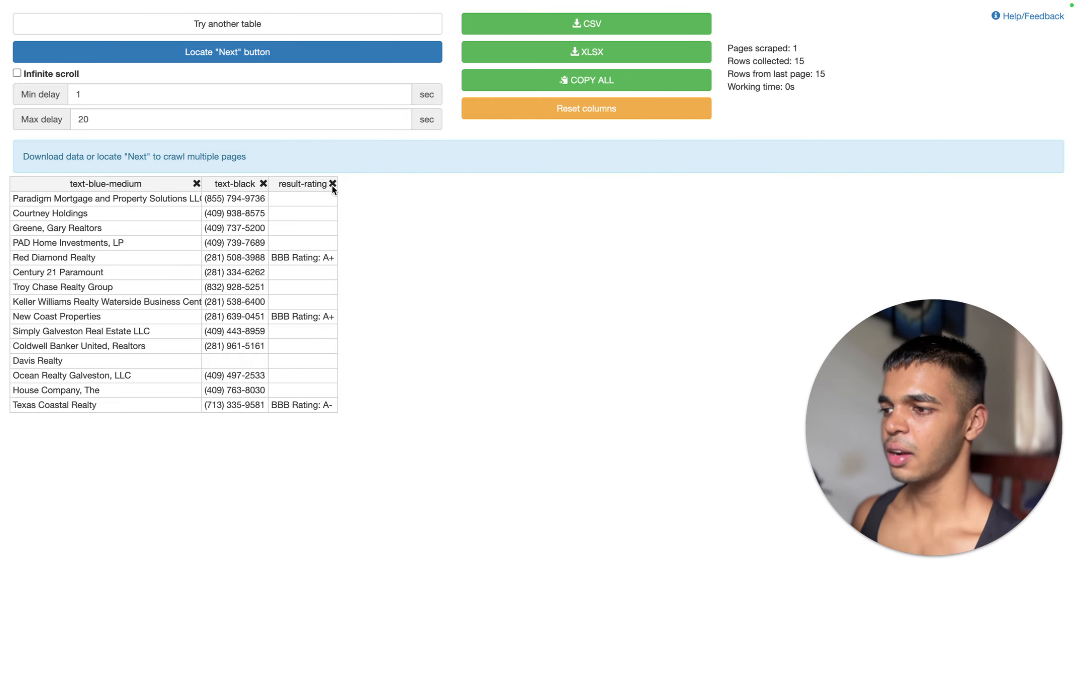
click(332, 184)
Mark the Next link below the BBB results as the scraper's next-page button and return to the scraper window.
click(343, 53)
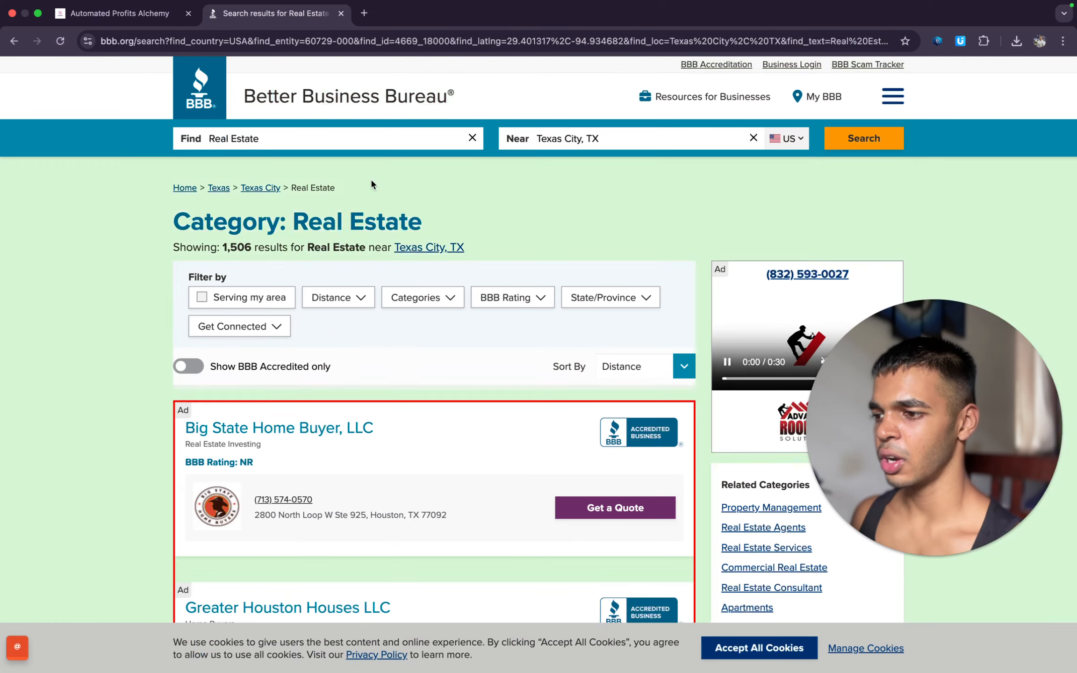
scroll(437, 420, down, 20)
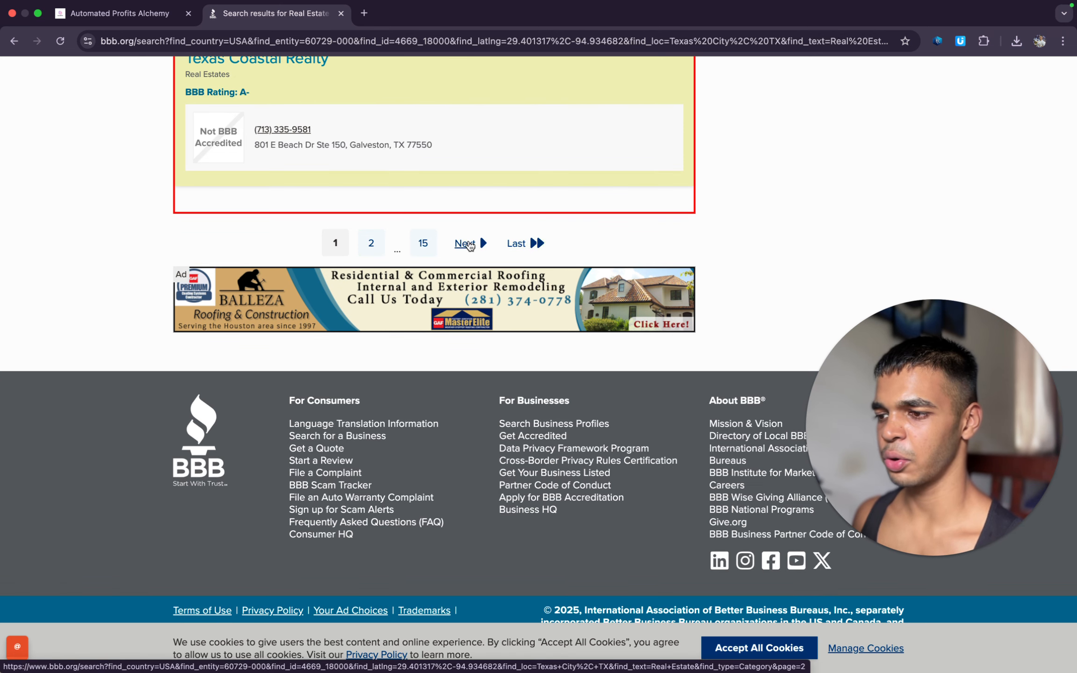
click(468, 246)
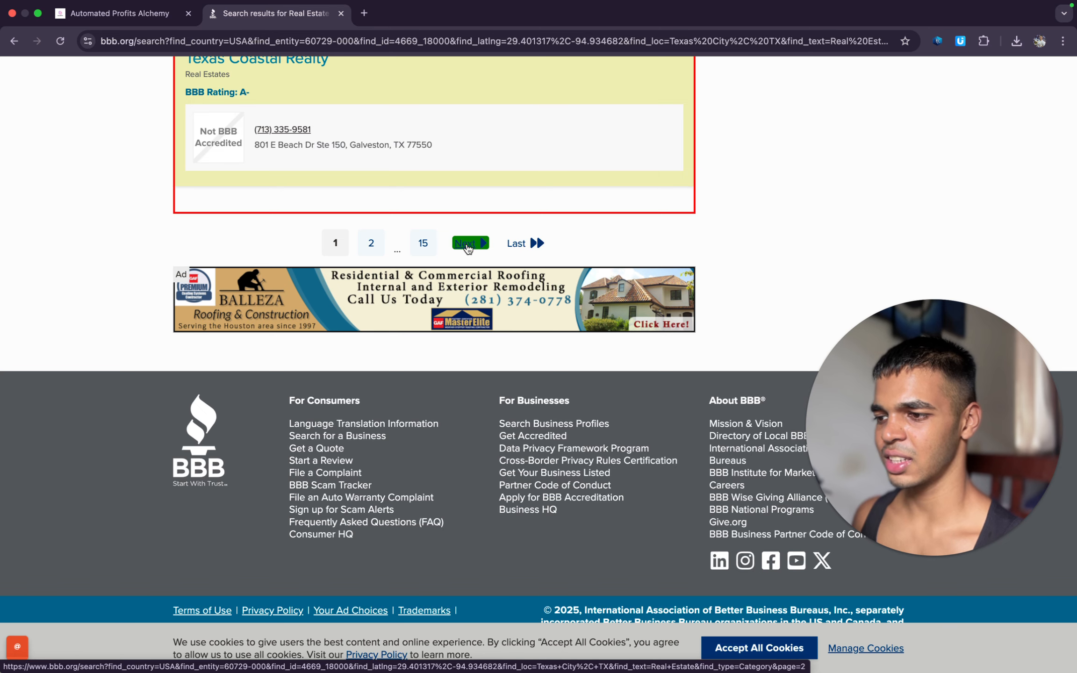
key(ctrl+Up)
click(646, 25)
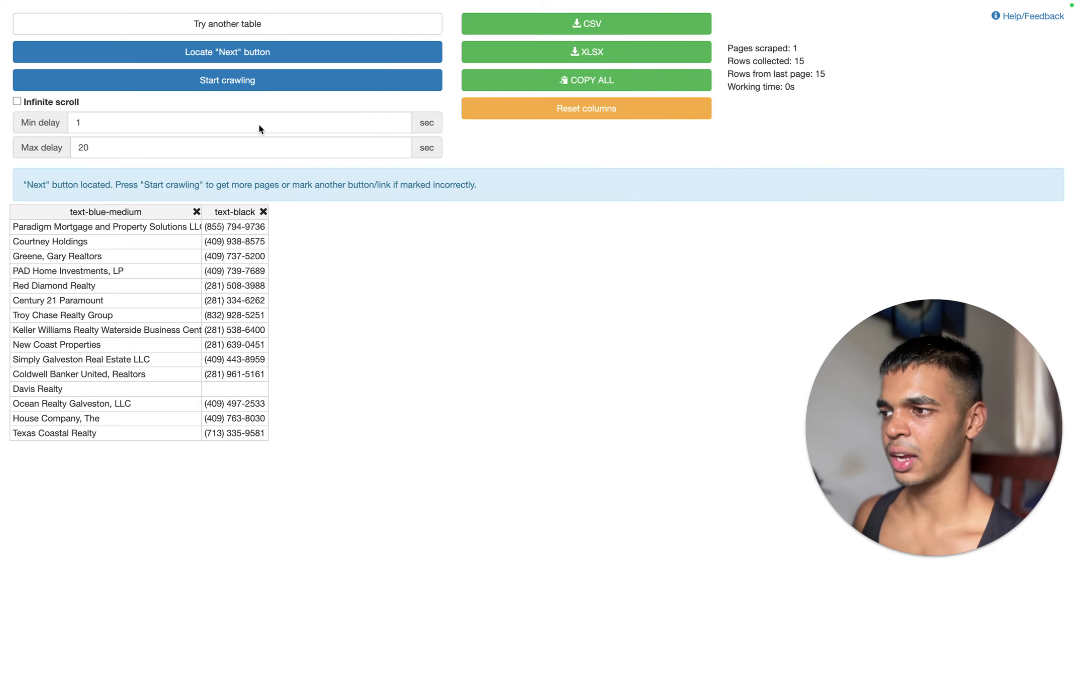
Set the minimum delay to 5 seconds, start crawling the result pages and check the crawl's progress.
click(239, 125)
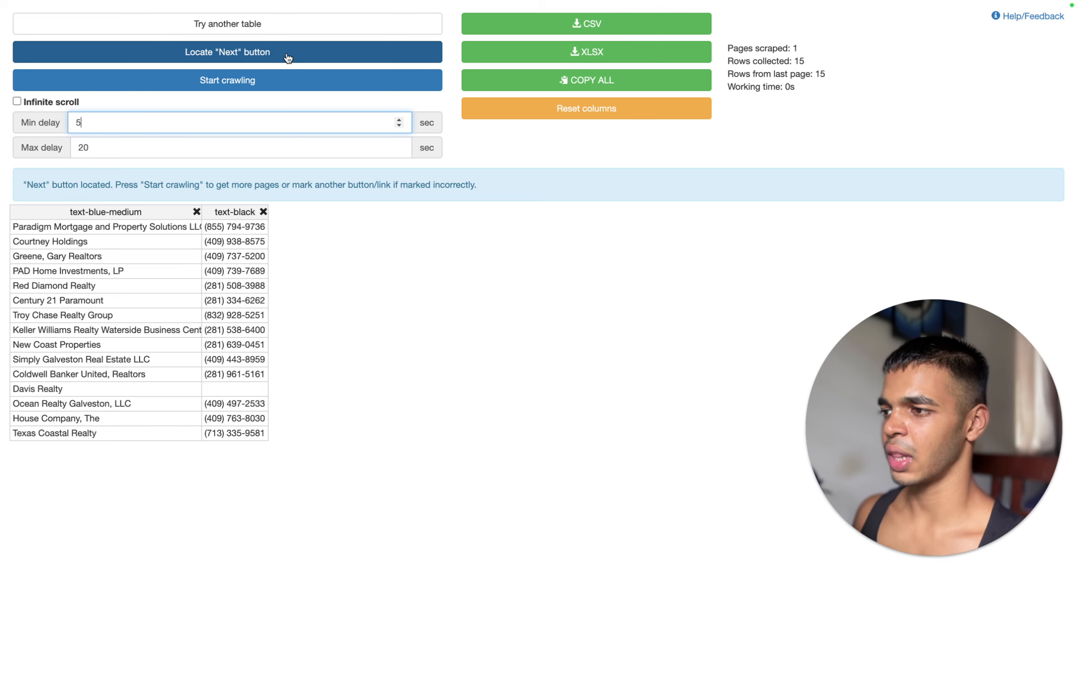
click(246, 88)
key(ctrl+Up)
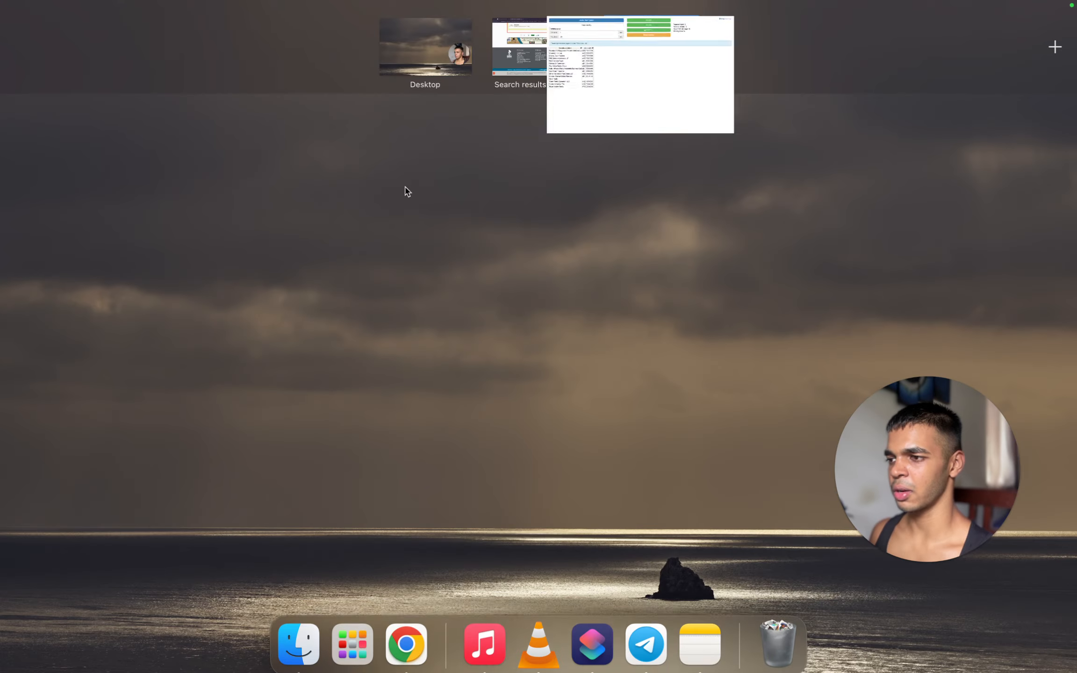
click(538, 47)
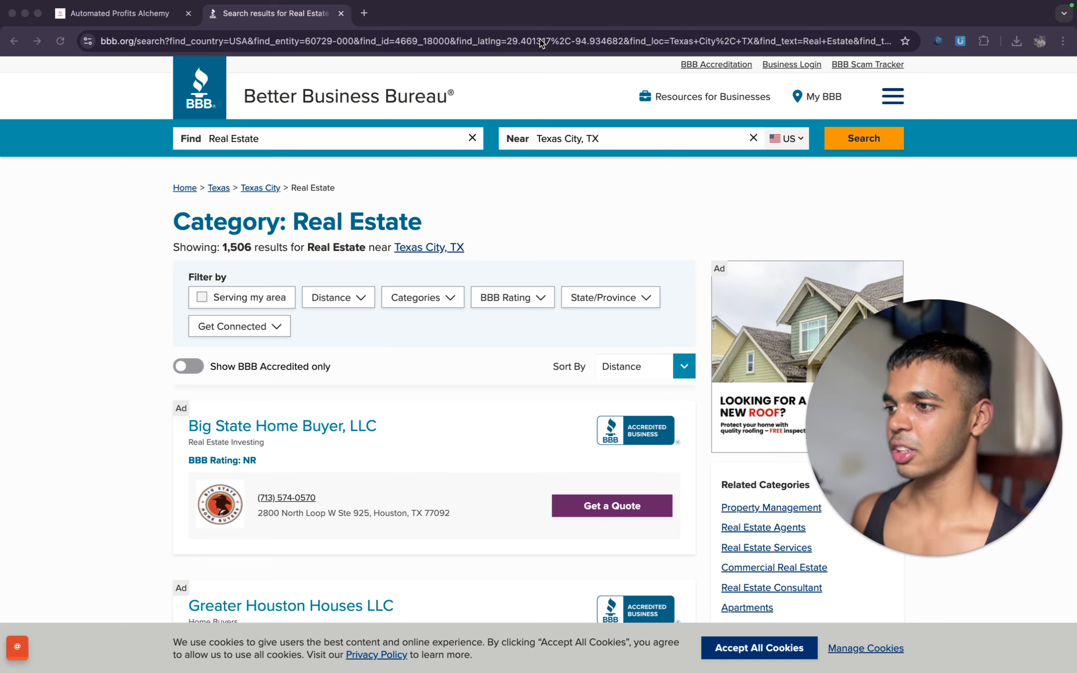
key(ctrl+Up)
click(647, 30)
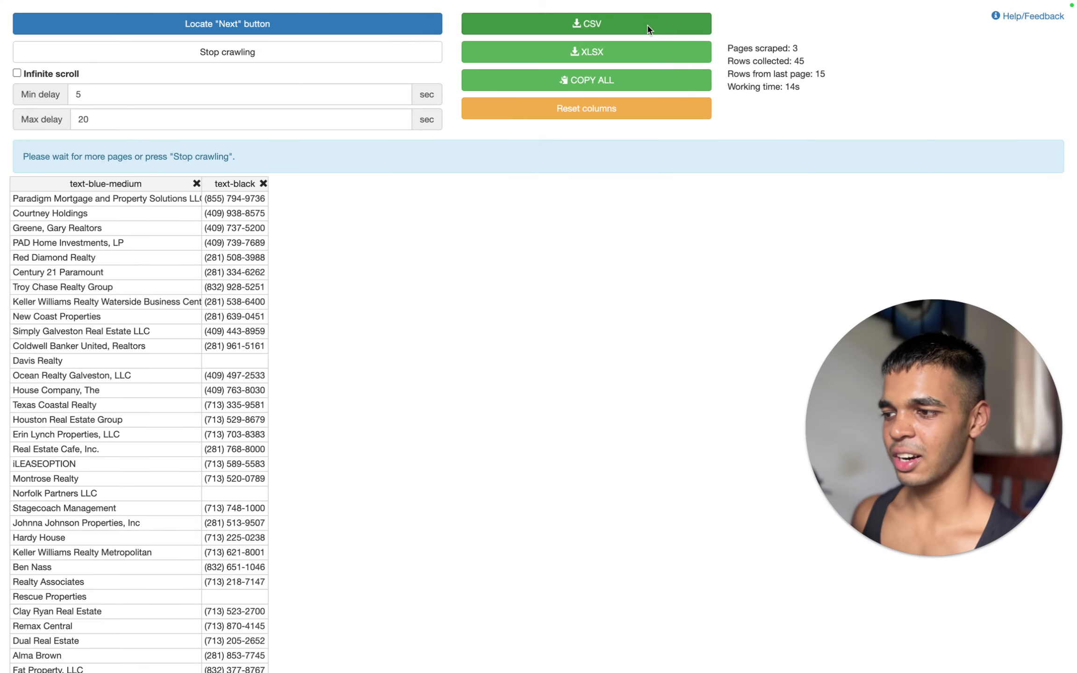
Review the scraped business names and phone numbers, check the BBB results page's state and return to the scraper window.
scroll(145, 597, down, 5)
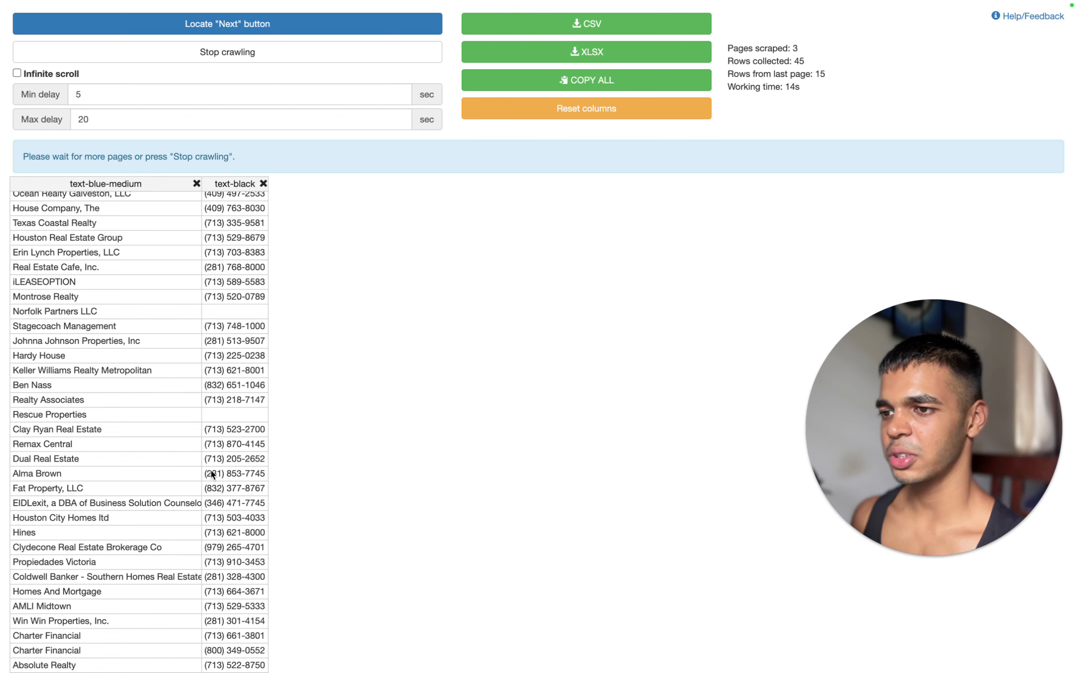
scroll(211, 474, down, 5)
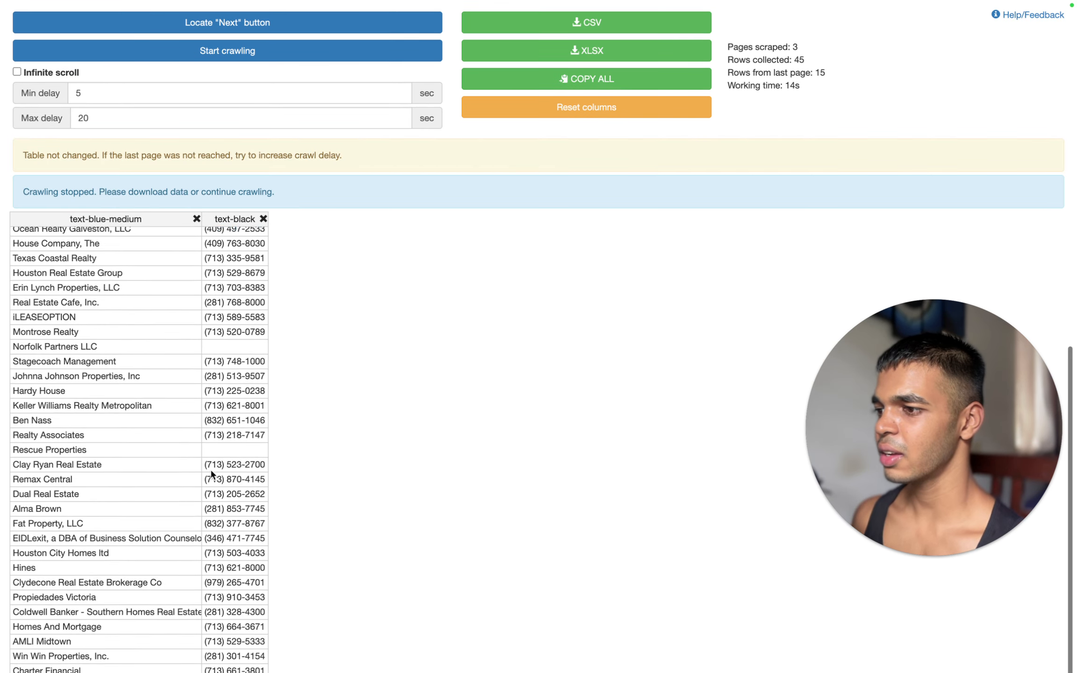
key(ctrl+Up)
click(566, 51)
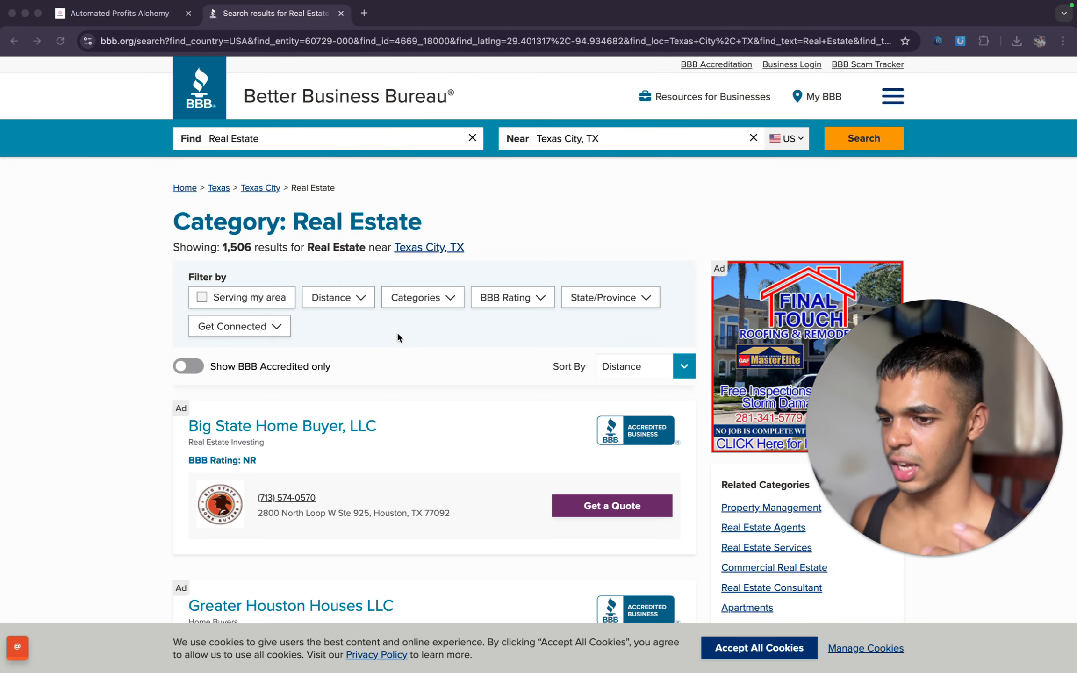
key(ctrl+Up)
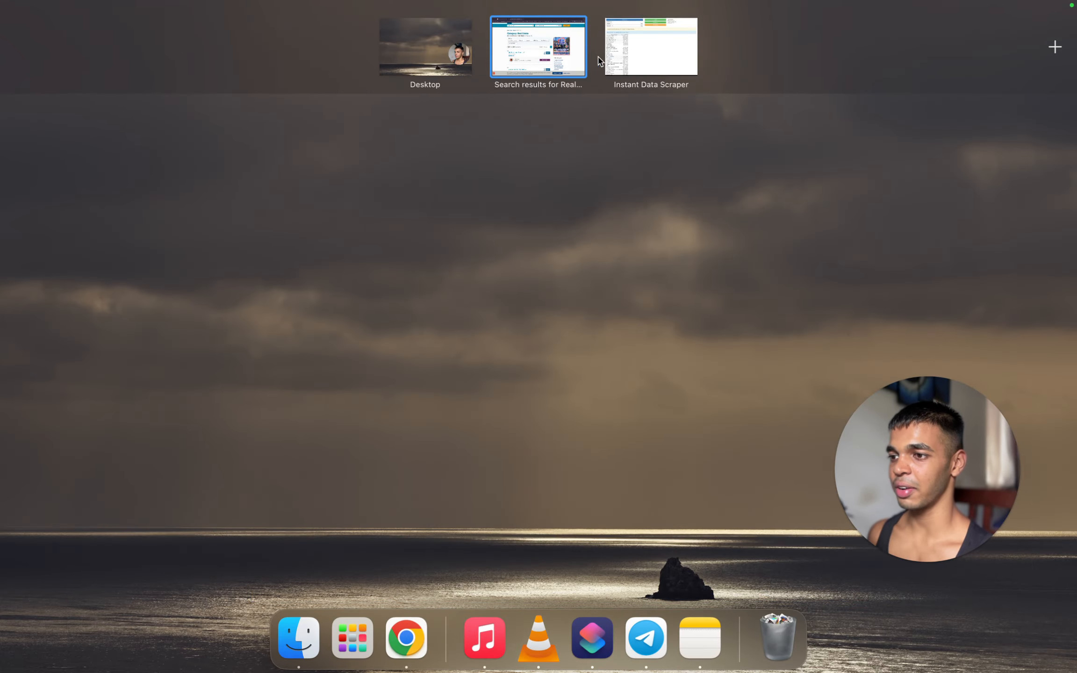
click(649, 49)
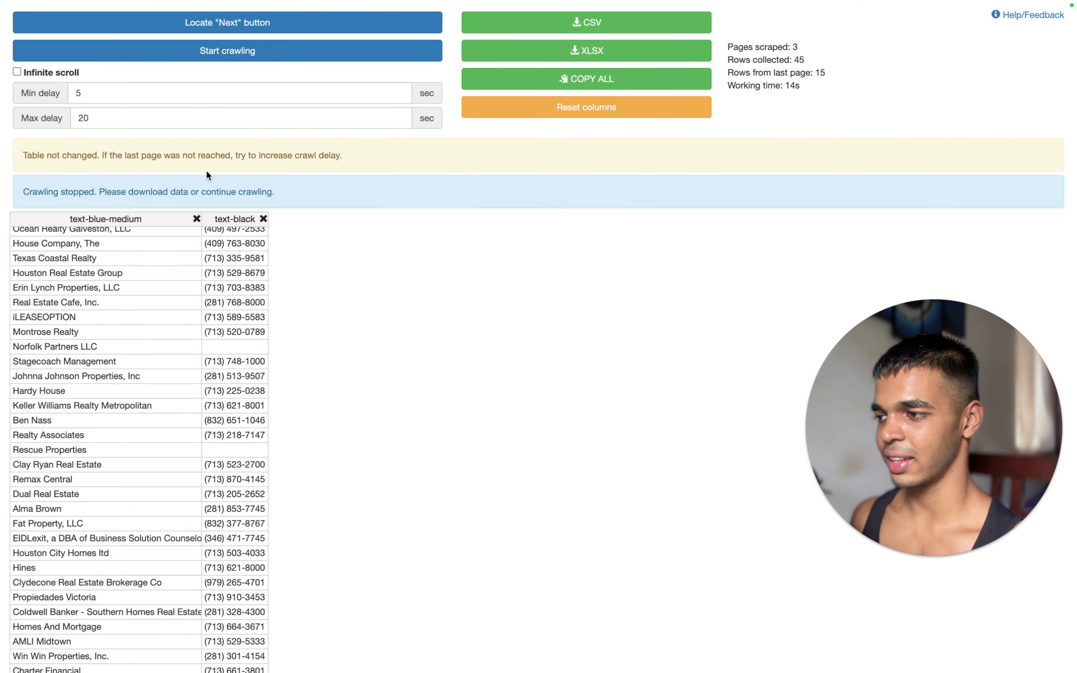
Set the minimum delay to 10 seconds, restart crawling the BBB result pages and check the crawl's progress.
double_click(105, 94)
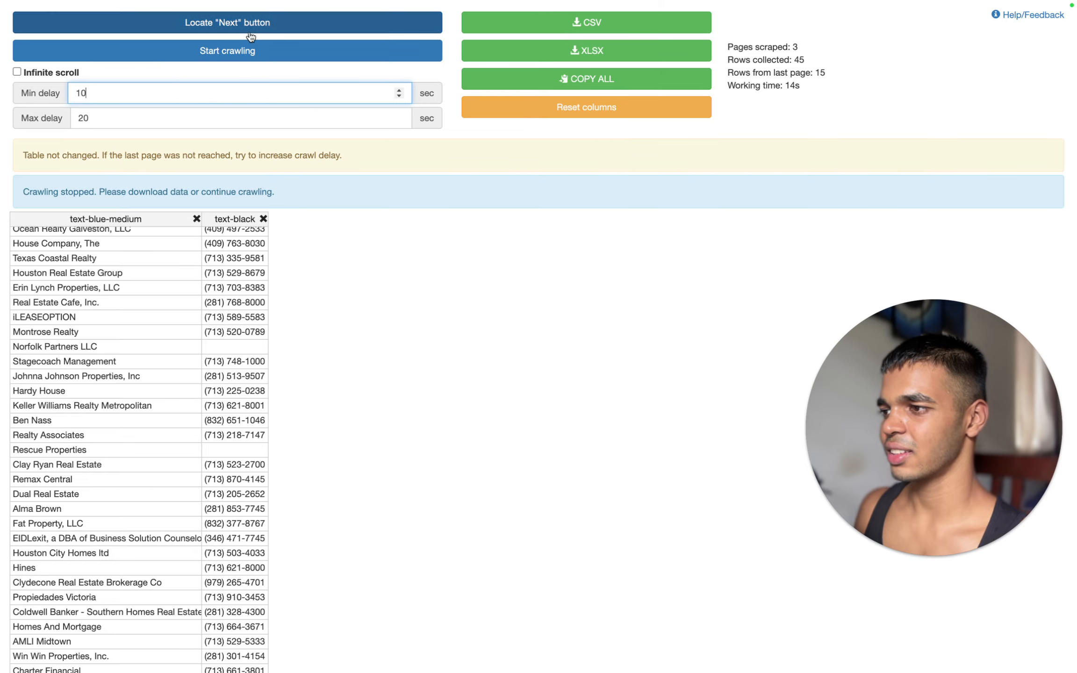
click(227, 43)
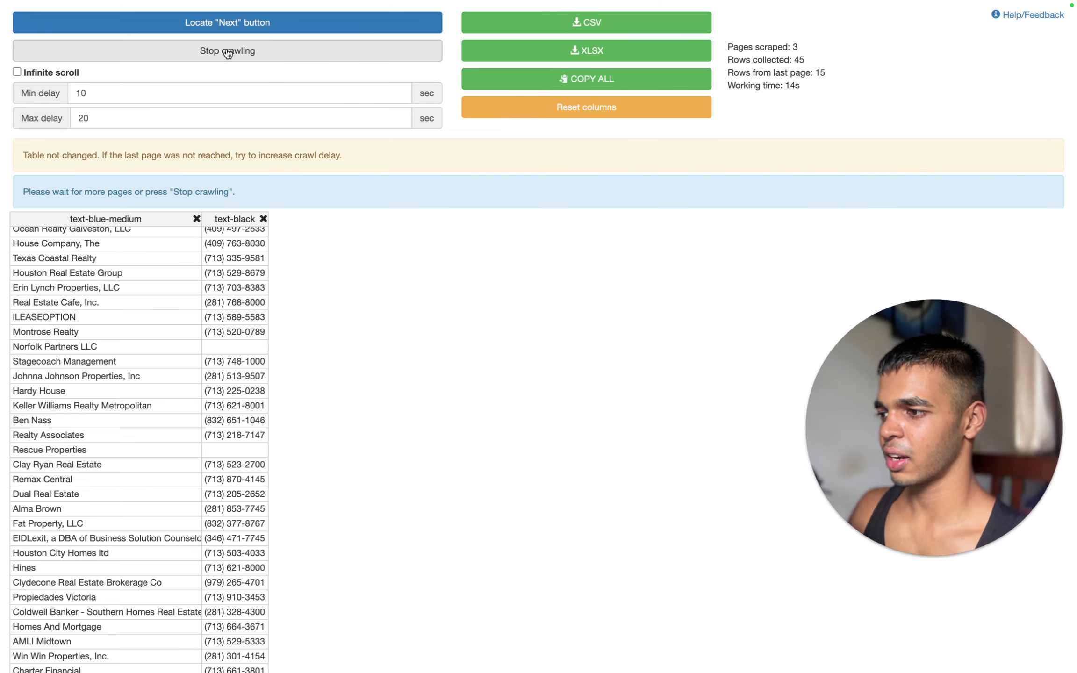
key(ctrl+Up)
click(524, 29)
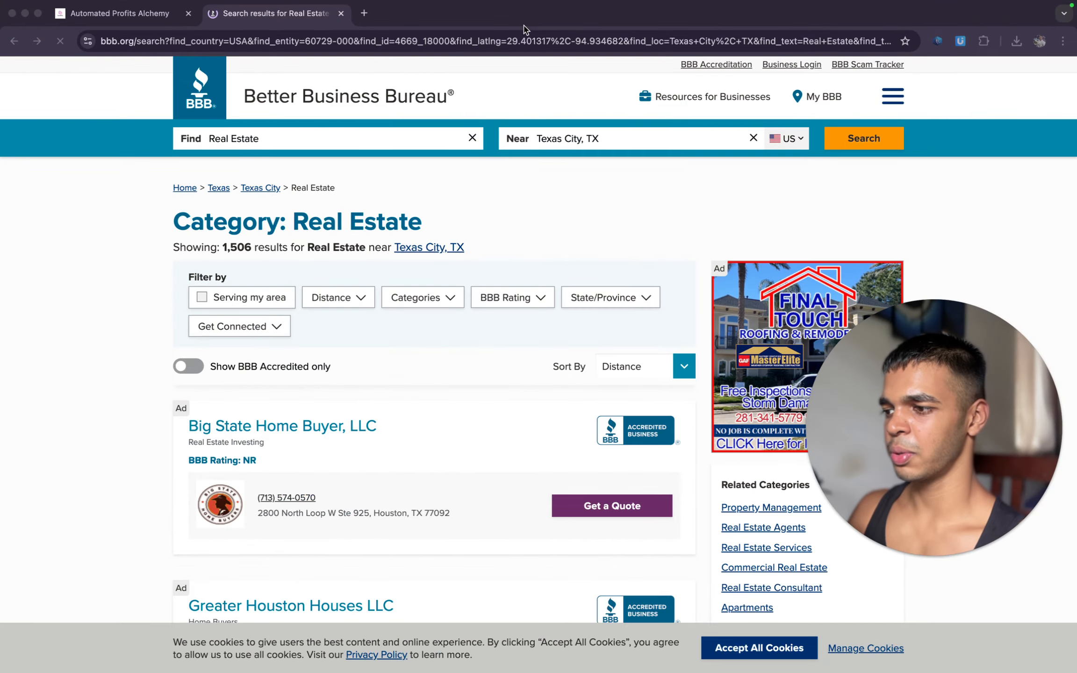
key(ctrl+Up)
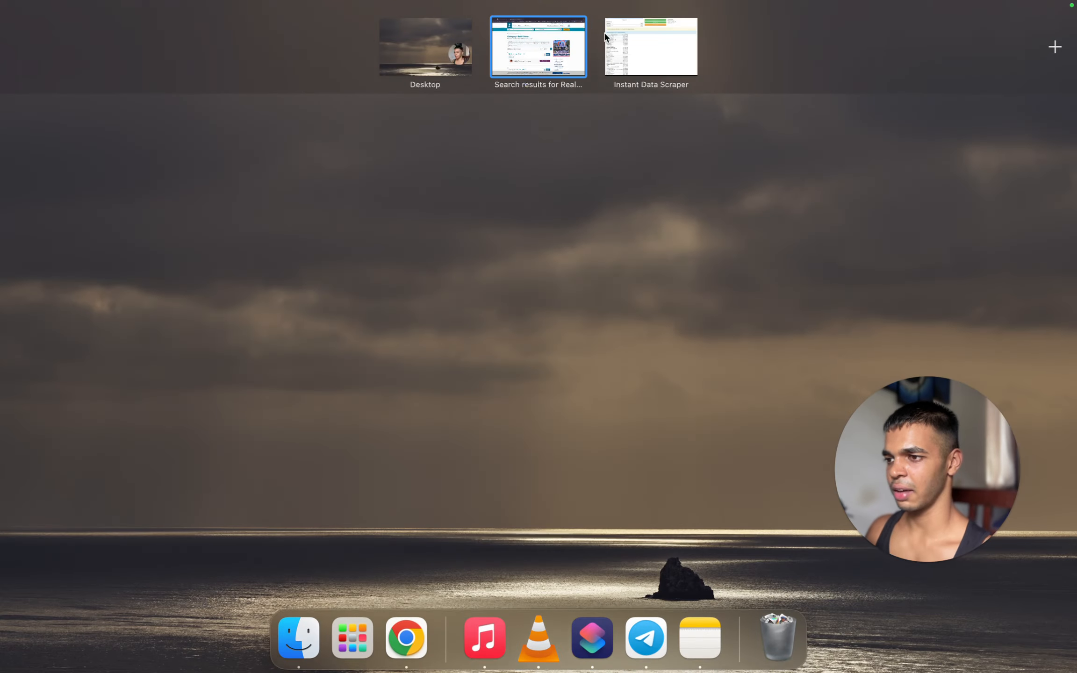
click(625, 42)
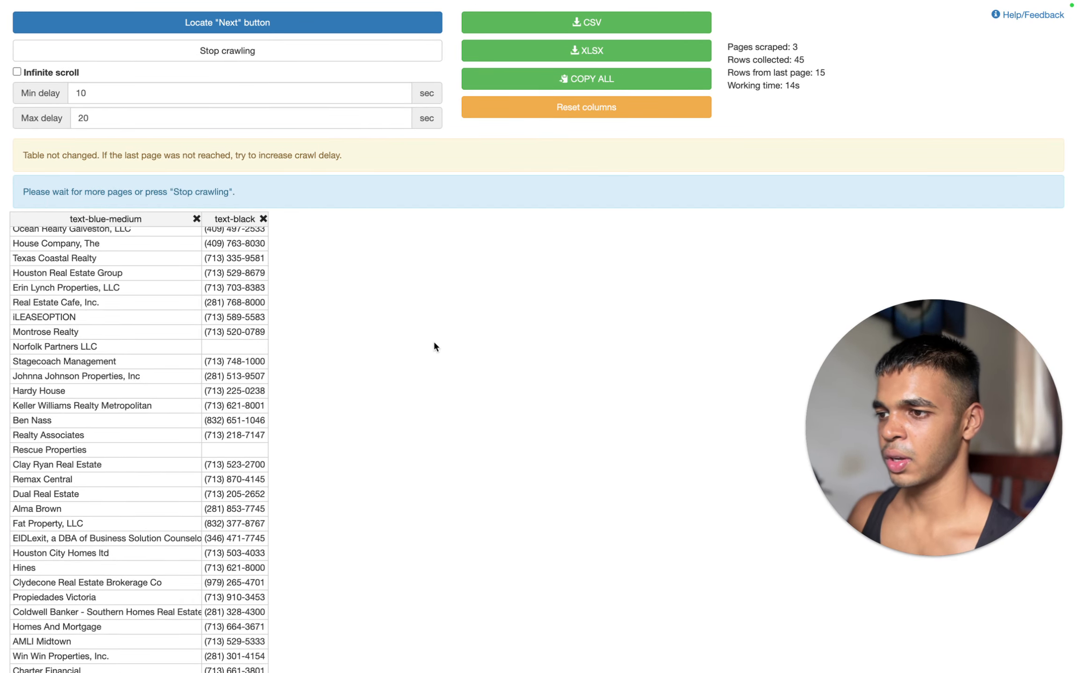
scroll(434, 342, down, 2)
scroll(234, 393, down, 1)
scroll(208, 407, down, 1)
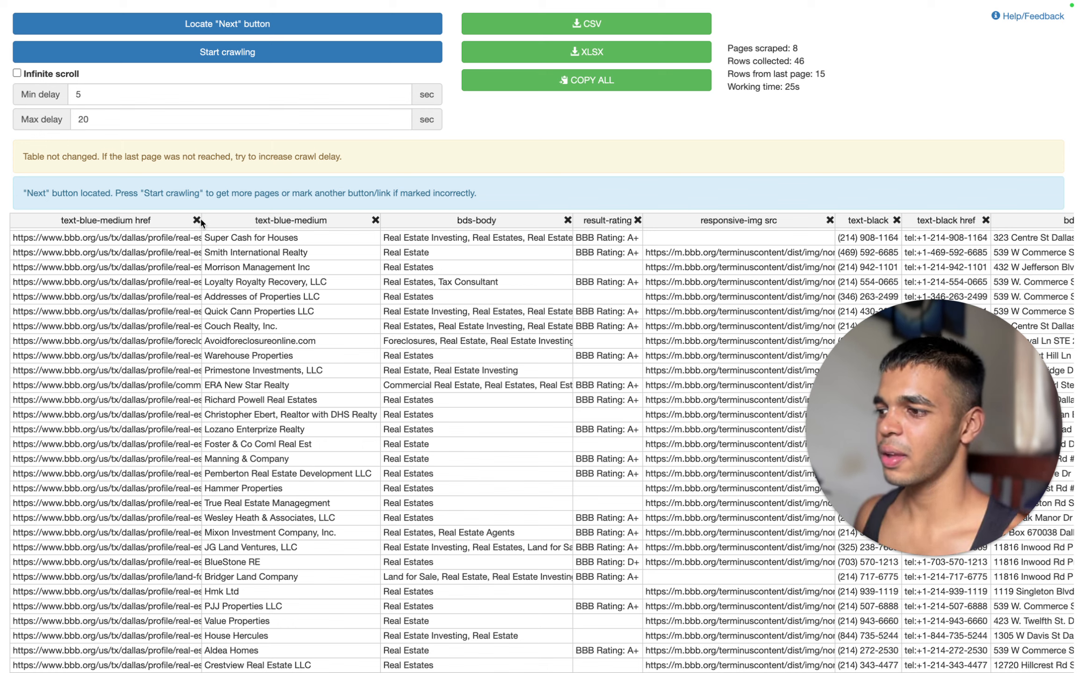
Remove every column from the scraped Dallas table except the business names and the plain phone numbers.
click(196, 221)
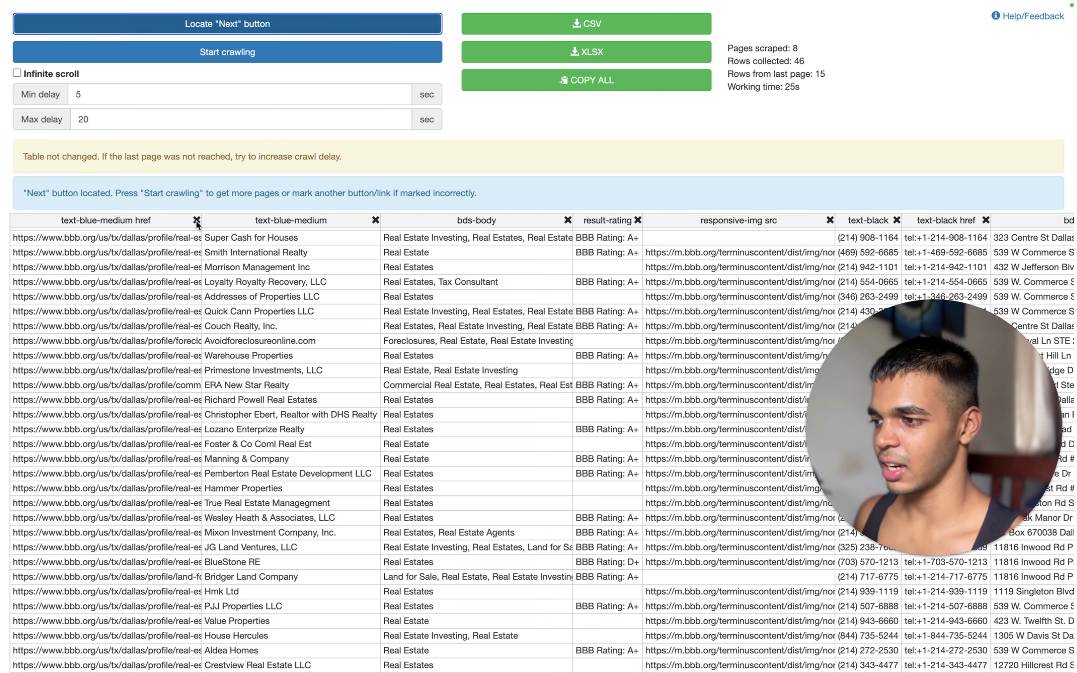
click(196, 220)
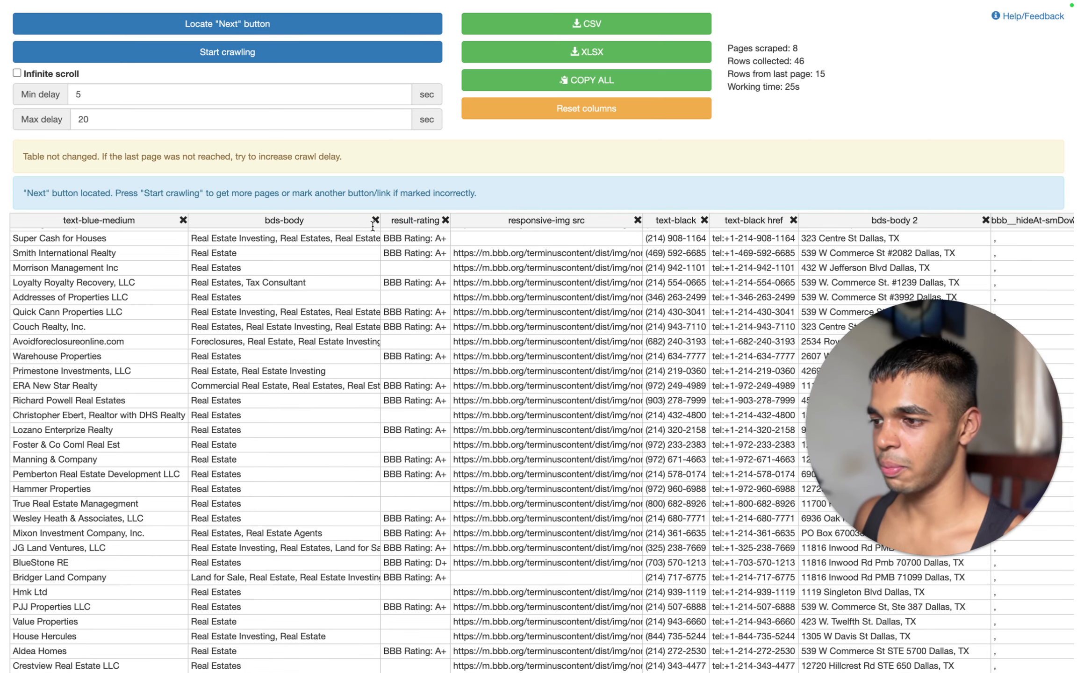
click(375, 220)
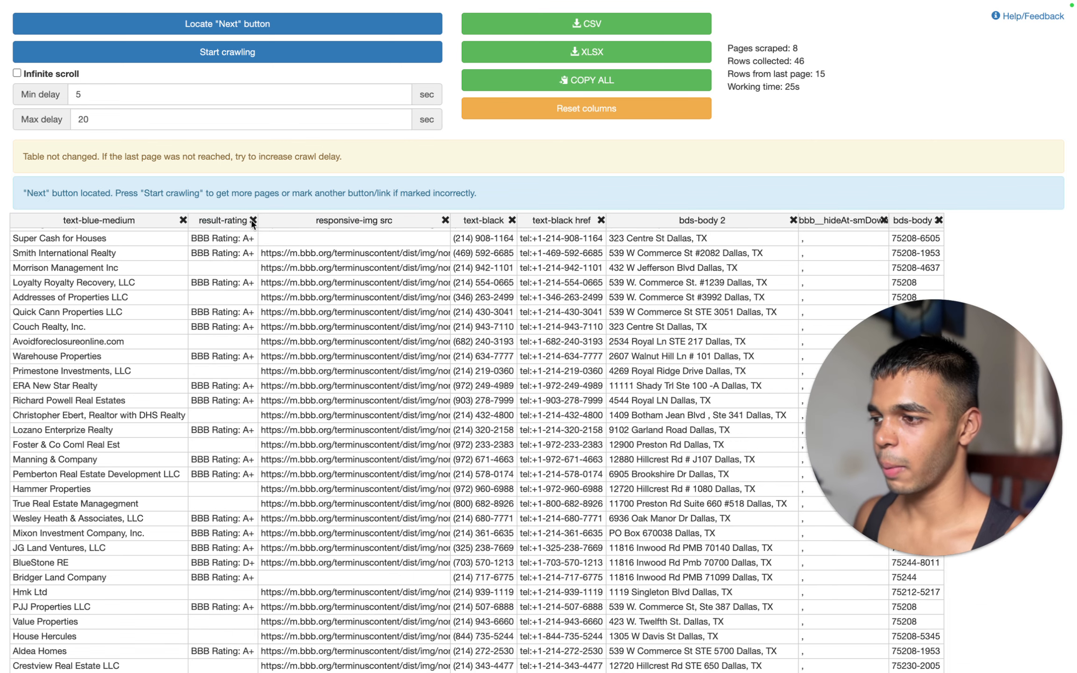
click(253, 220)
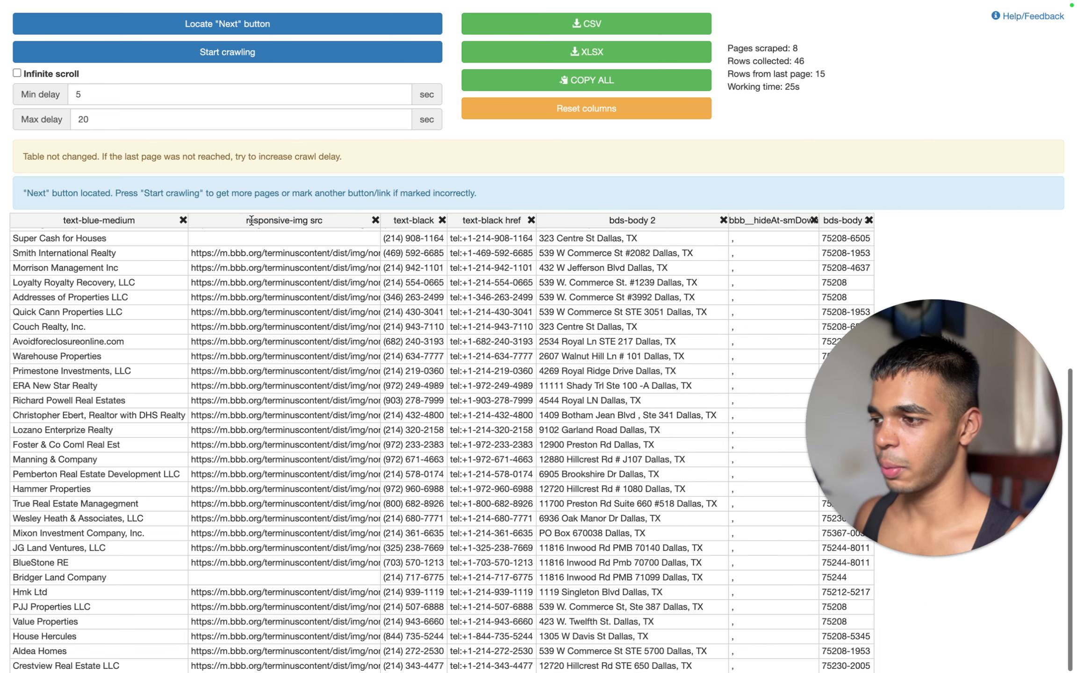
click(375, 220)
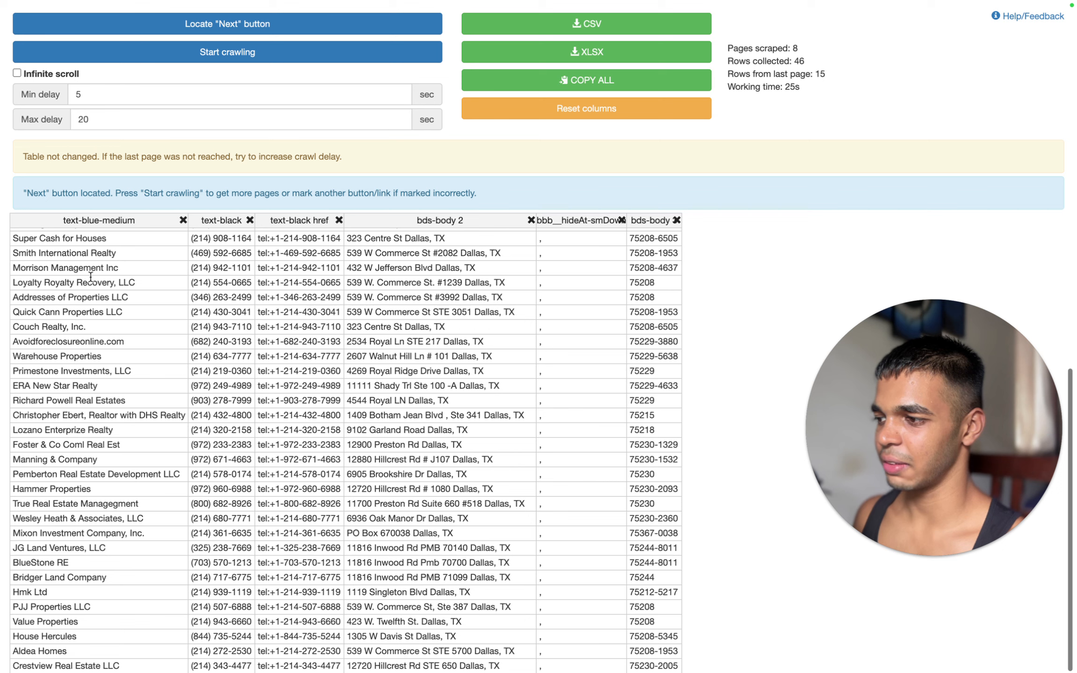
click(338, 220)
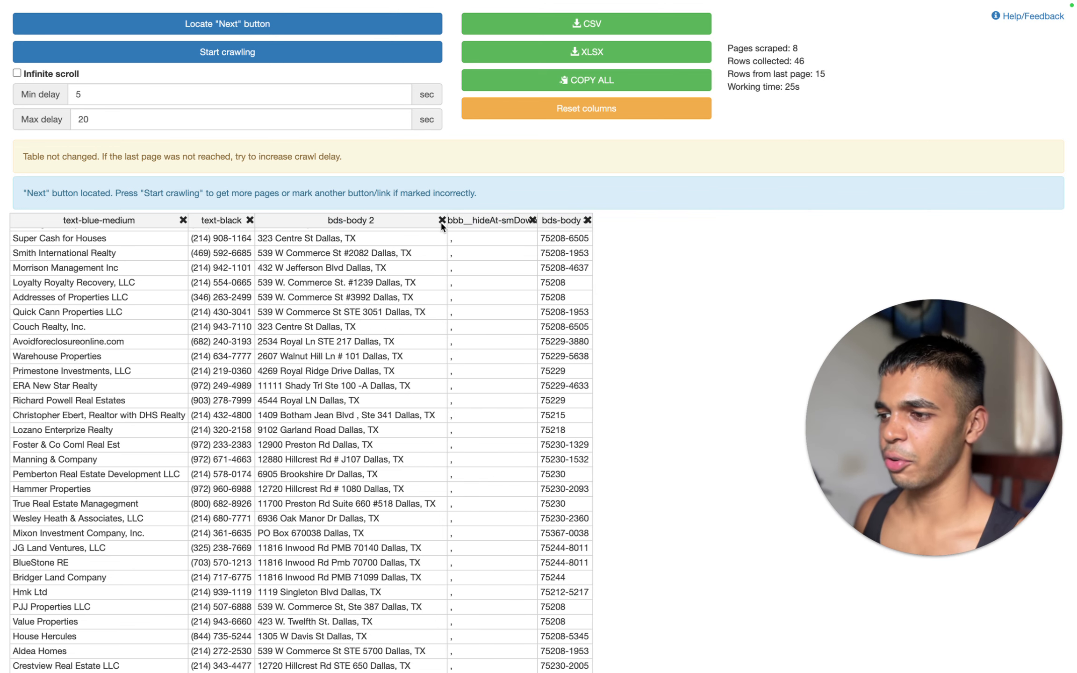
click(441, 220)
click(340, 220)
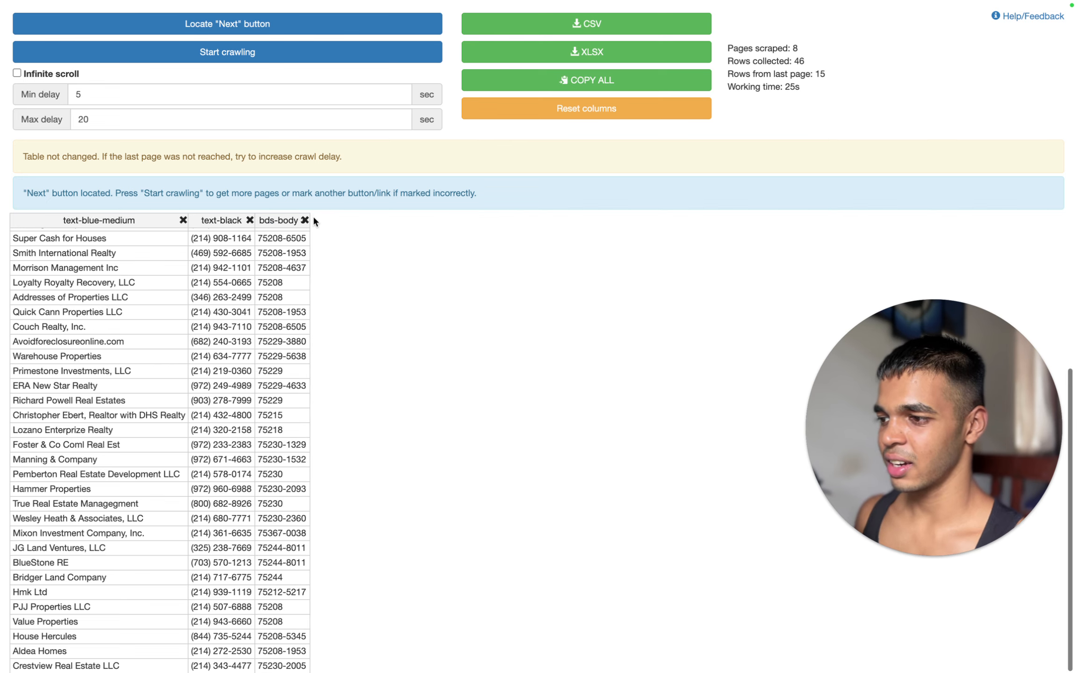
click(303, 220)
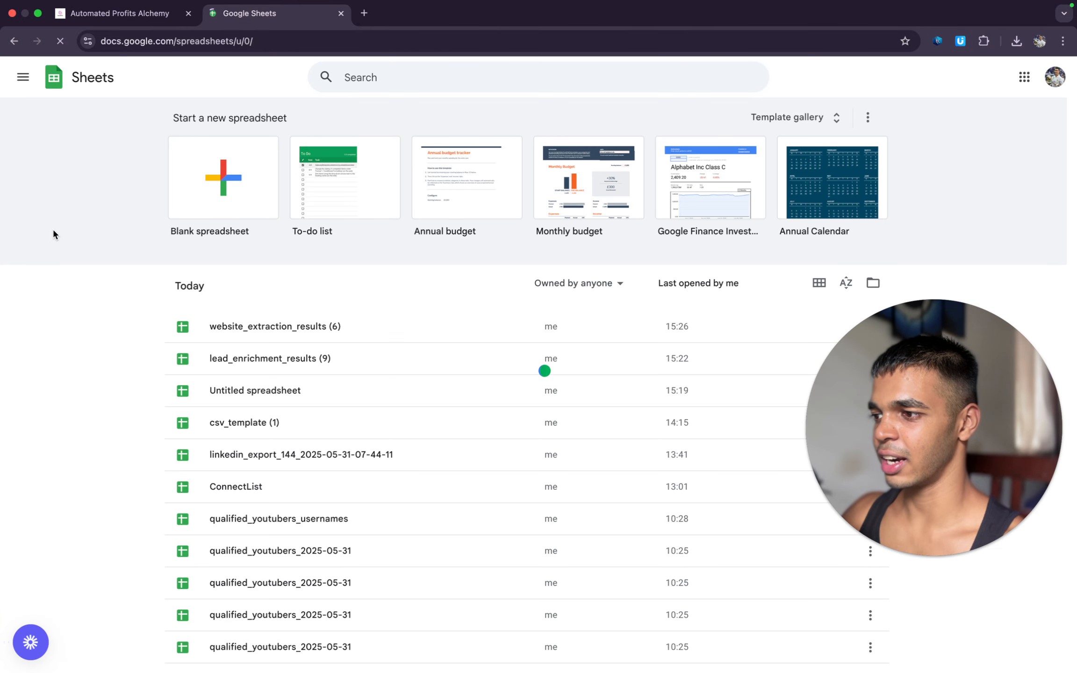
Create a blank Google Sheets spreadsheet and paste the scraped names and phone numbers starting at cell A1.
click(221, 229)
click(80, 173)
key(super+v)
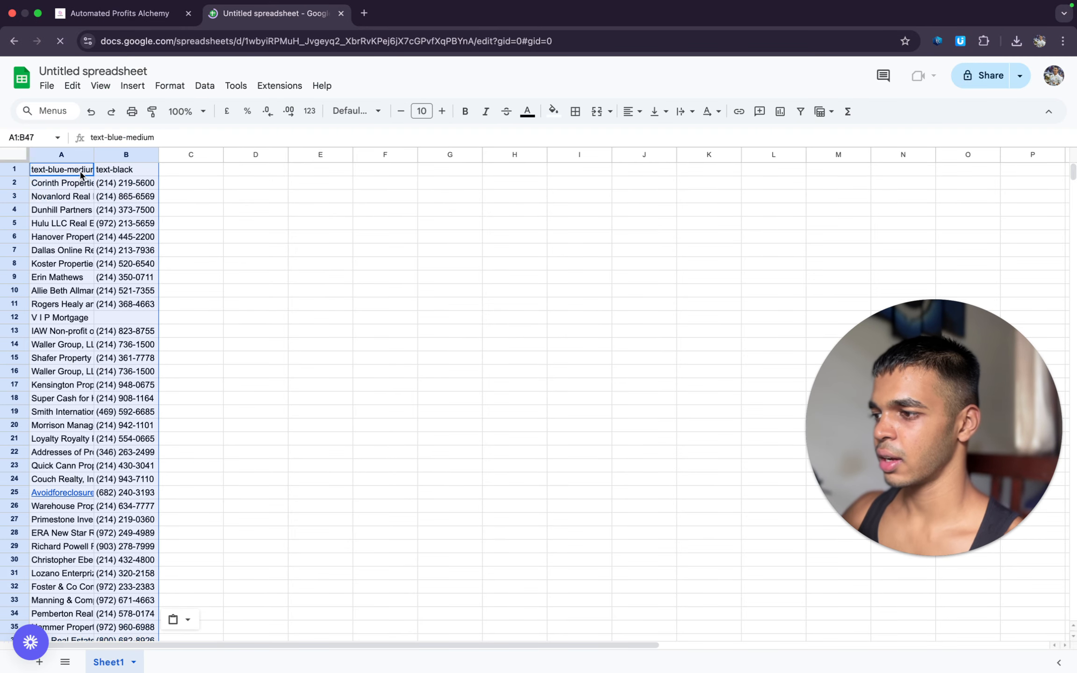
click(169, 212)
click(147, 176)
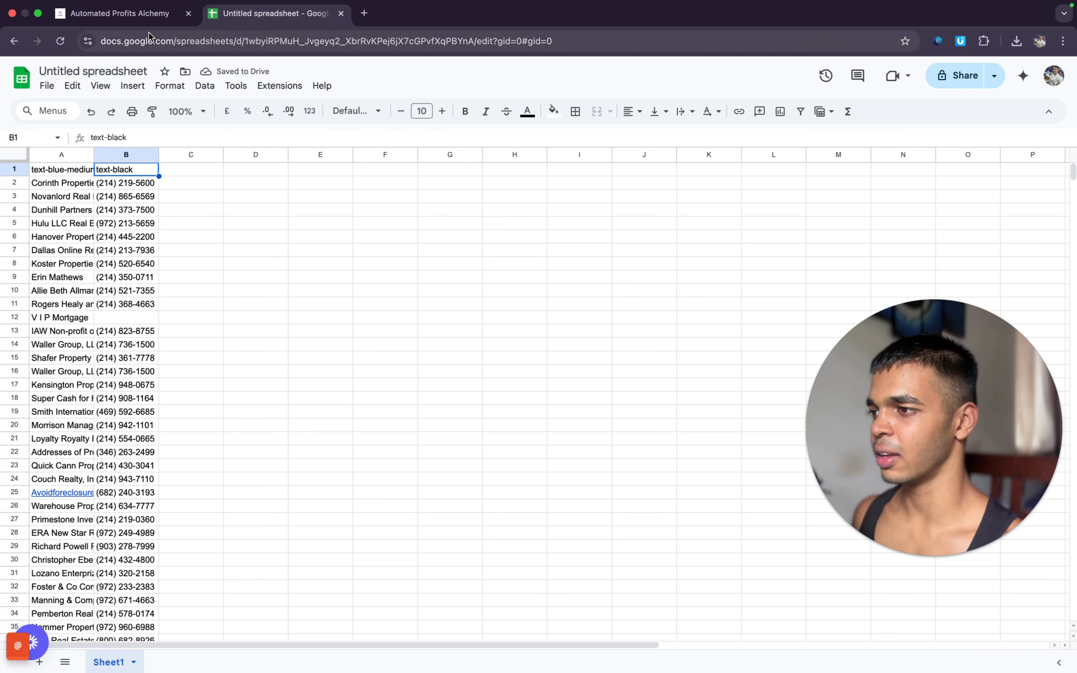
Examine the Clearout Phone and Whatsapp Verifier pages linked in the Better Business Bureau Scraping Guide, closing each one after viewing.
click(145, 12)
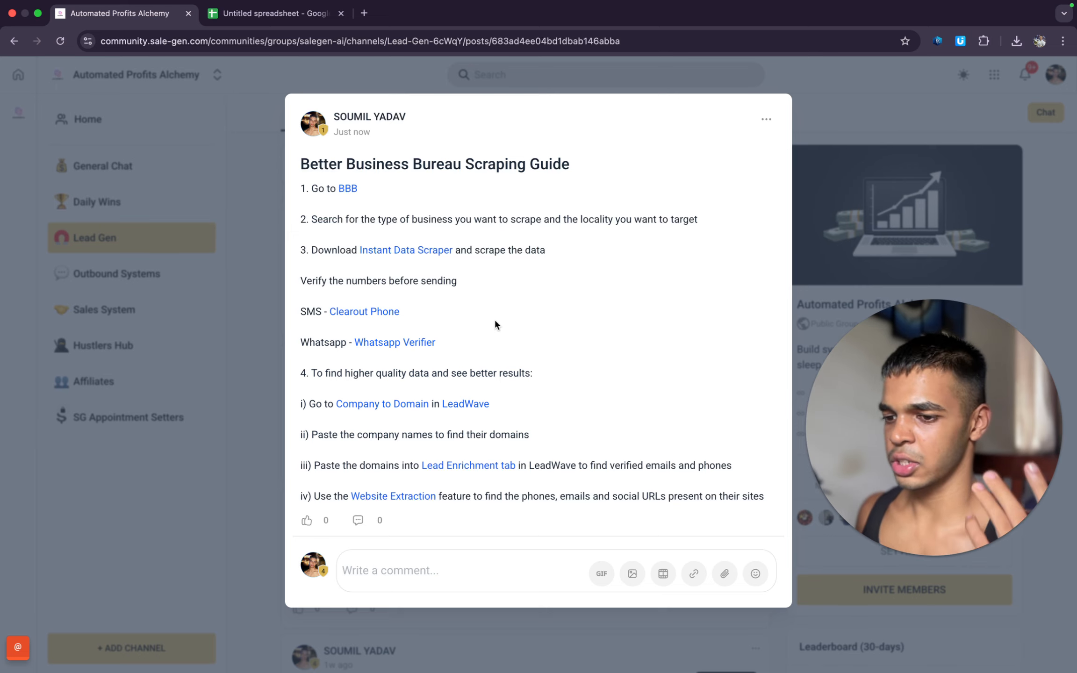
click(374, 314)
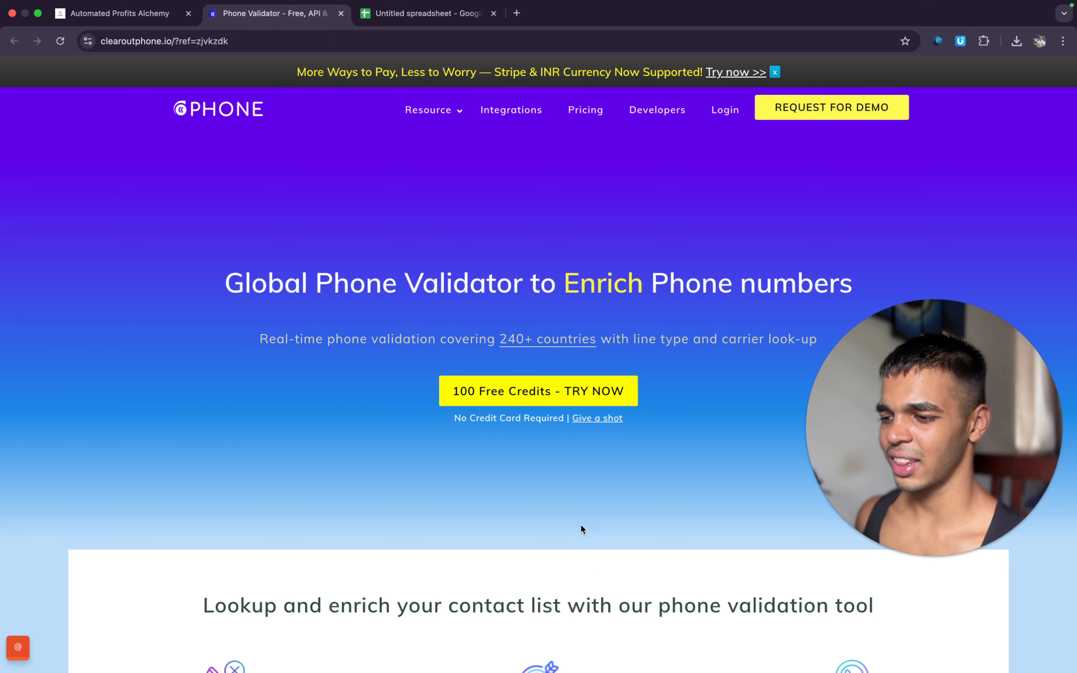
click(340, 13)
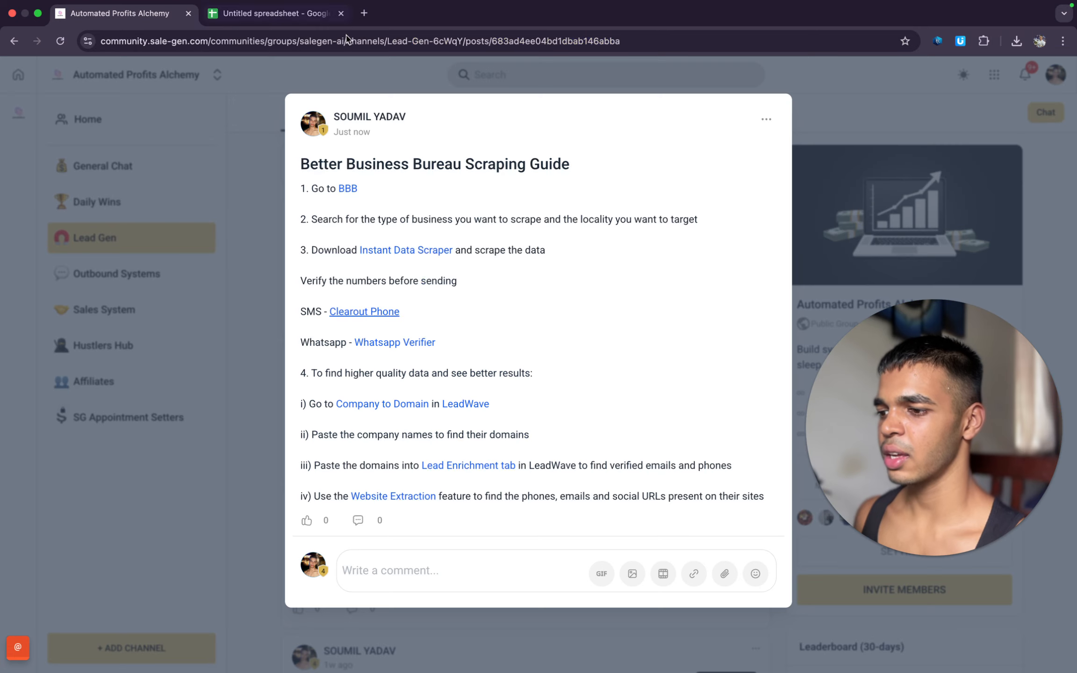
click(393, 343)
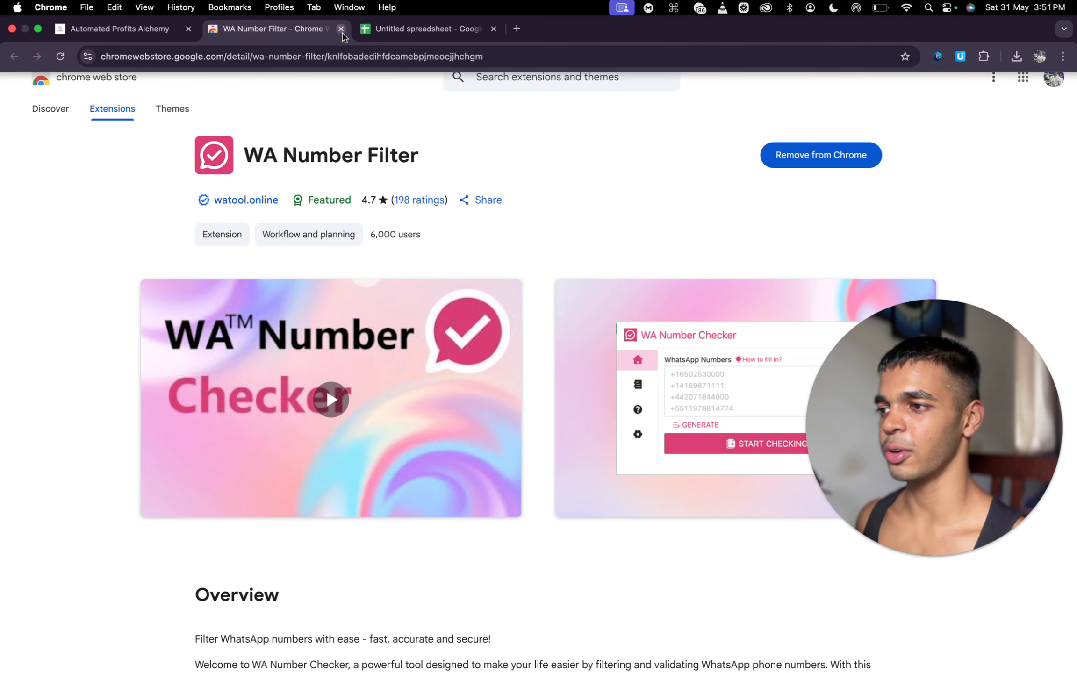
click(340, 28)
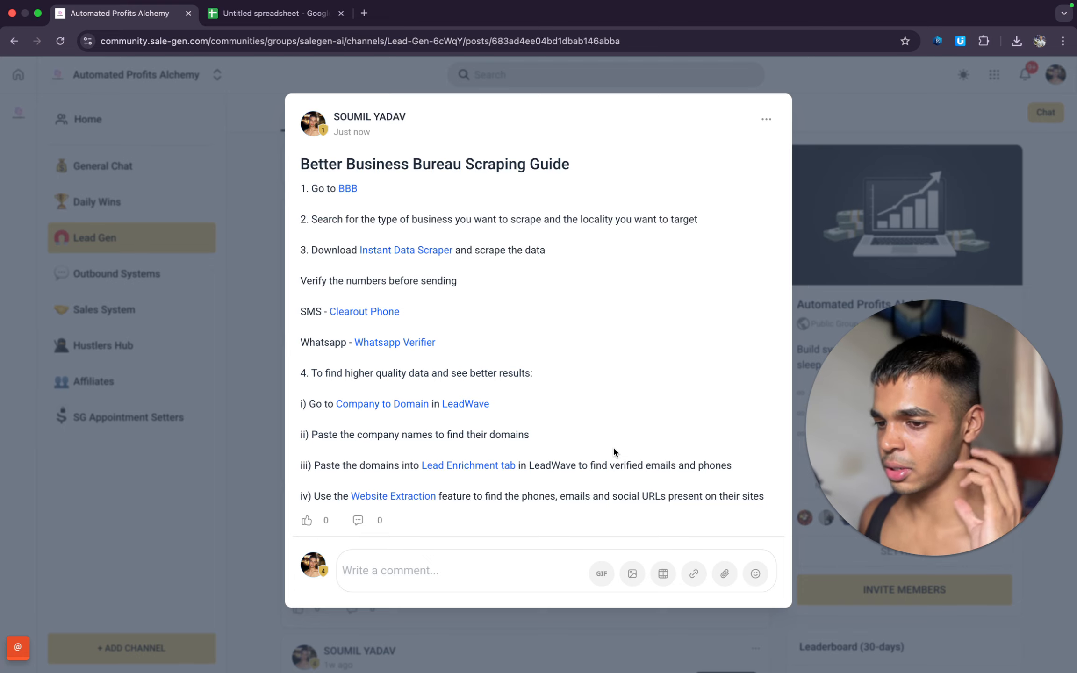
Open LeadWave's Company to Domain tool from the scraping guide, ready for entering company names.
click(401, 409)
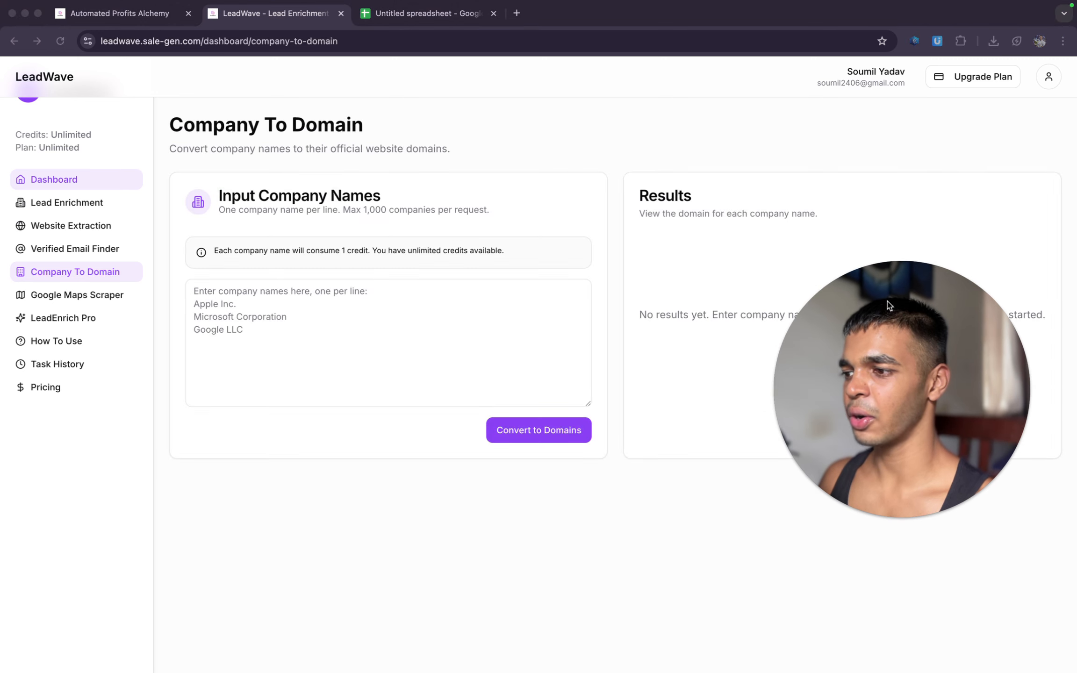
click(365, 327)
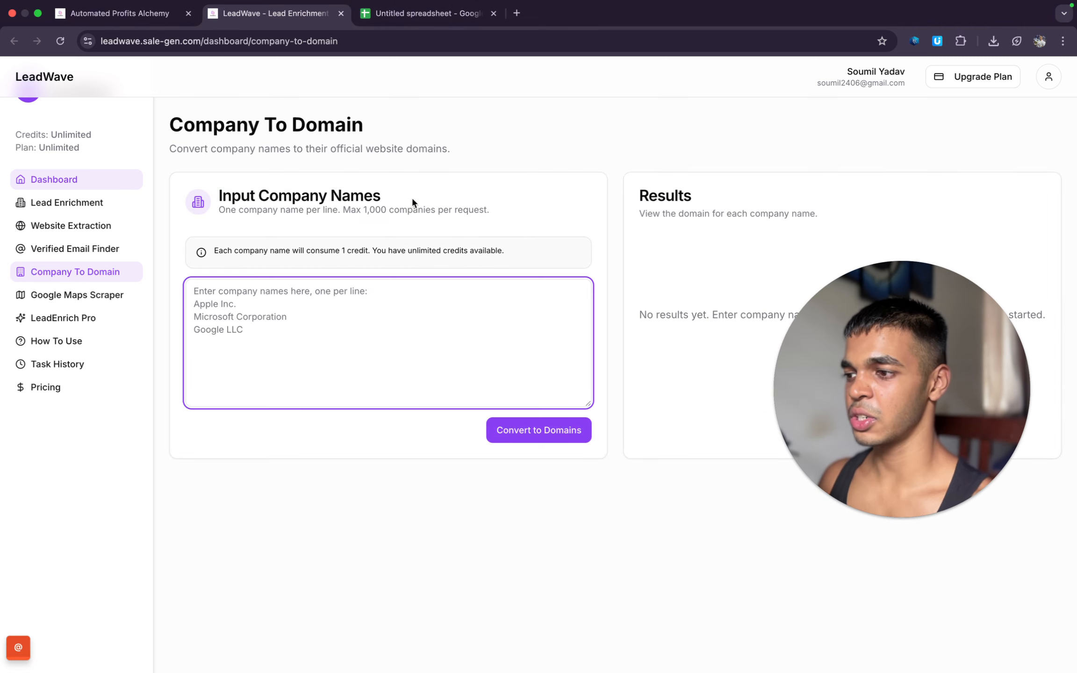
Try copying the company names from column A of the spreadsheet into LeadWave's company names input, and clear them again.
click(425, 22)
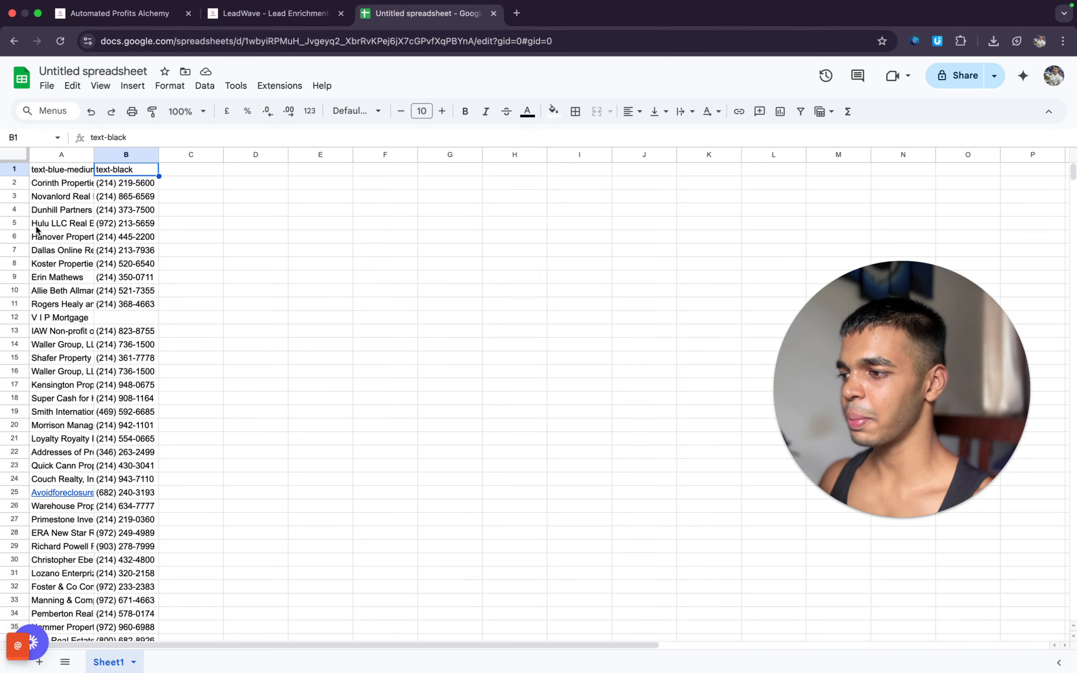
drag(75, 183, 72, 387)
key(super+c)
click(298, 14)
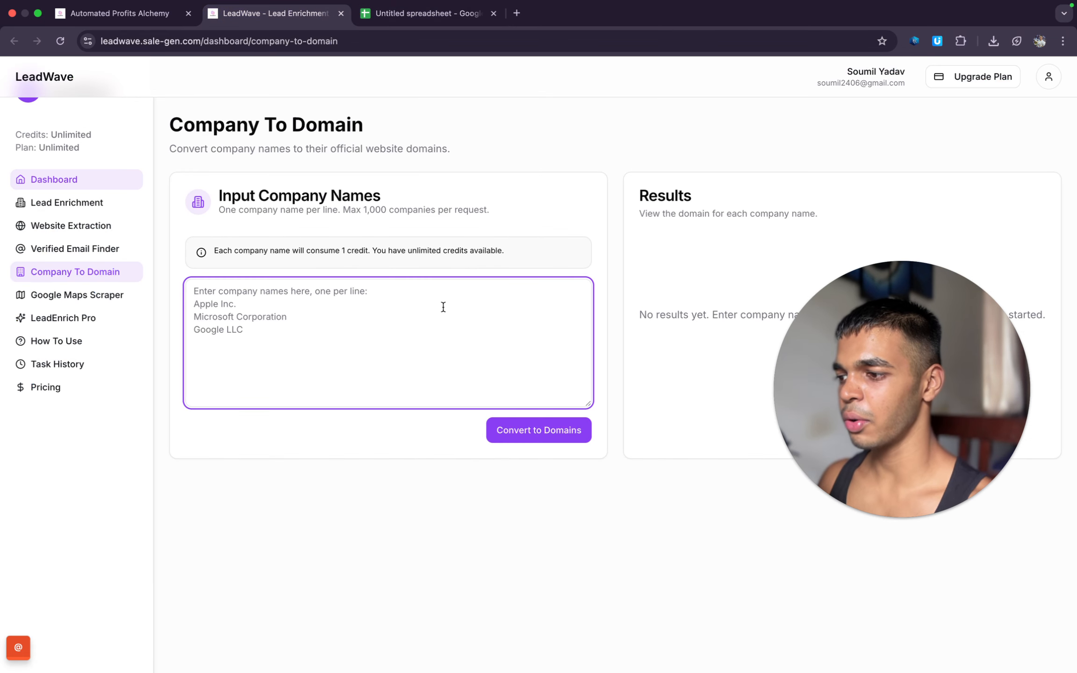
key(super+v)
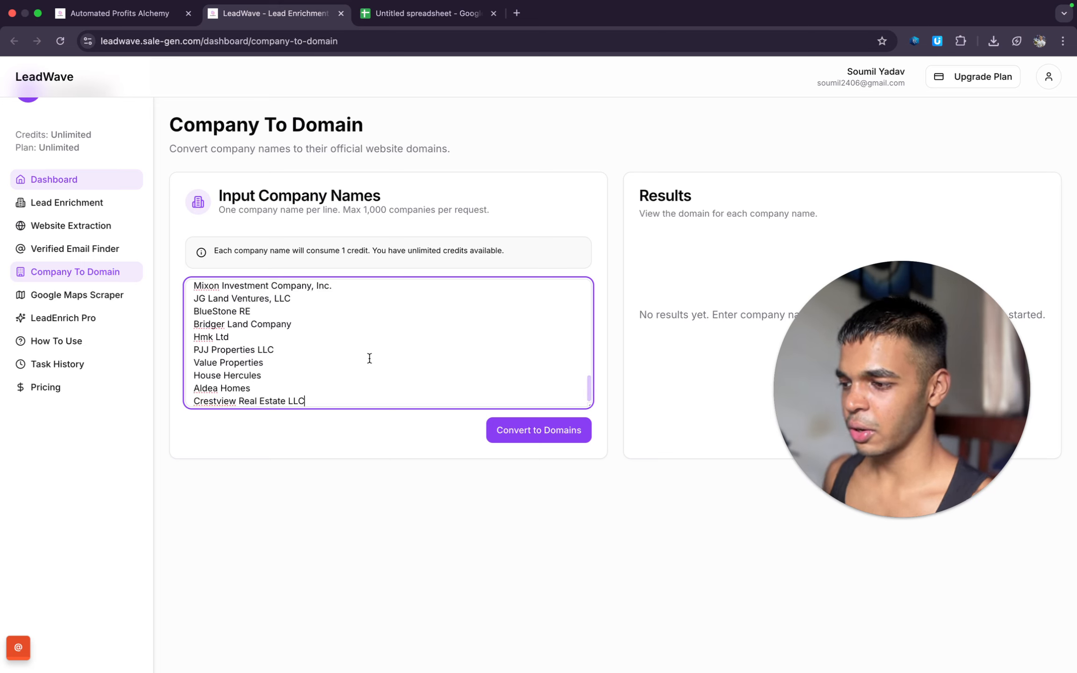
key(super+a)
key(BackSpace)
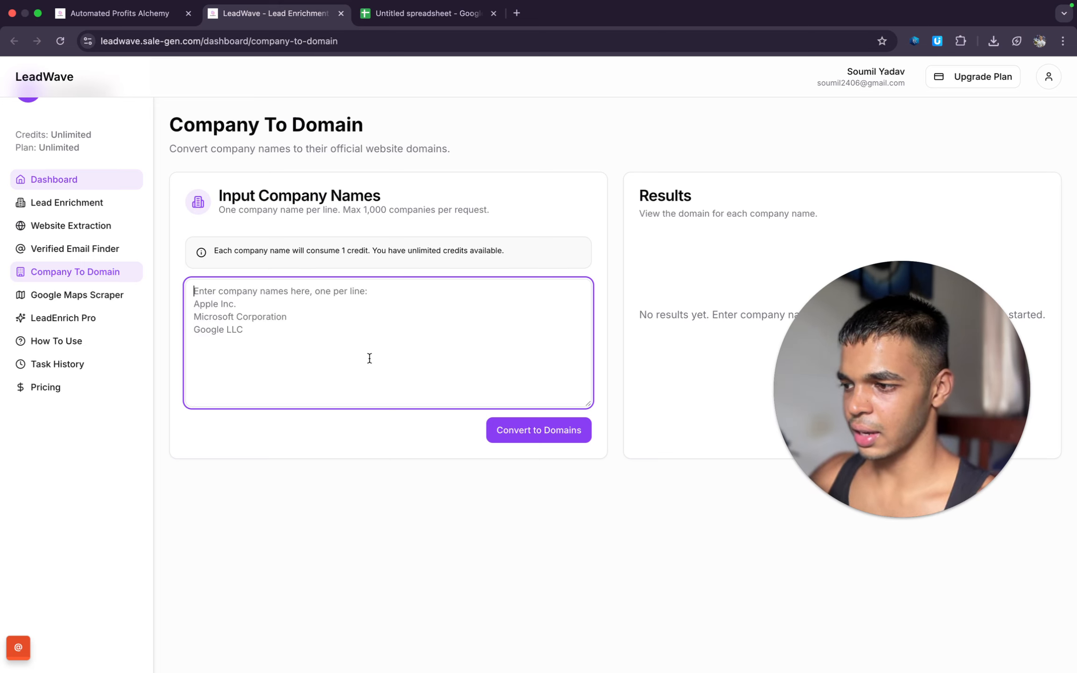
Enter Google as the only company name and convert it to its domain.
text(google.com)
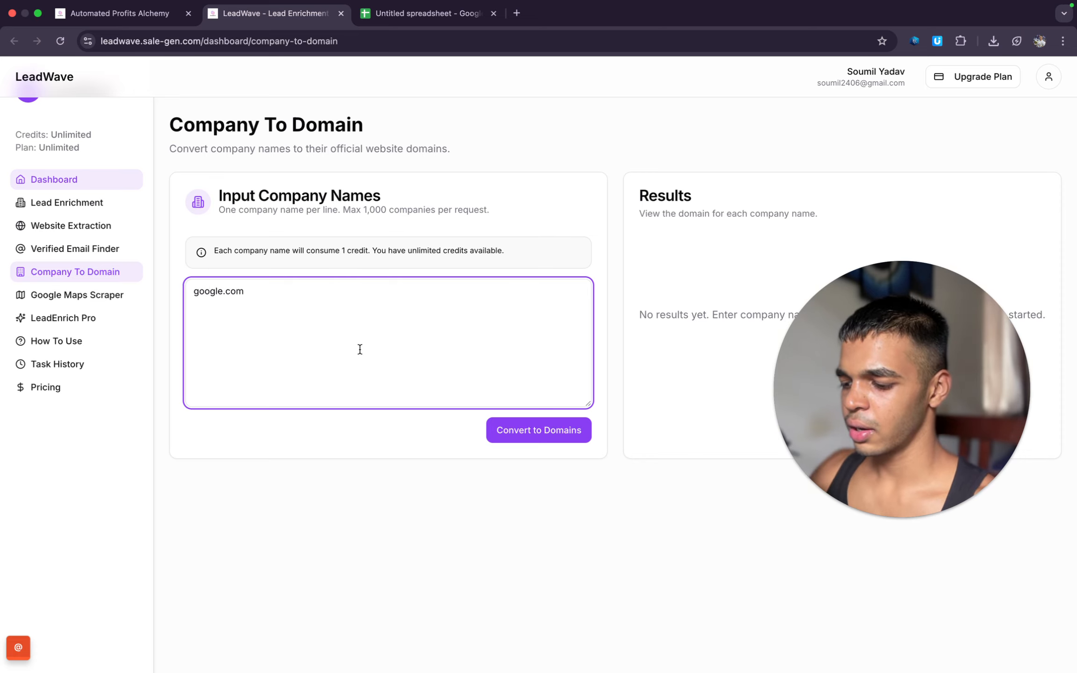
key(super+a)
text(Google)
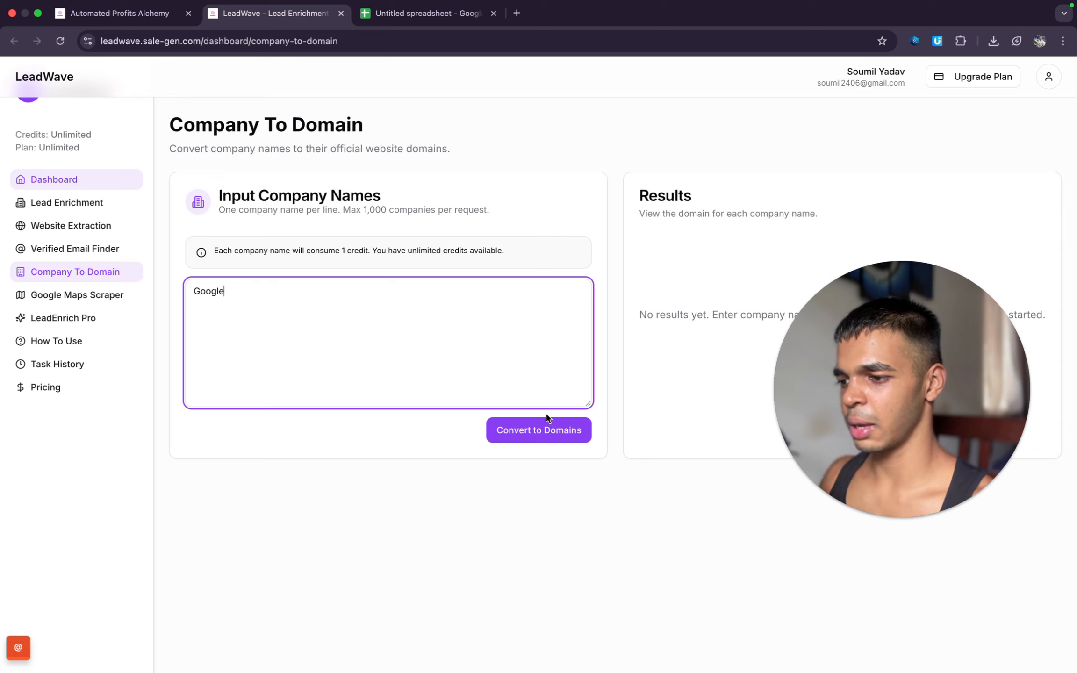
click(543, 428)
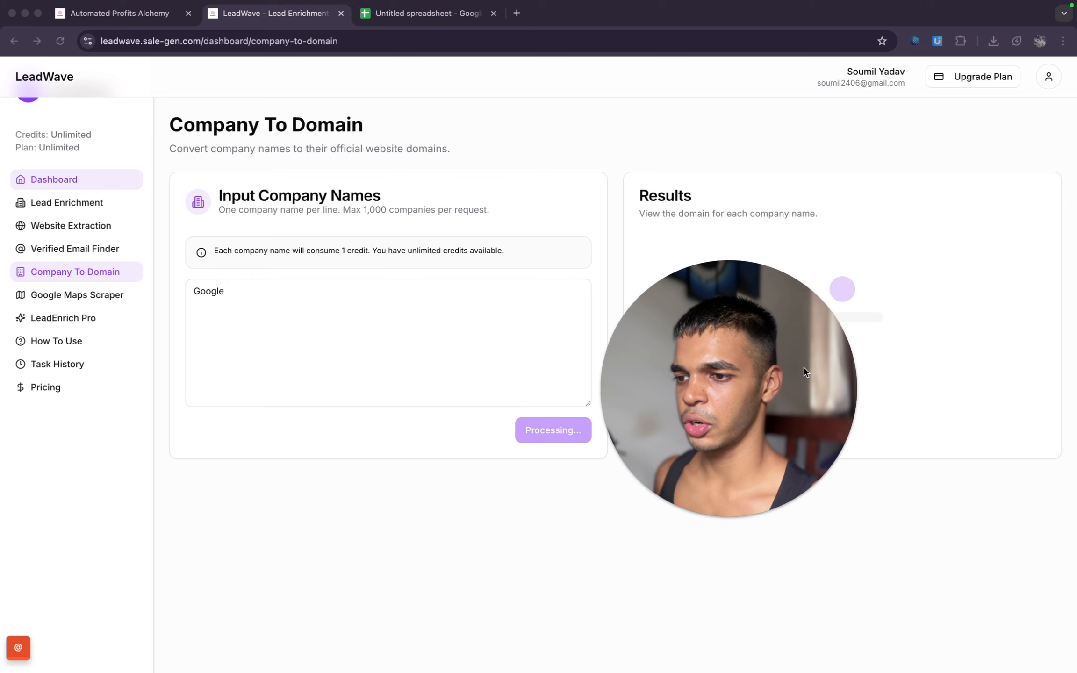
Replace Google in the company names input with the company names copied from the spreadsheet, and convert them to domains.
click(904, 337)
click(463, 306)
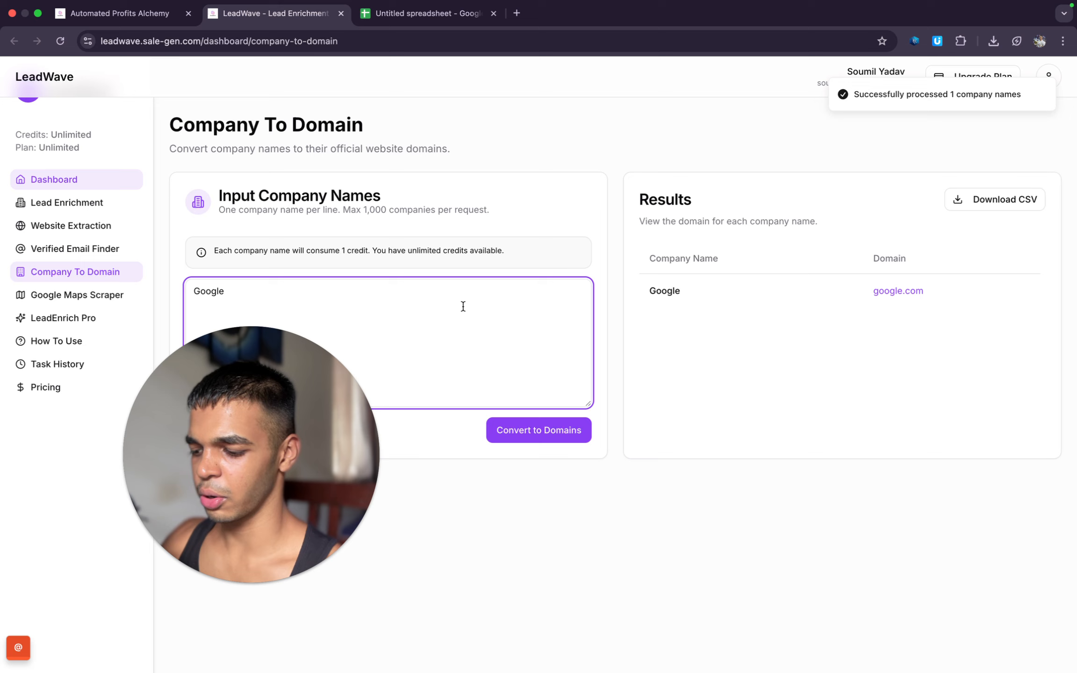
key(super+a)
key(super+v)
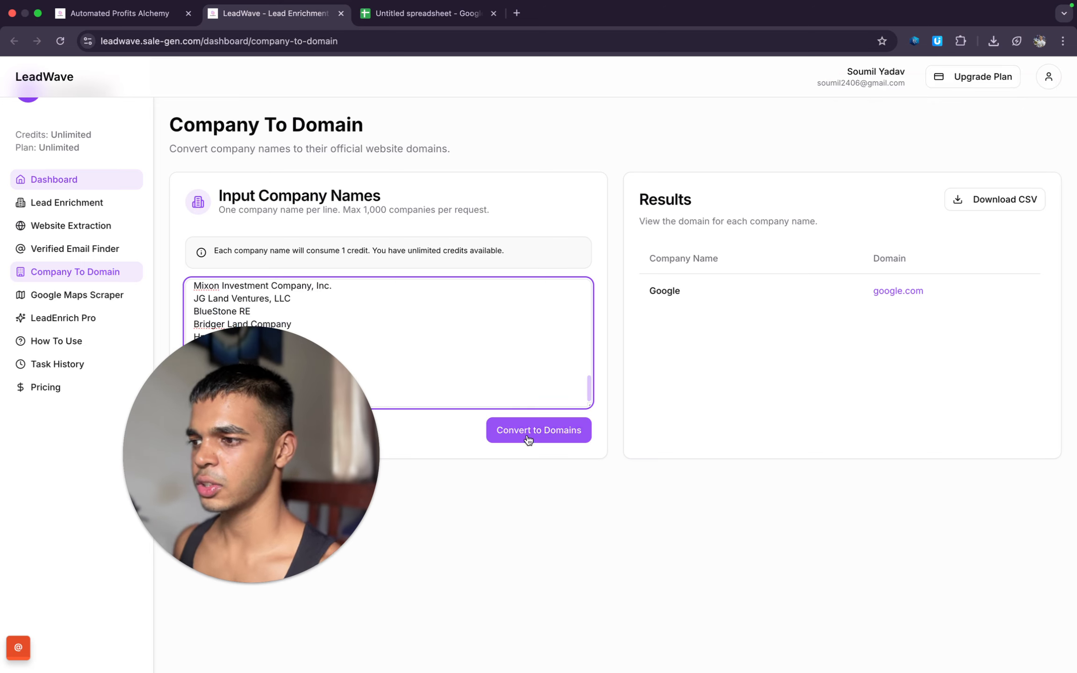
click(532, 432)
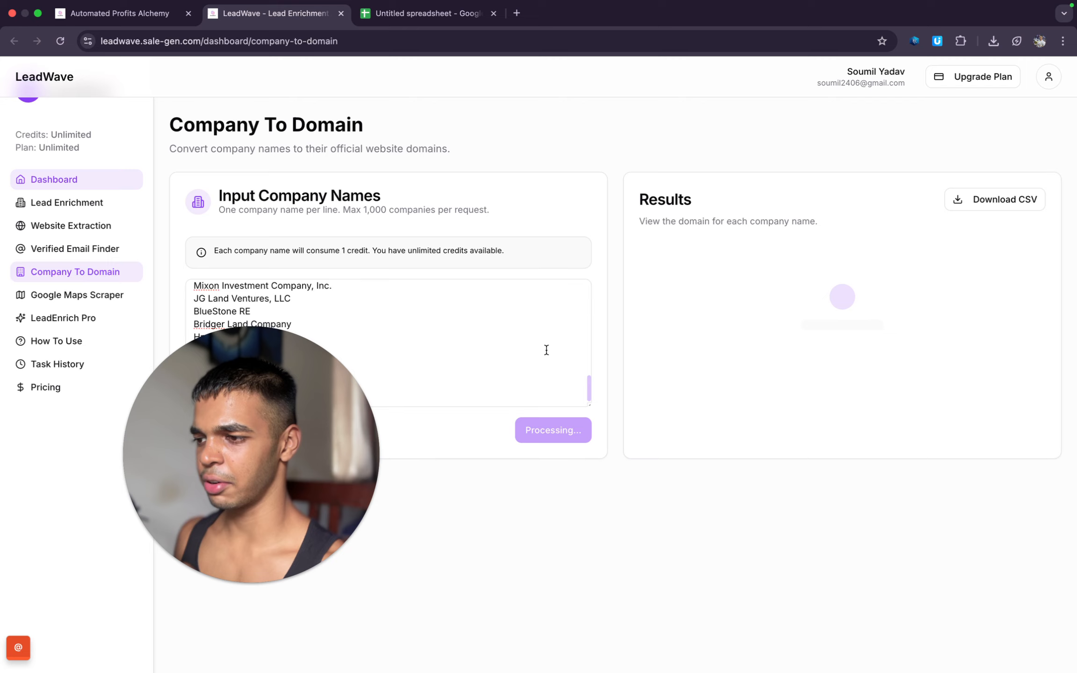
drag(347, 210, 495, 227)
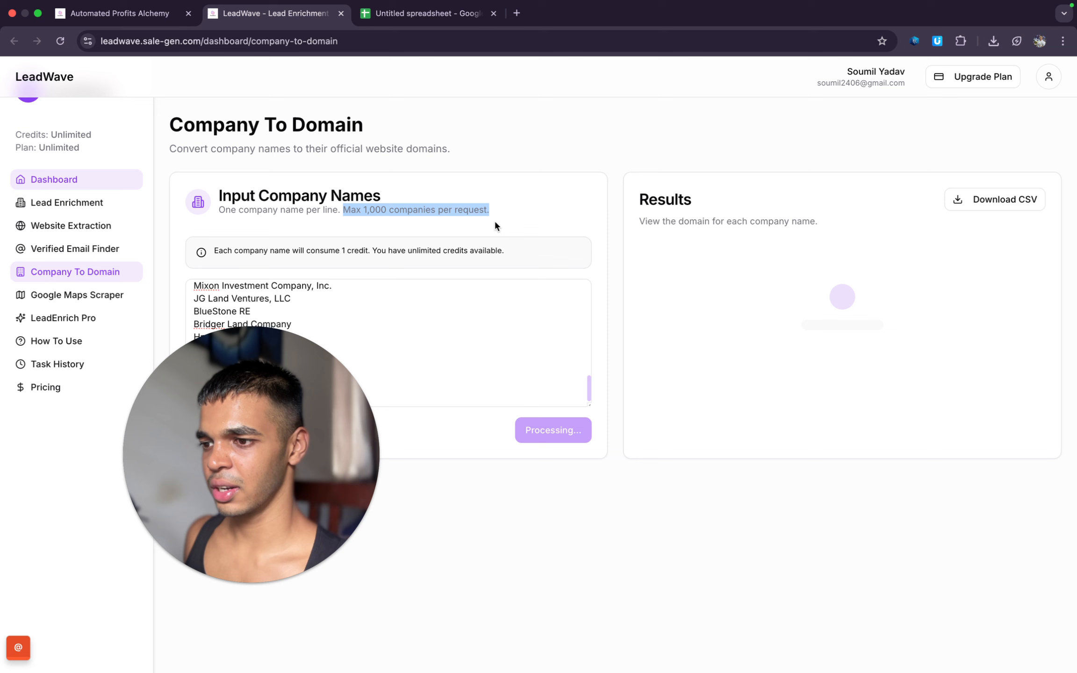
Switch to the untitled Google Sheets spreadsheet and open its file upload dialog.
click(404, 13)
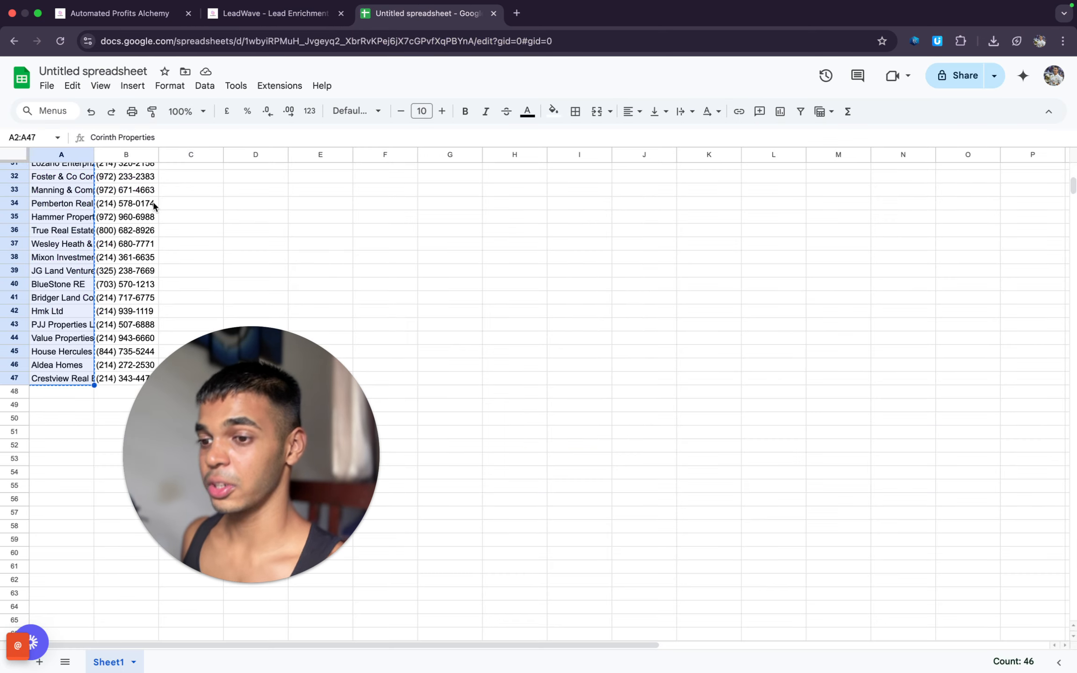
click(47, 85)
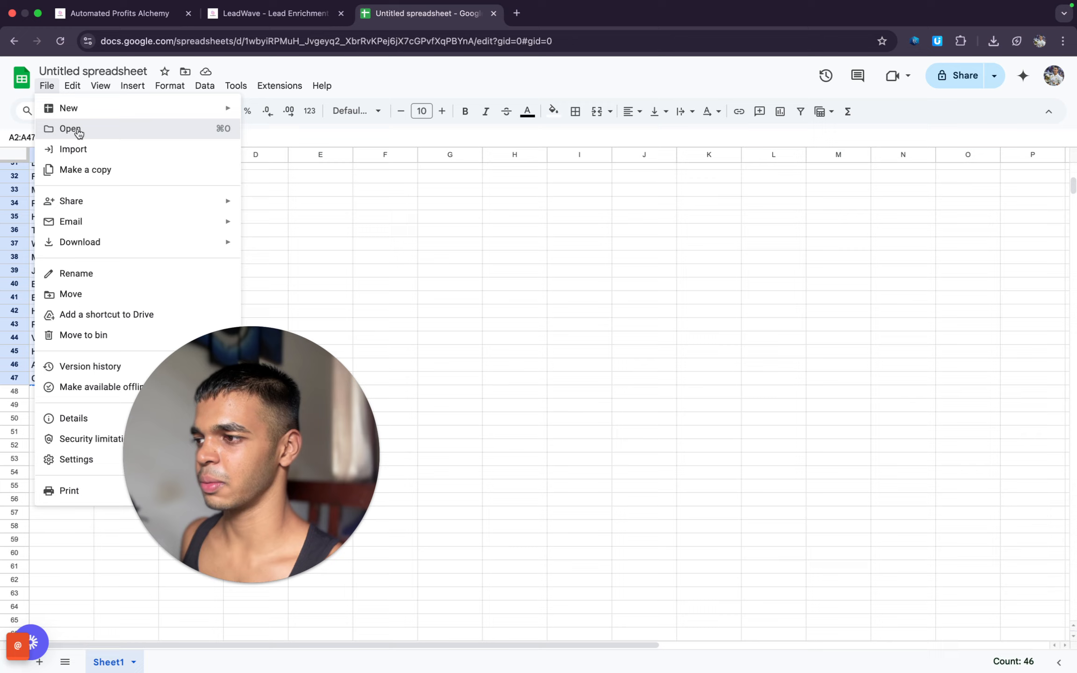
click(70, 128)
click(473, 180)
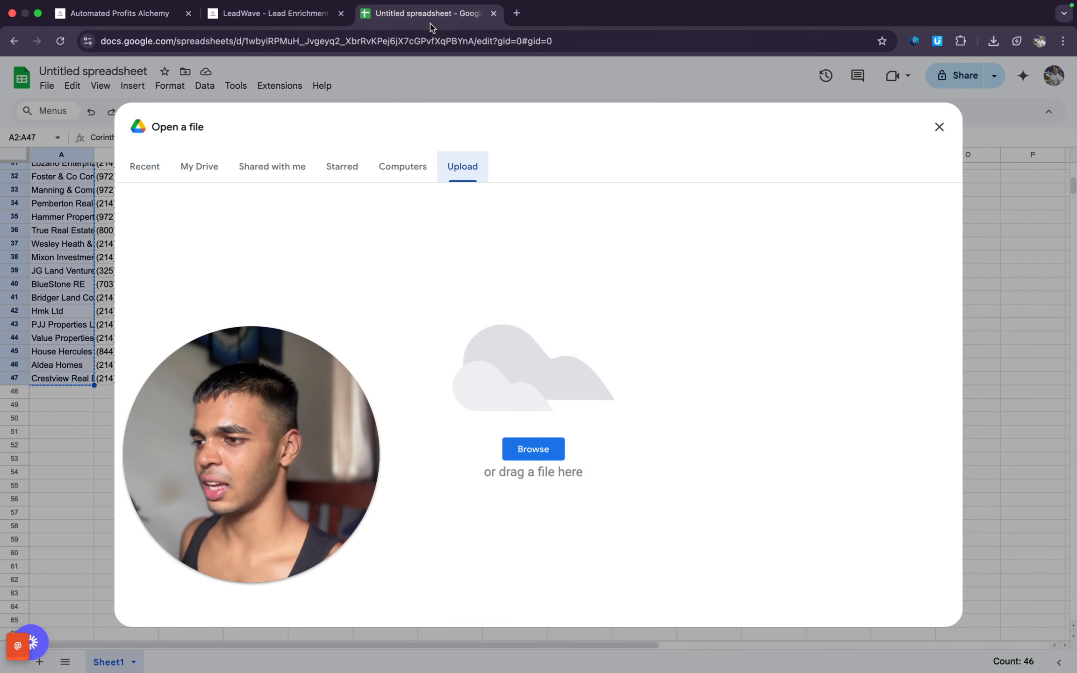
Look through the converted company domains in LeadWave and download the results as a CSV file.
click(266, 15)
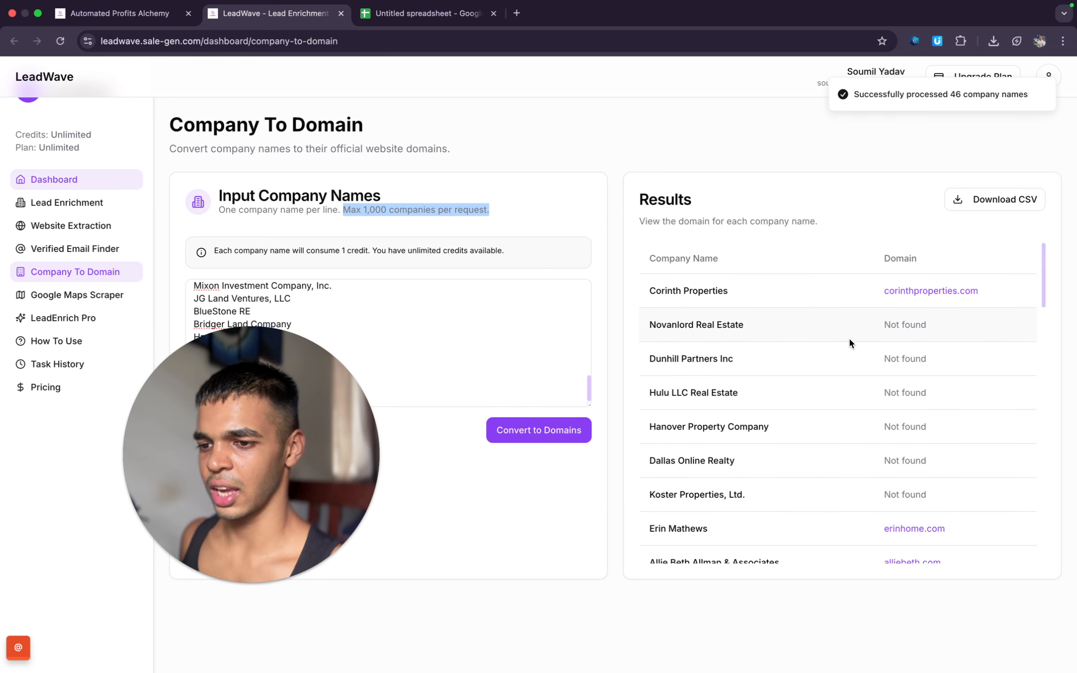
scroll(847, 338, down, 10)
click(994, 200)
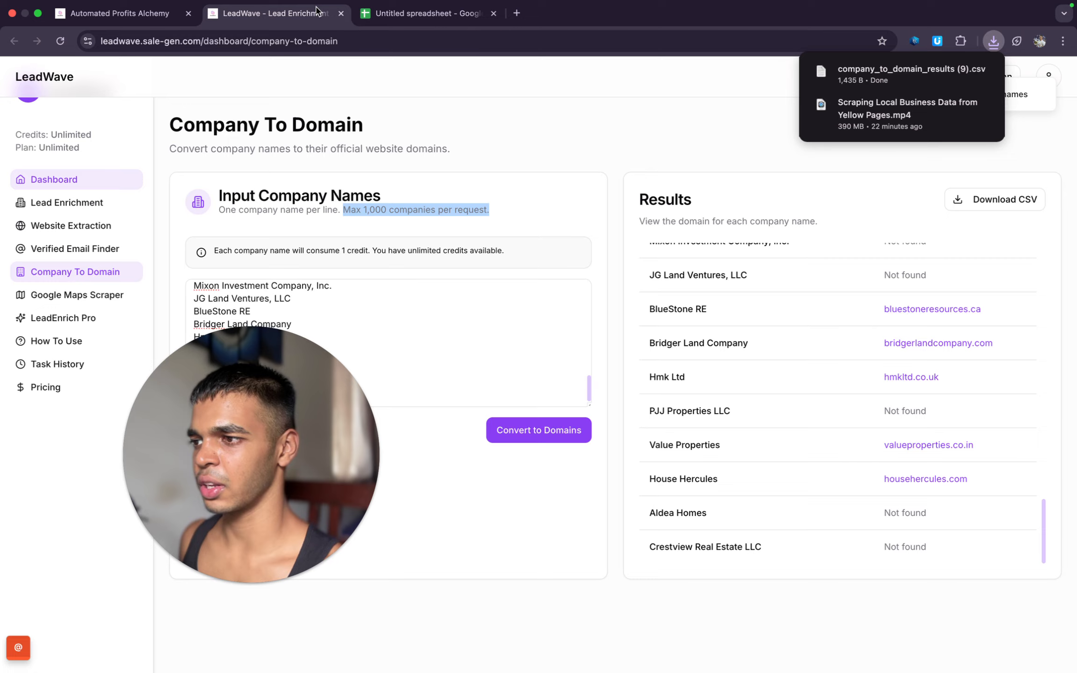
Upload company_to_domain_results (9).csv to Google Sheets and close the untitled spreadsheet.
click(486, 16)
drag(916, 75, 526, 297)
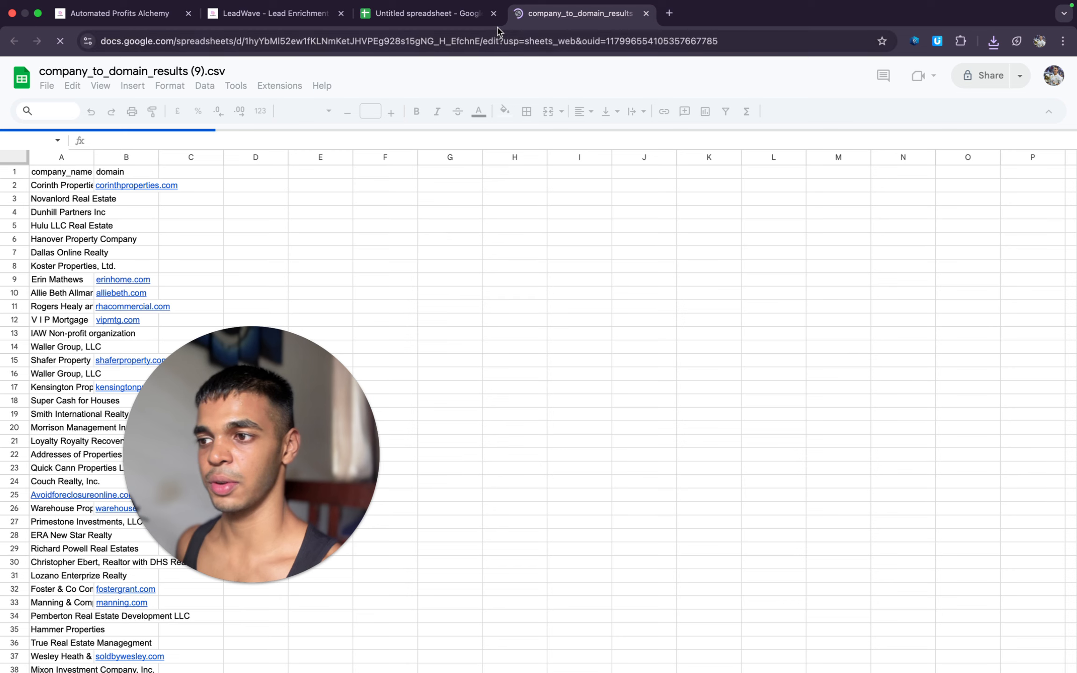
click(493, 13)
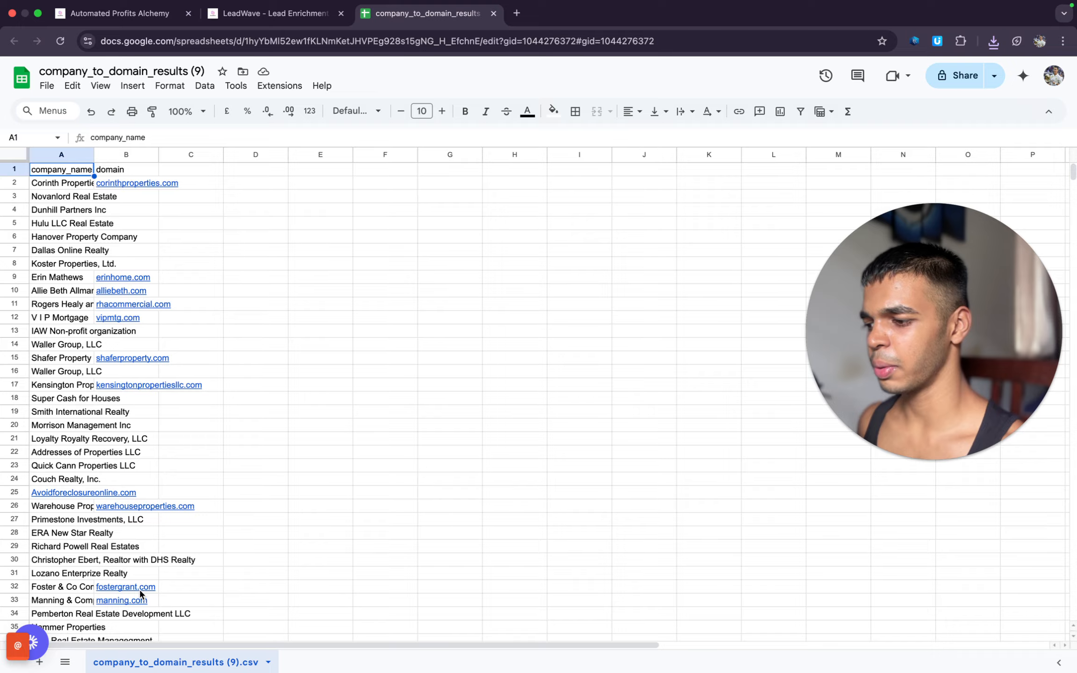
Copy the domains in B2:B47 into the domain input of LeadWave's Lead Enrichment tool and expand the filter options.
scroll(138, 589, down, 10)
scroll(138, 588, up, 5)
drag(135, 556, 129, 197)
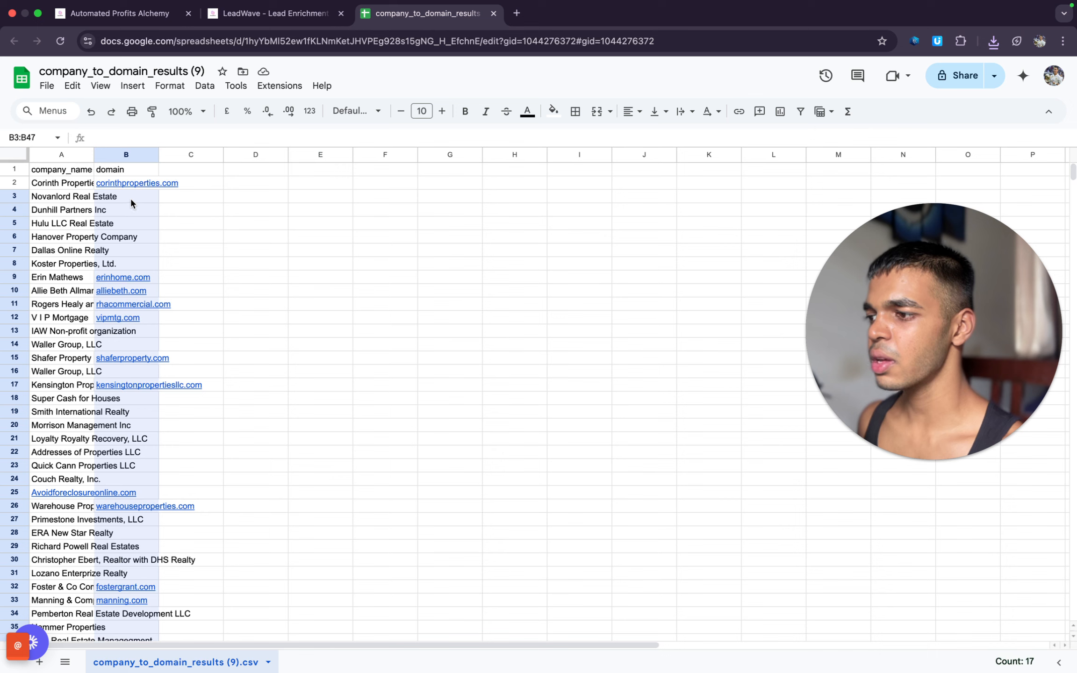
click(155, 14)
click(299, 15)
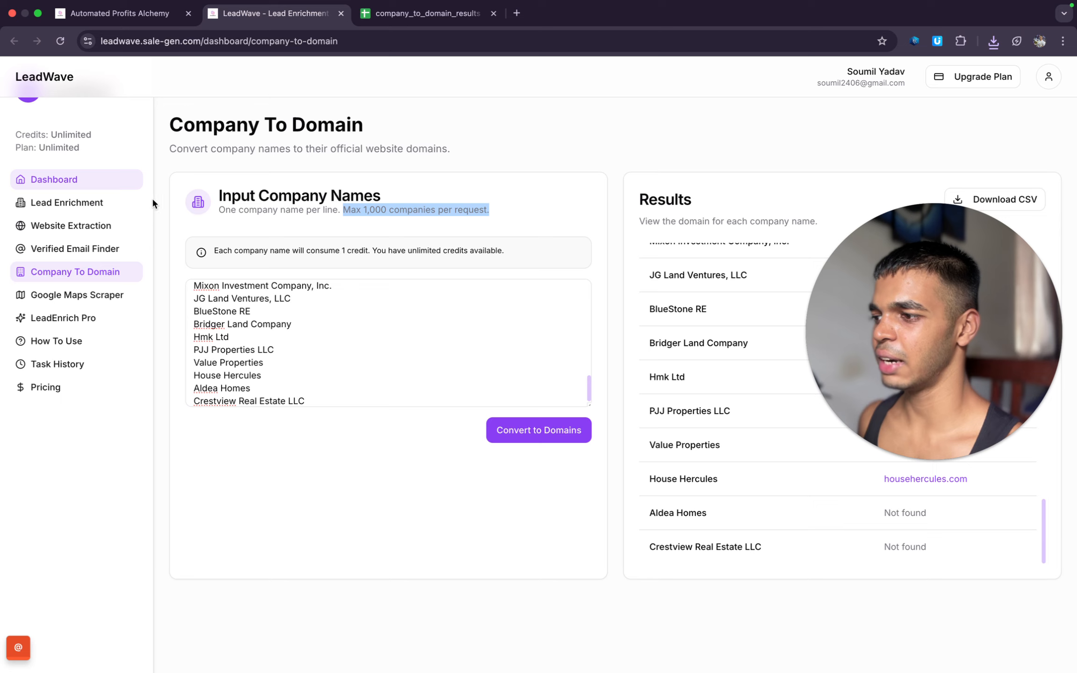
click(70, 202)
click(309, 401)
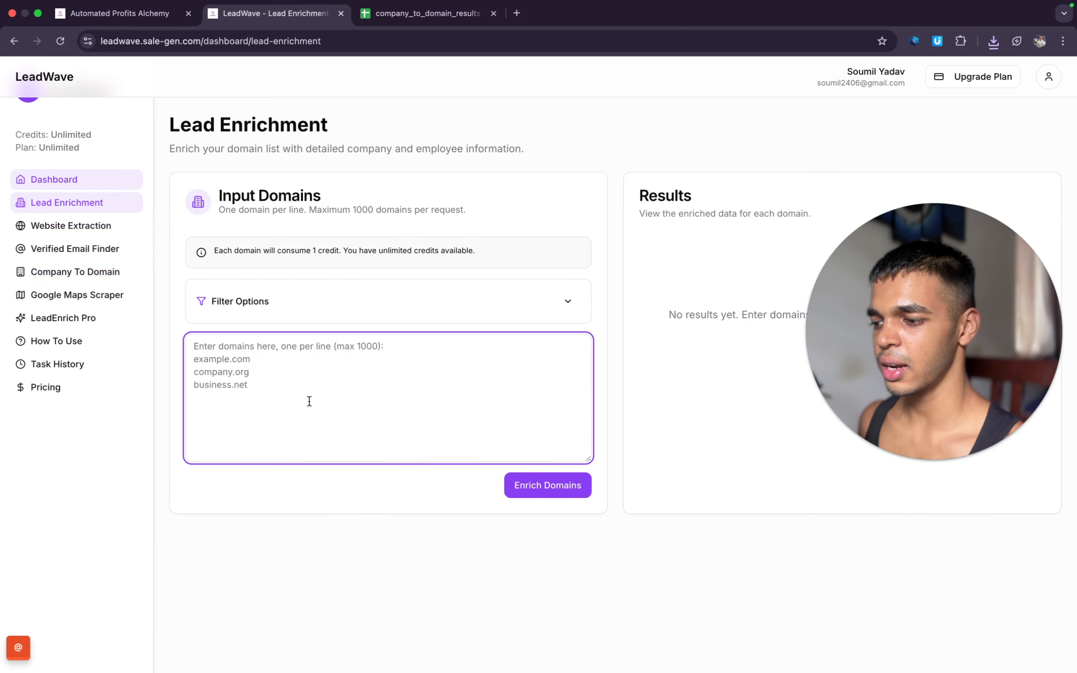
key(super+v)
scroll(280, 401, up, 15)
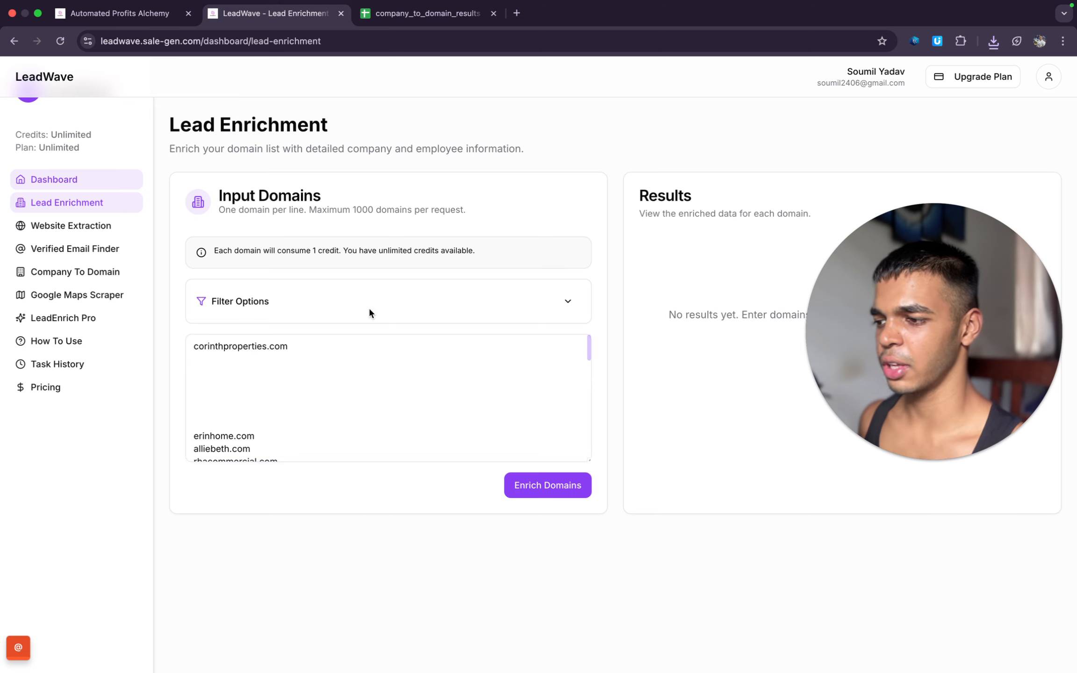
click(563, 304)
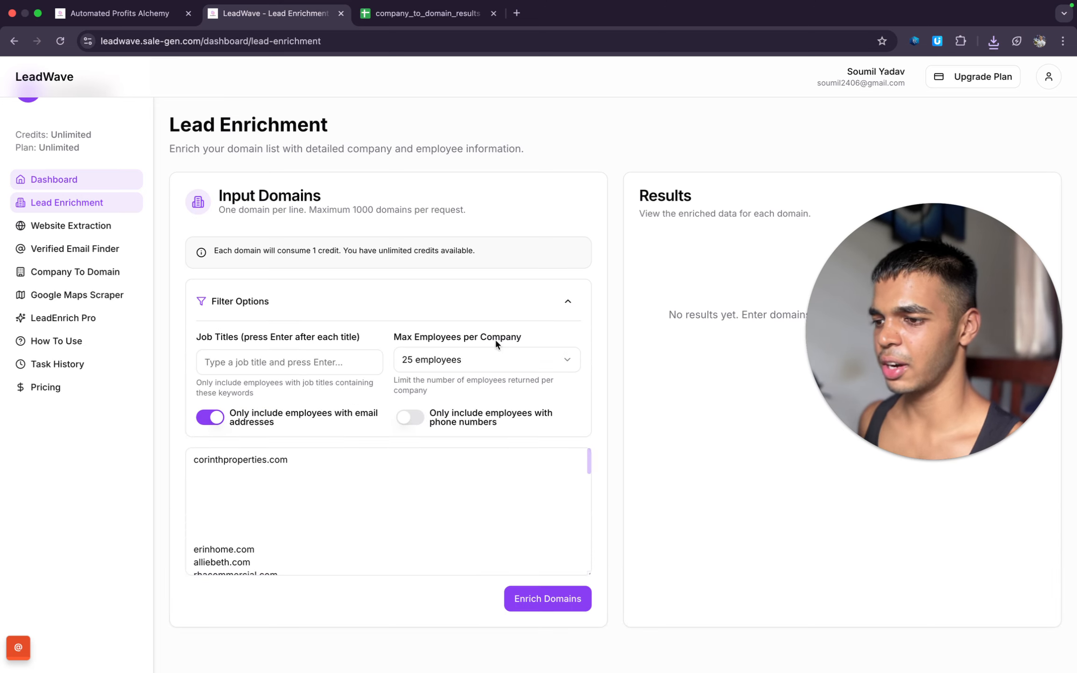
Try adding founder as a job title filter for the enrichment, and remove it again.
click(354, 365)
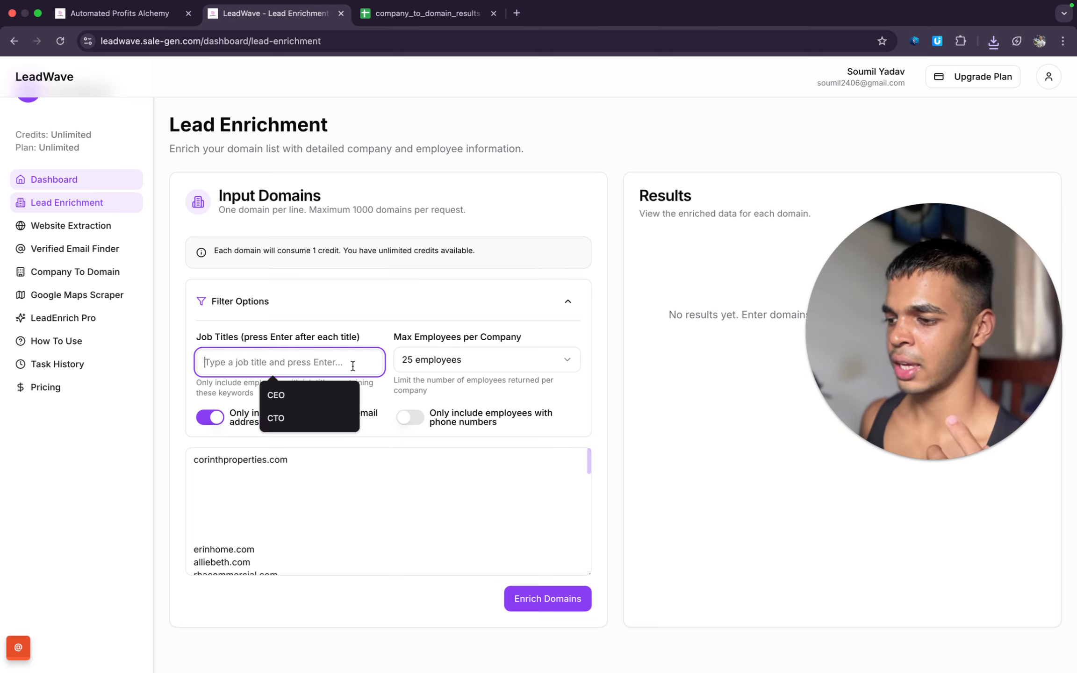
text(founder)
key(Return)
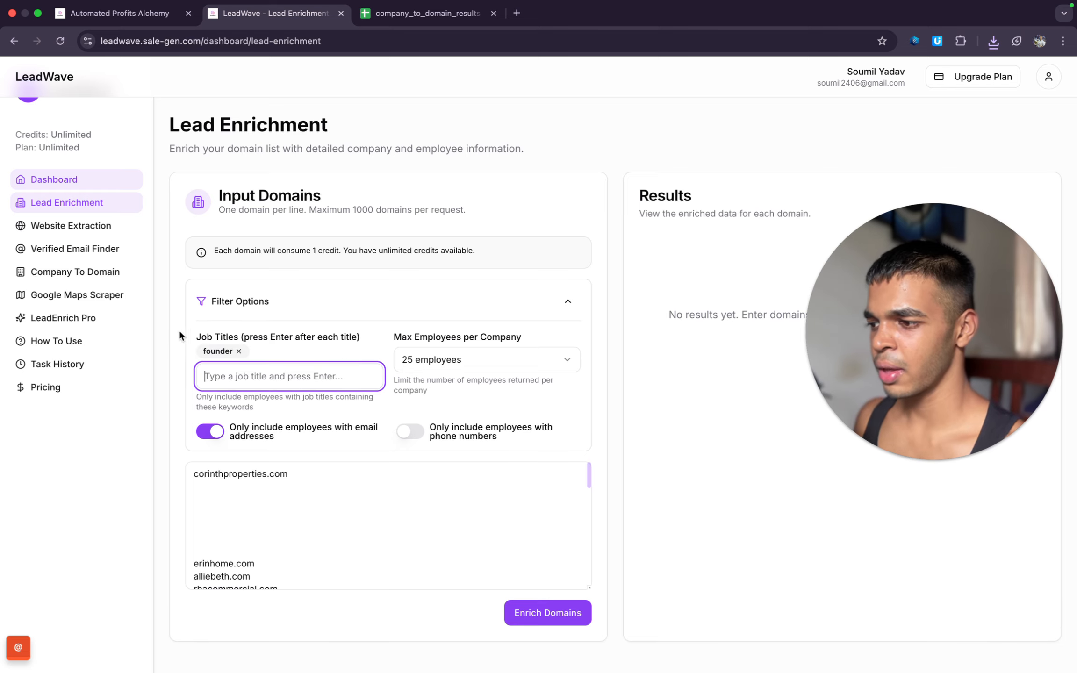
click(239, 351)
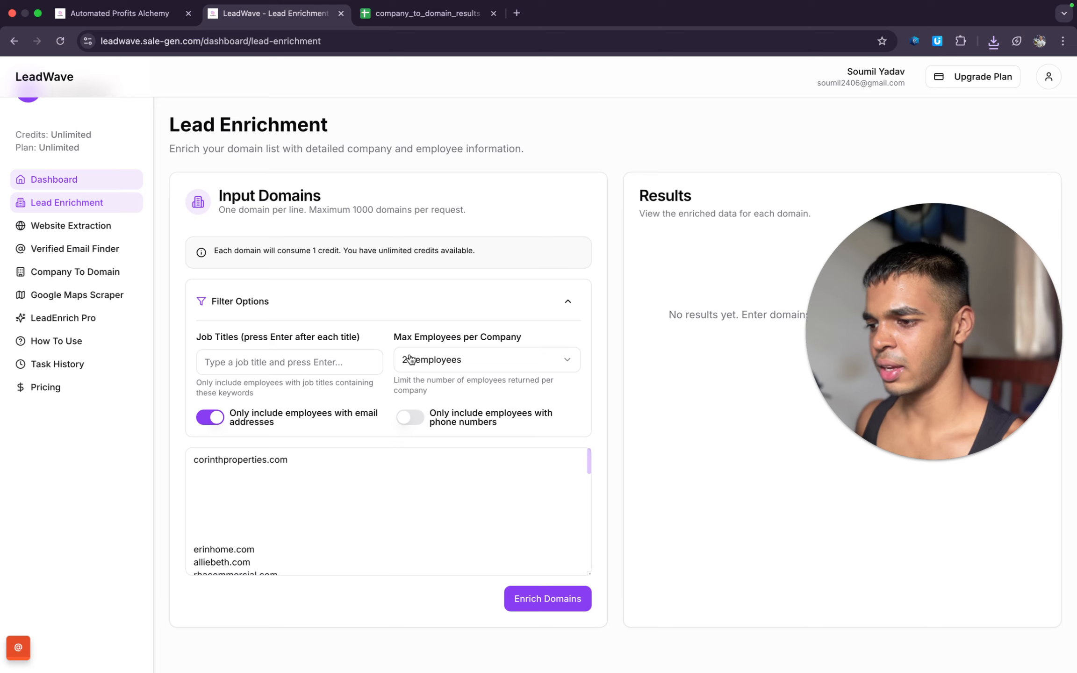
Set the maximum employees per company to All employees, leave the phone number filter off, and enrich the domains.
click(438, 367)
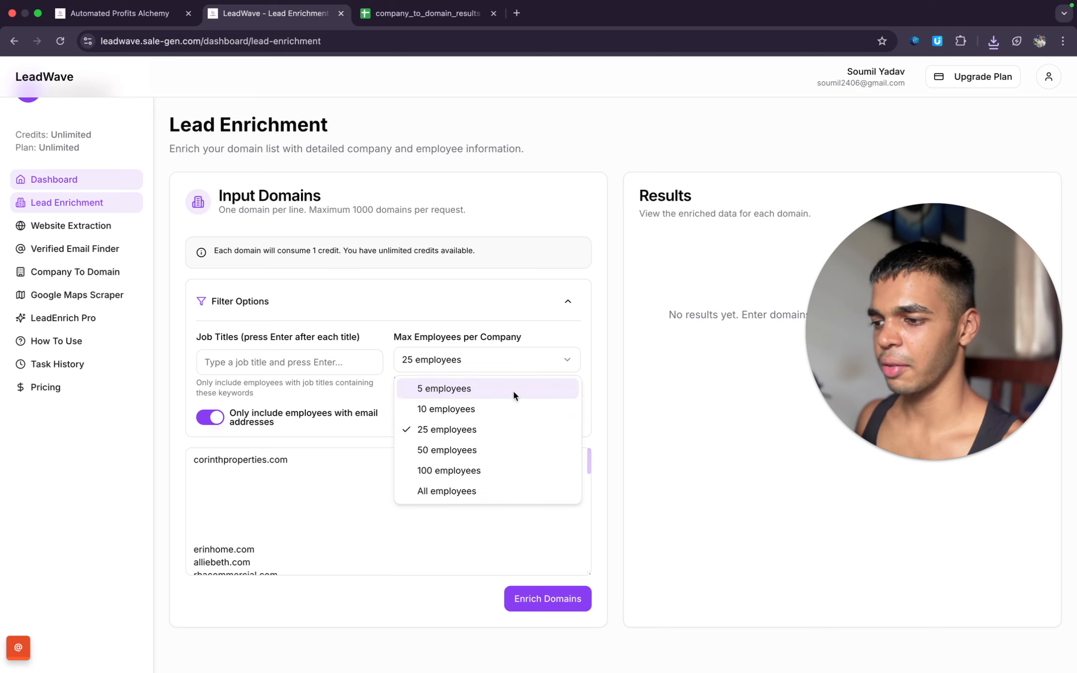
click(486, 488)
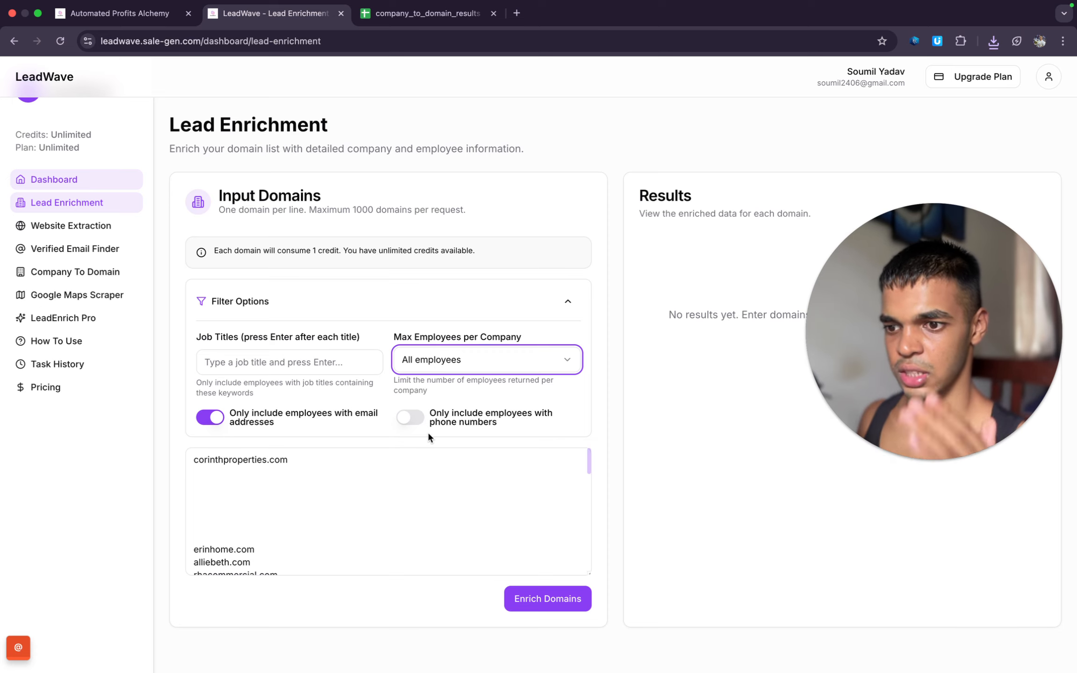
click(405, 423)
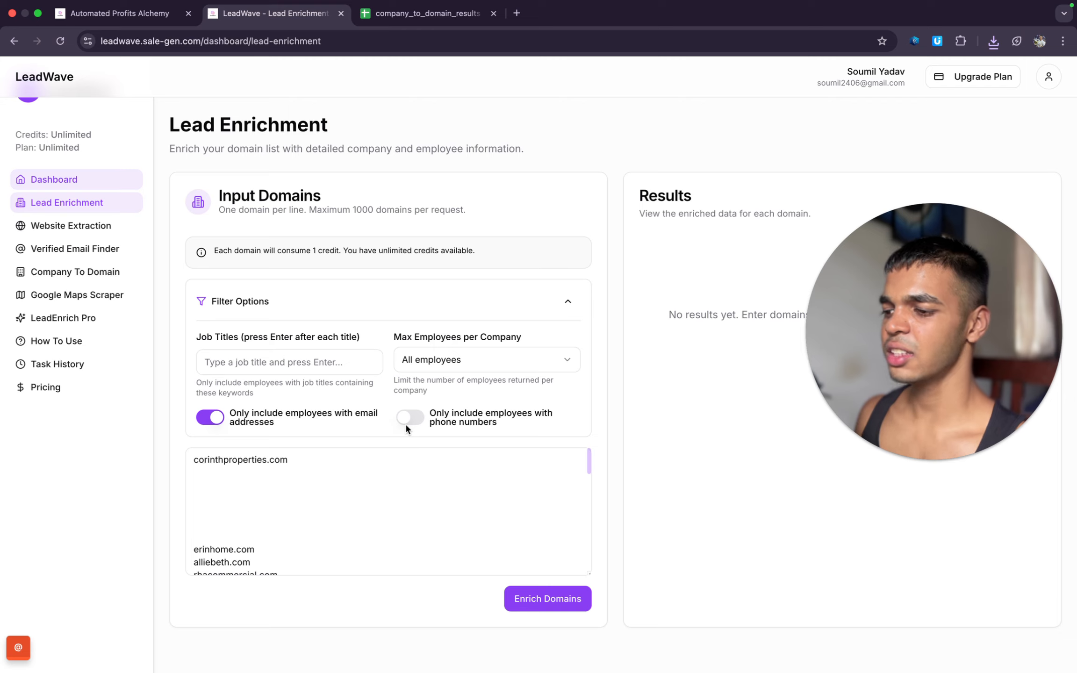
click(407, 426)
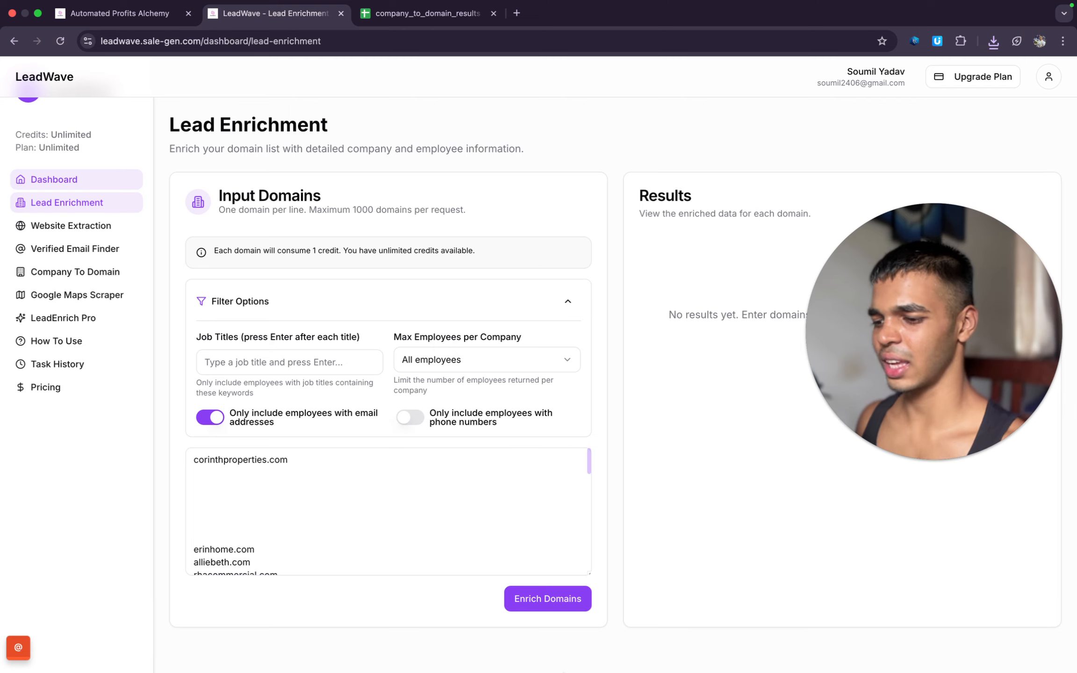
click(543, 600)
drag(841, 319, 356, 316)
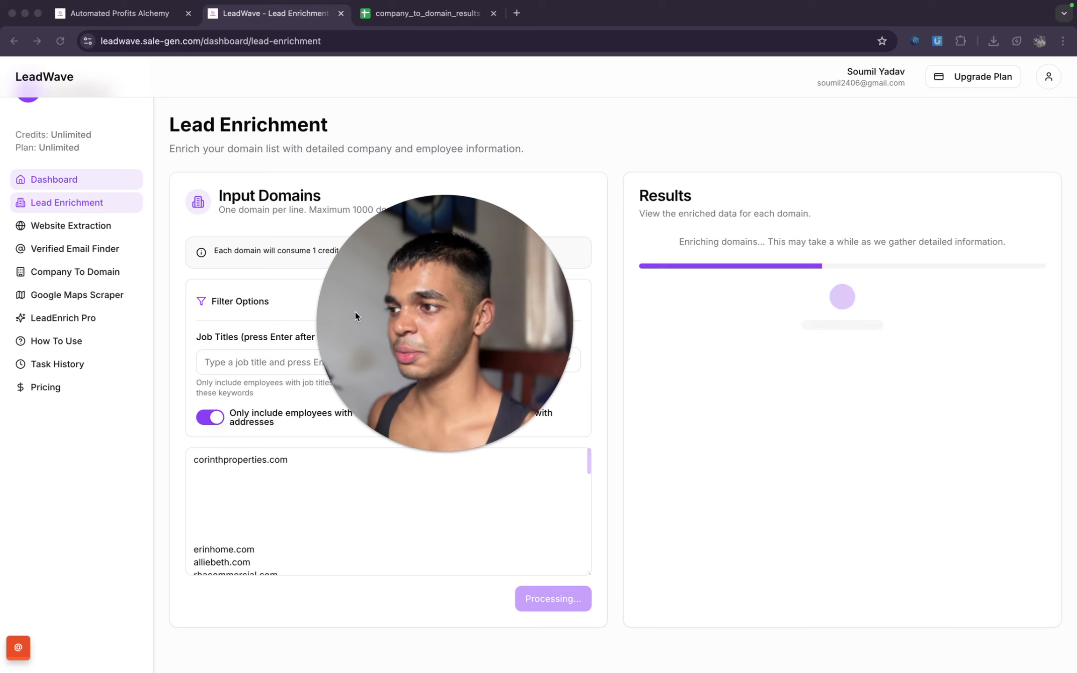
Review the scraping guide and open LeadWave's Website Extraction tool in a second browser tab beside the Lead Enrichment one.
click(493, 39)
key(super+Return)
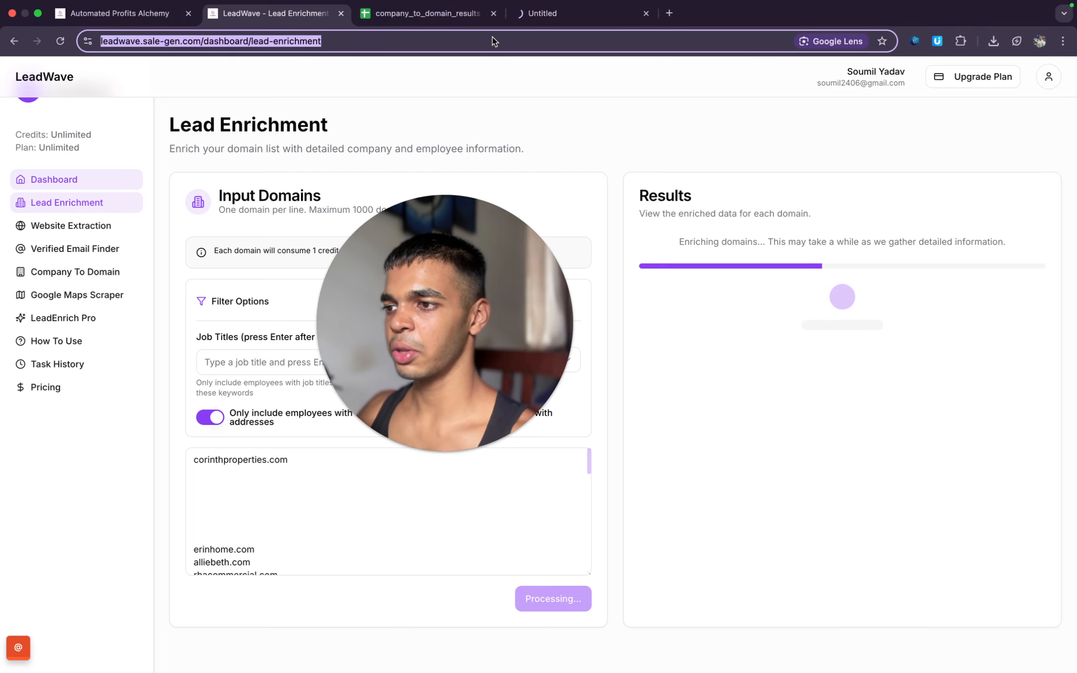
drag(560, 13, 462, 14)
click(139, 12)
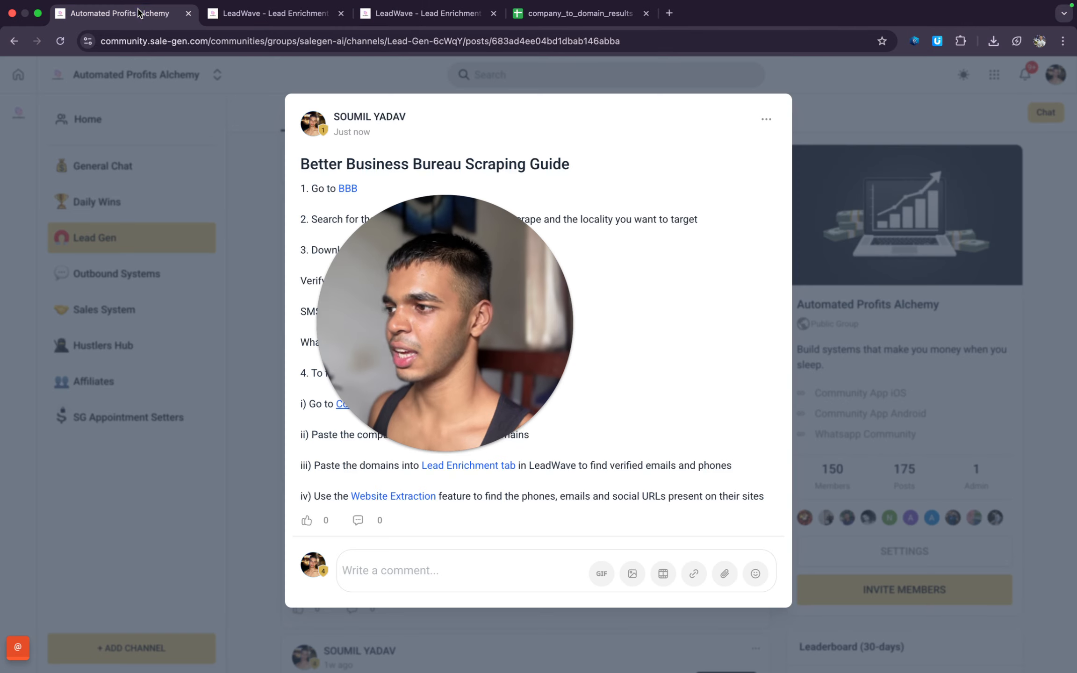
drag(431, 320, 805, 327)
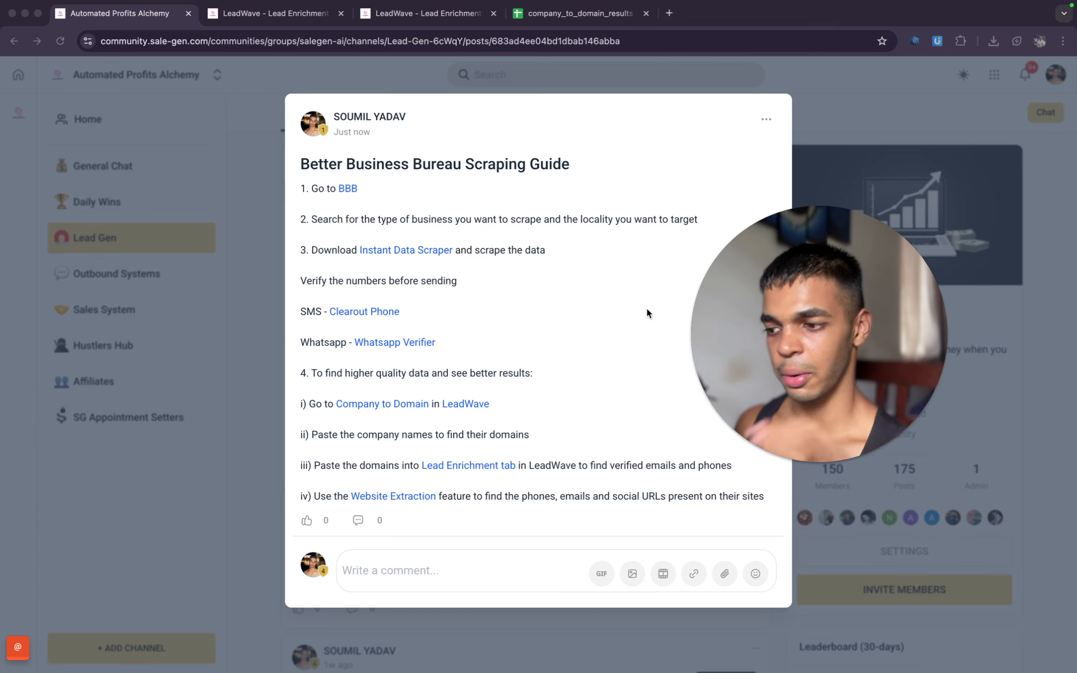
click(446, 16)
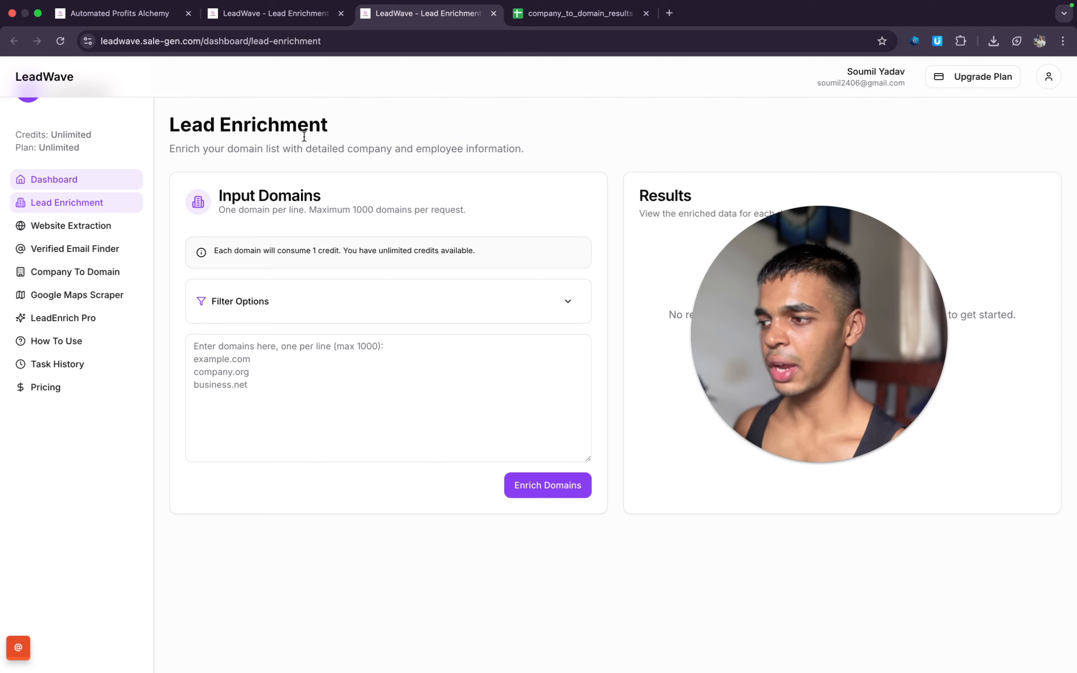
click(112, 228)
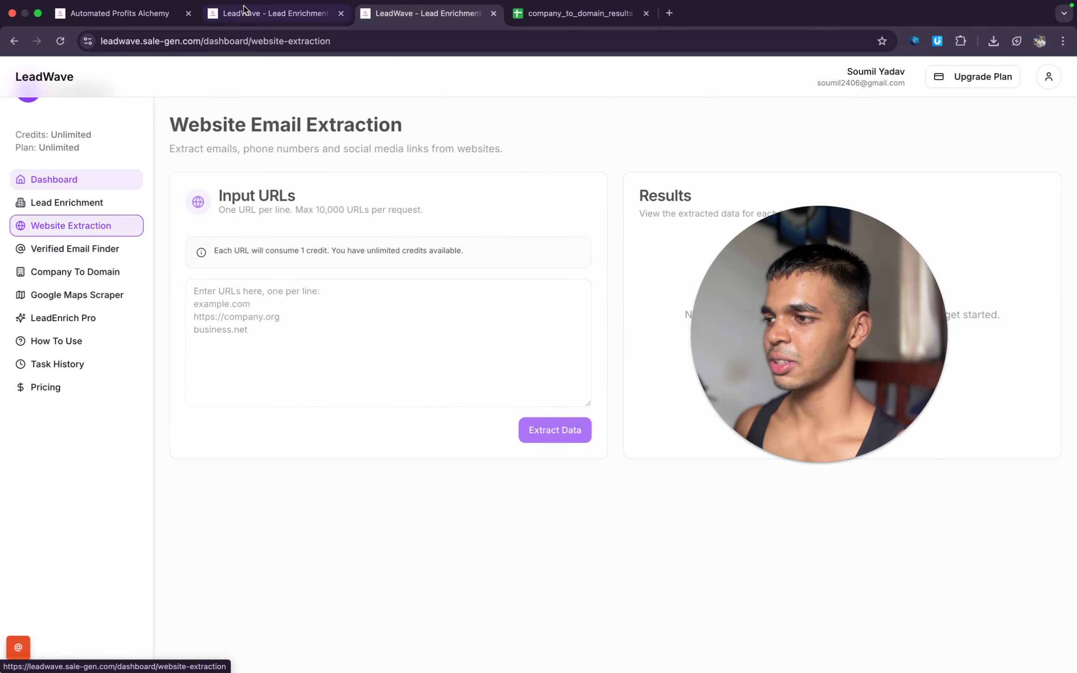
Look through the enriched employee contacts in Lead Enrichment and download the results as a CSV file.
click(255, 15)
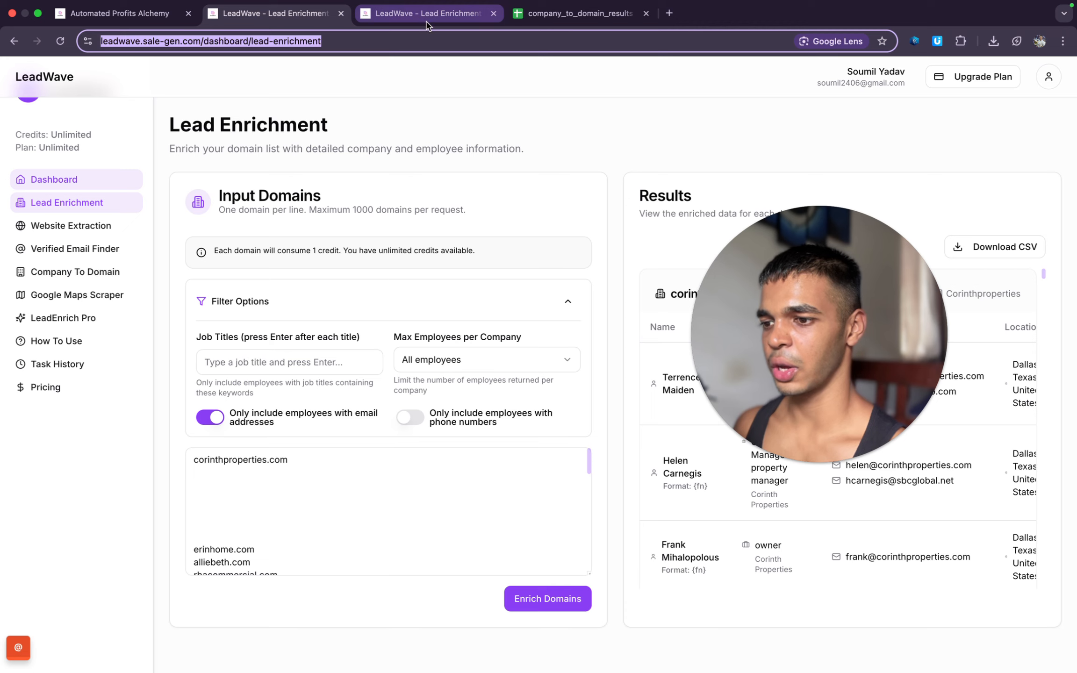
scroll(761, 425, down, 5)
scroll(761, 425, up, 2)
scroll(761, 426, down, 10)
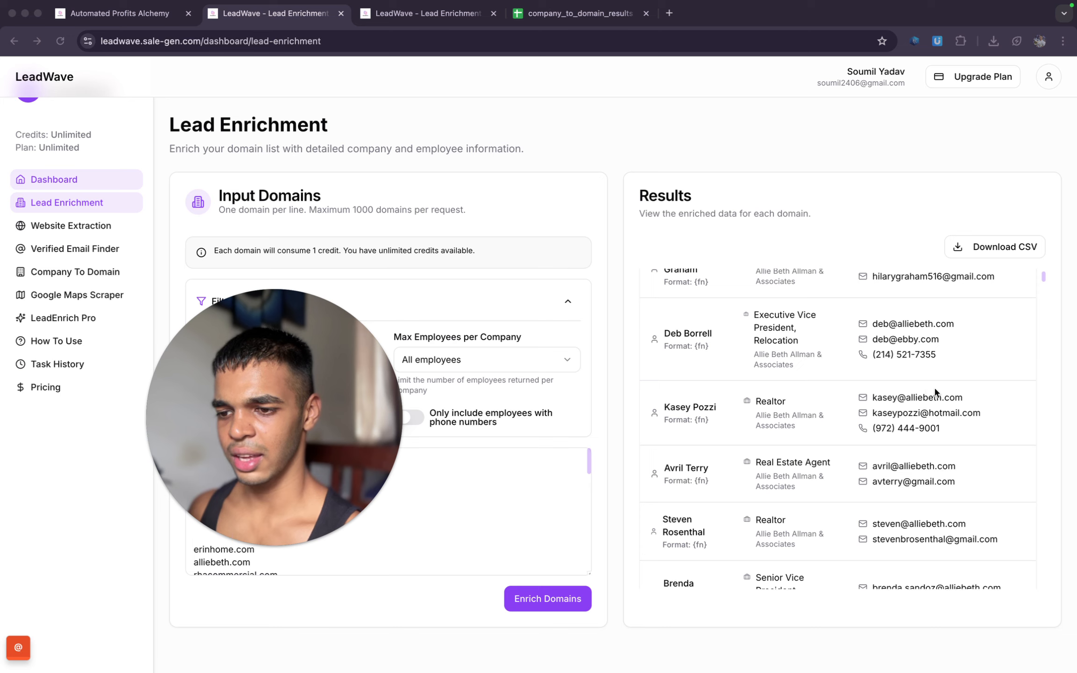
click(989, 256)
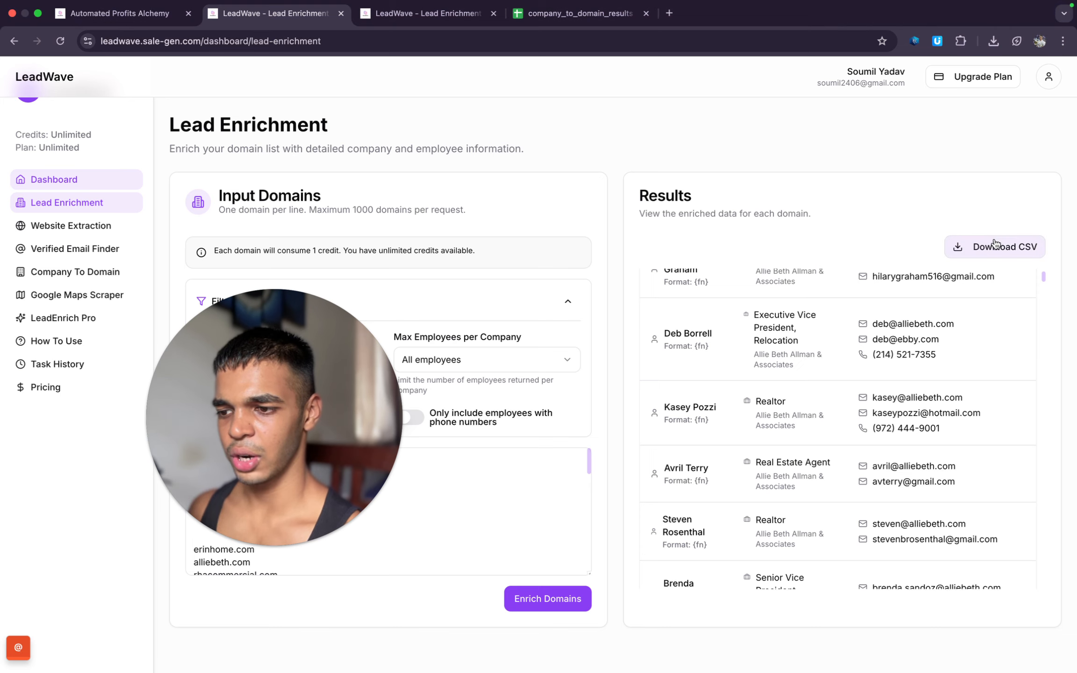
Switch to the company_to_domain_results spreadsheet and open the downloaded lead_enrichment_results (10).csv in Google Sheets by uploading it.
click(403, 14)
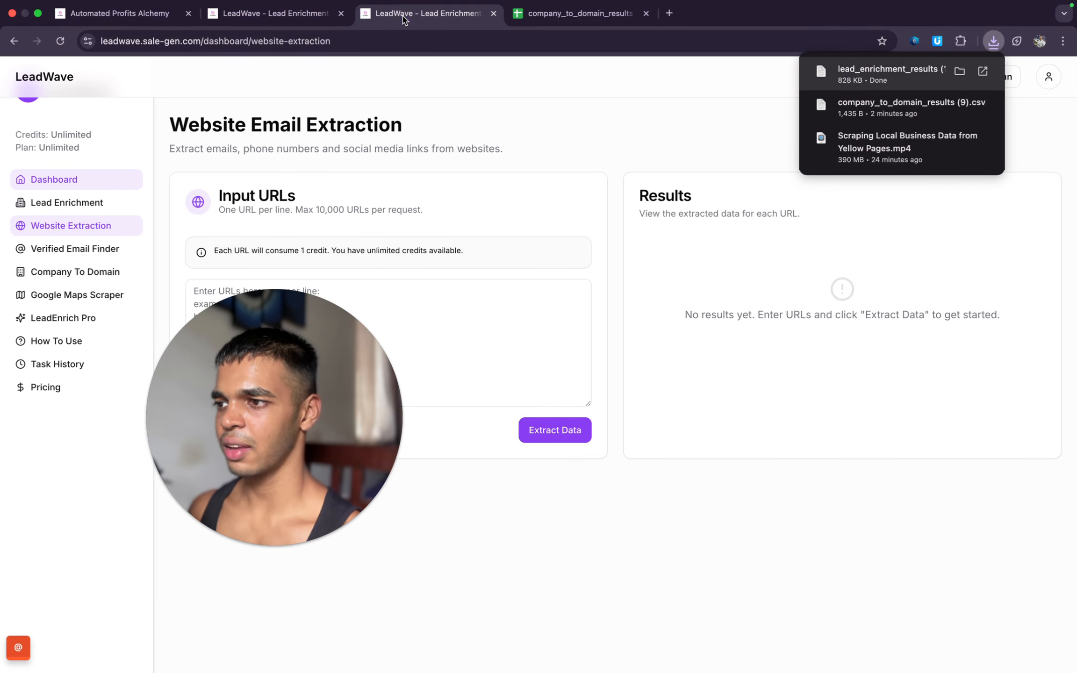
click(576, 14)
click(47, 85)
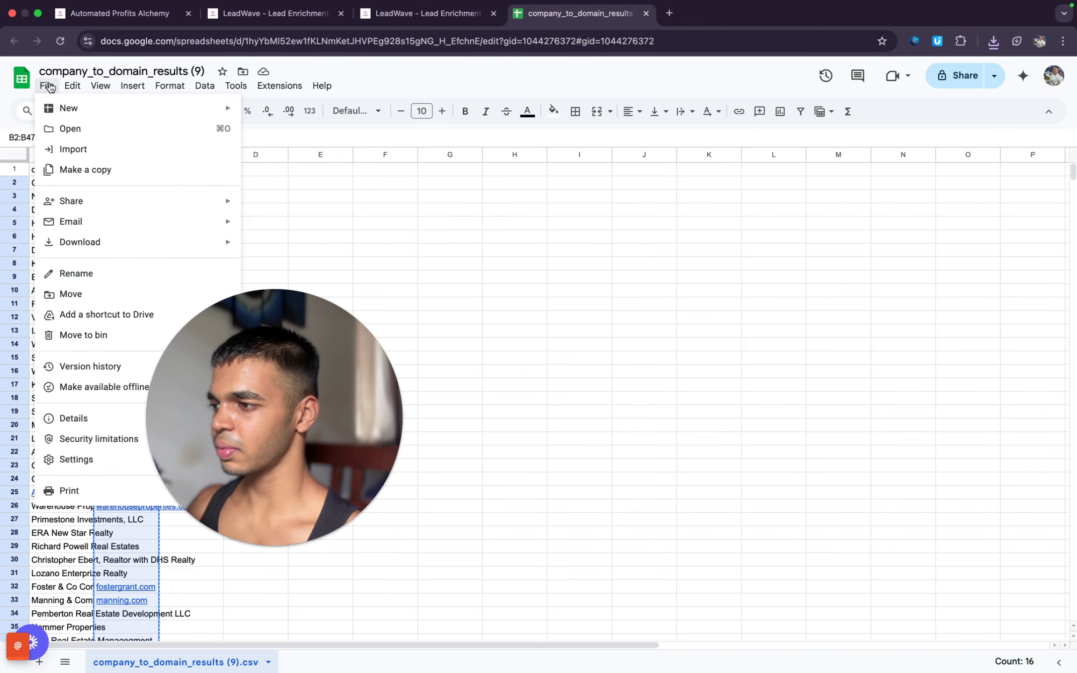
click(70, 129)
click(471, 169)
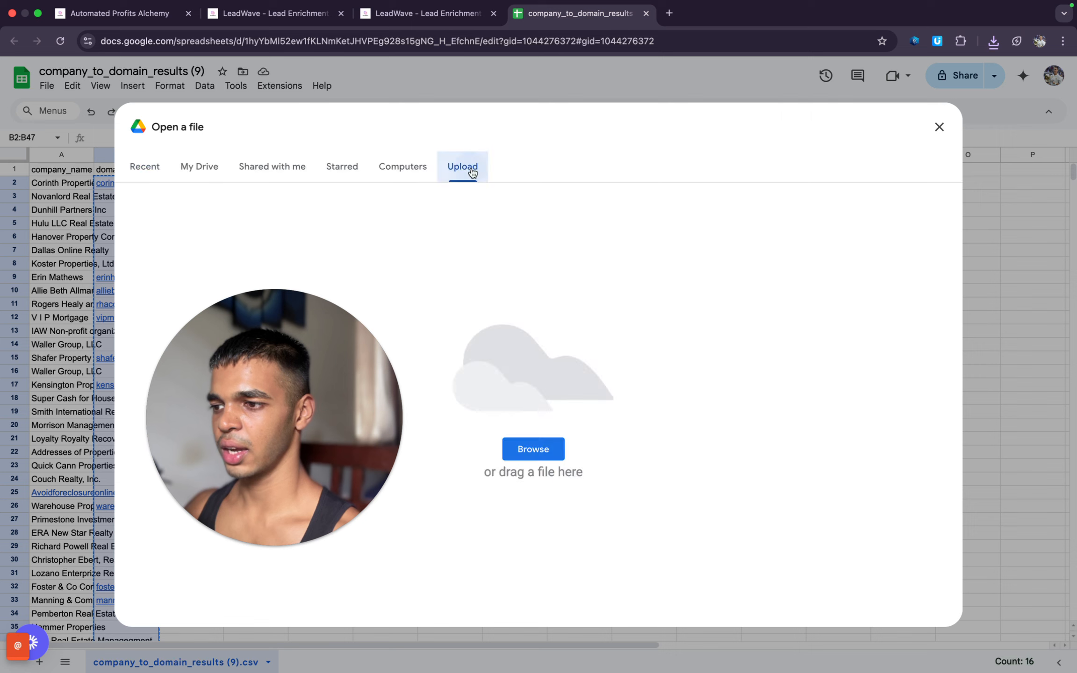
click(993, 41)
drag(915, 99, 612, 252)
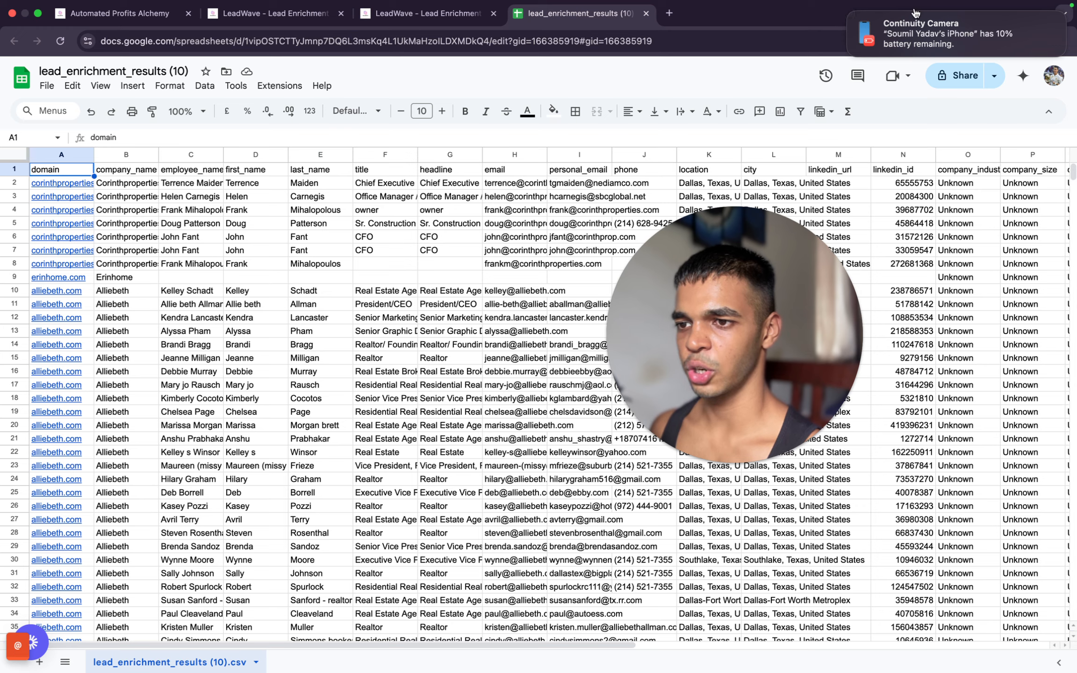
click(849, 17)
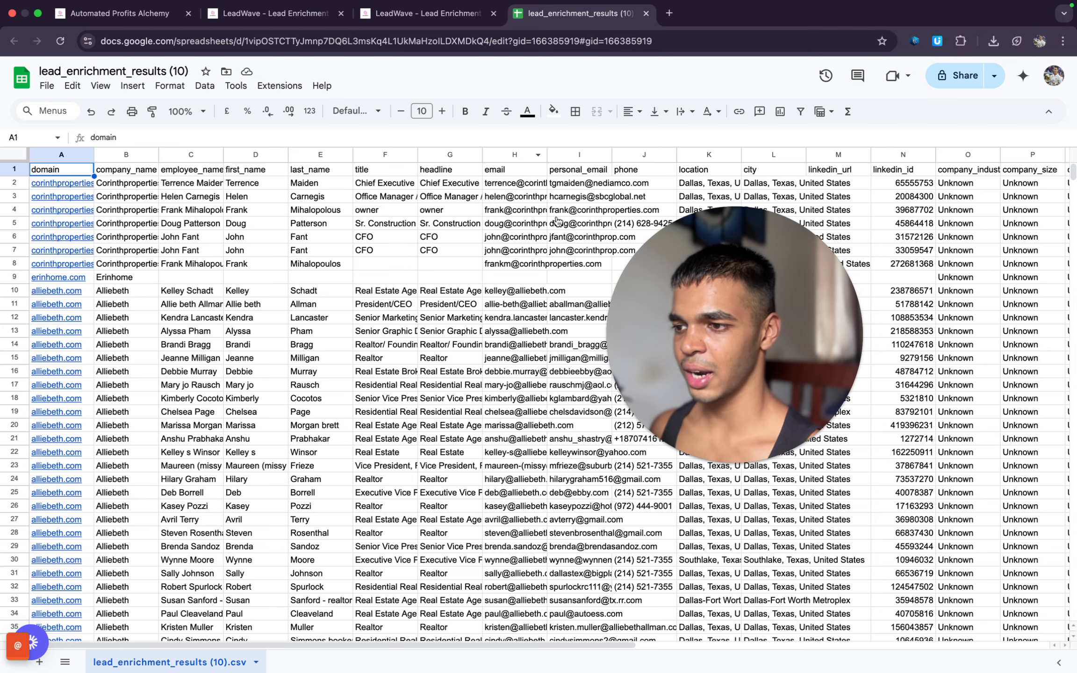
Look across the employee name, title, email, phone and location columns of the enrichment sheet, and close the spreadsheet.
scroll(538, 234, right, 3)
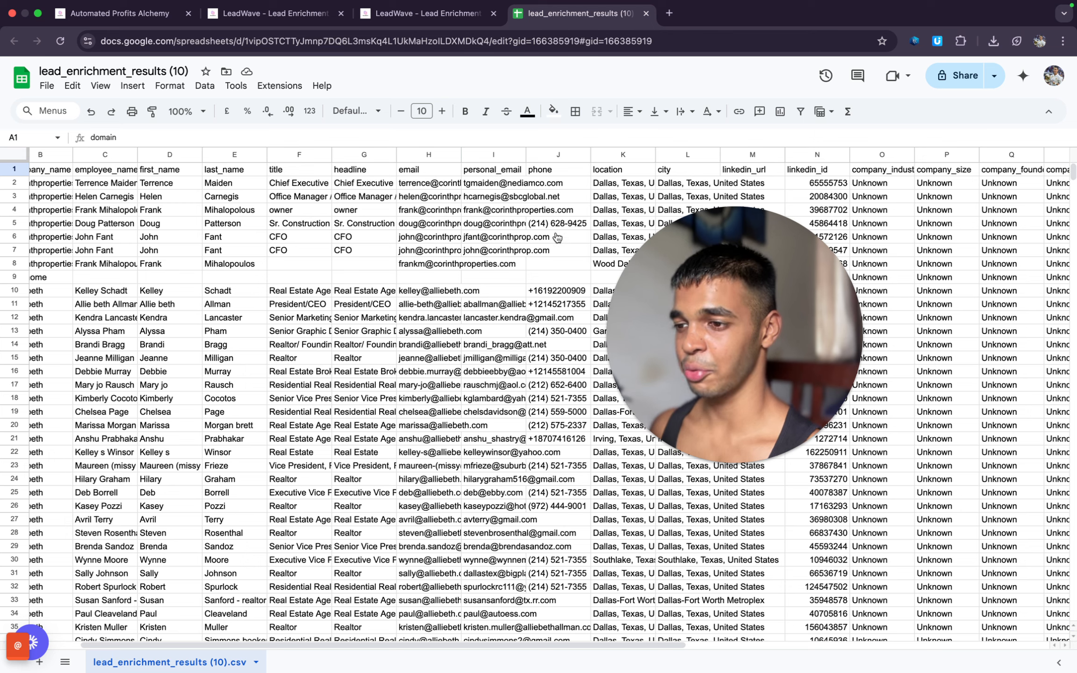
scroll(468, 281, left, 4)
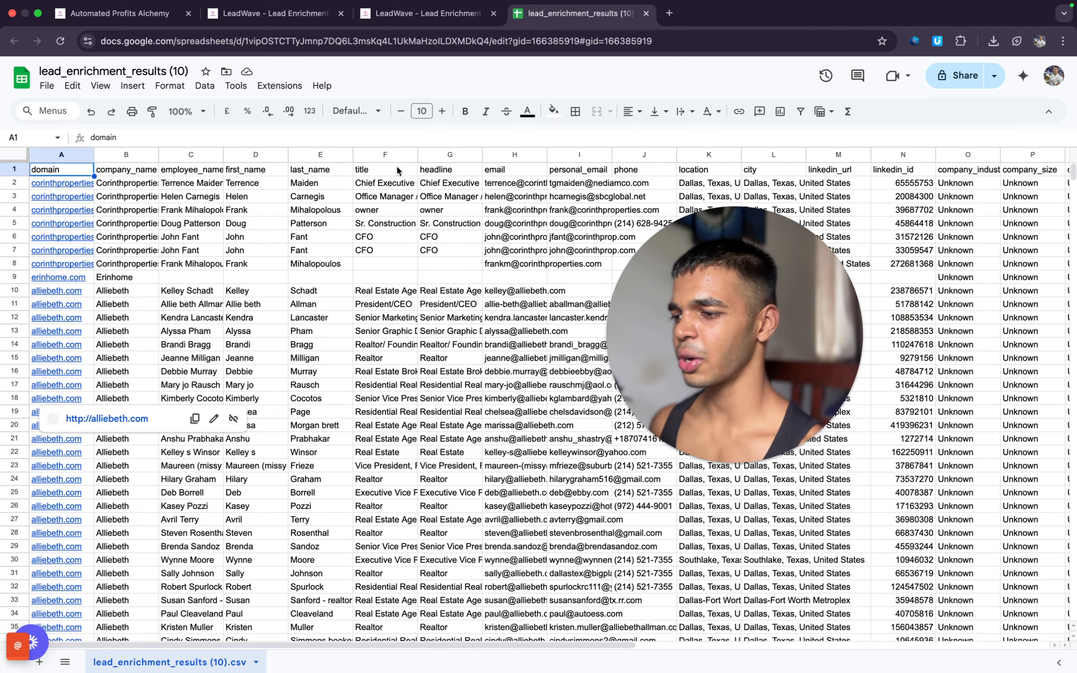
click(646, 14)
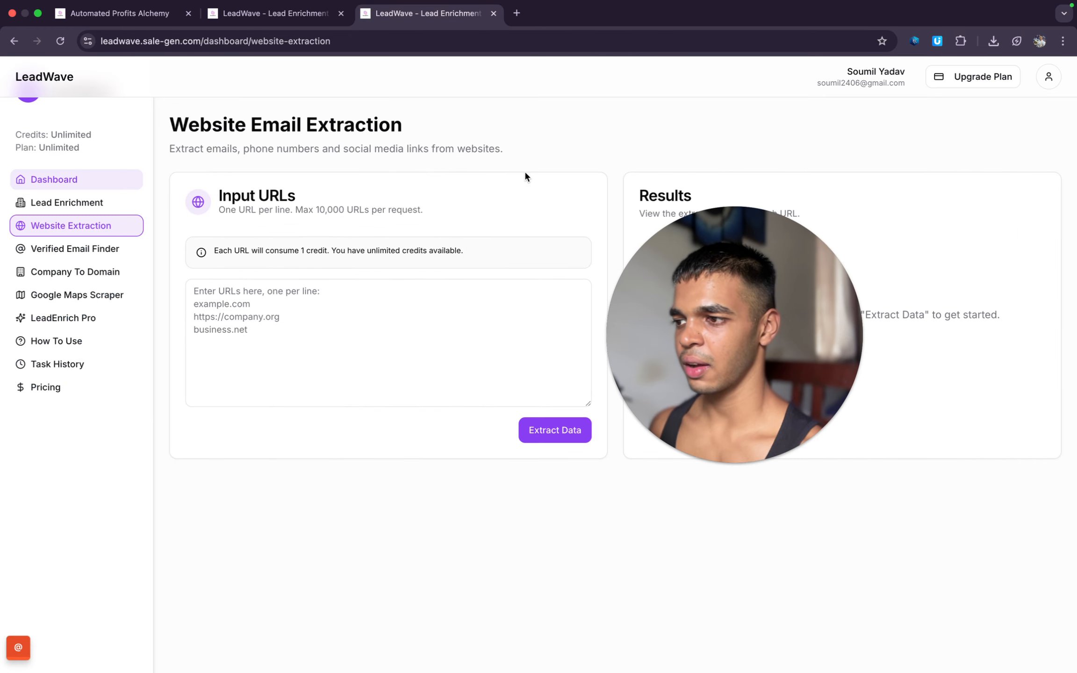
Paste the copied company domains as the input URLs in Website Extraction and extract their data.
click(382, 314)
key(super+v)
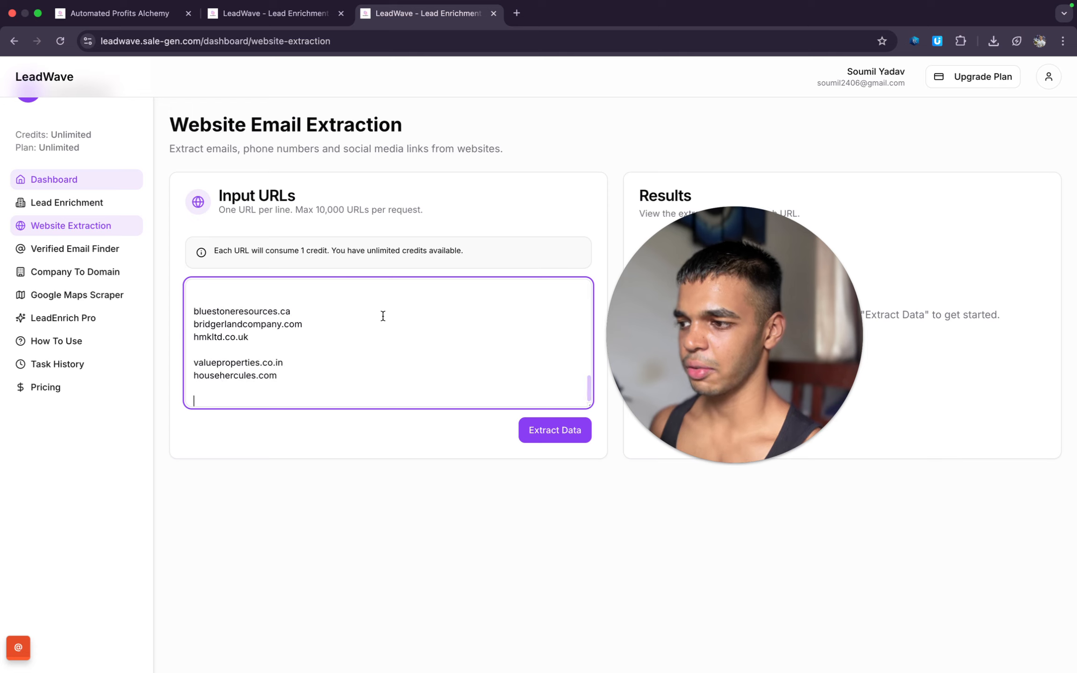
click(554, 430)
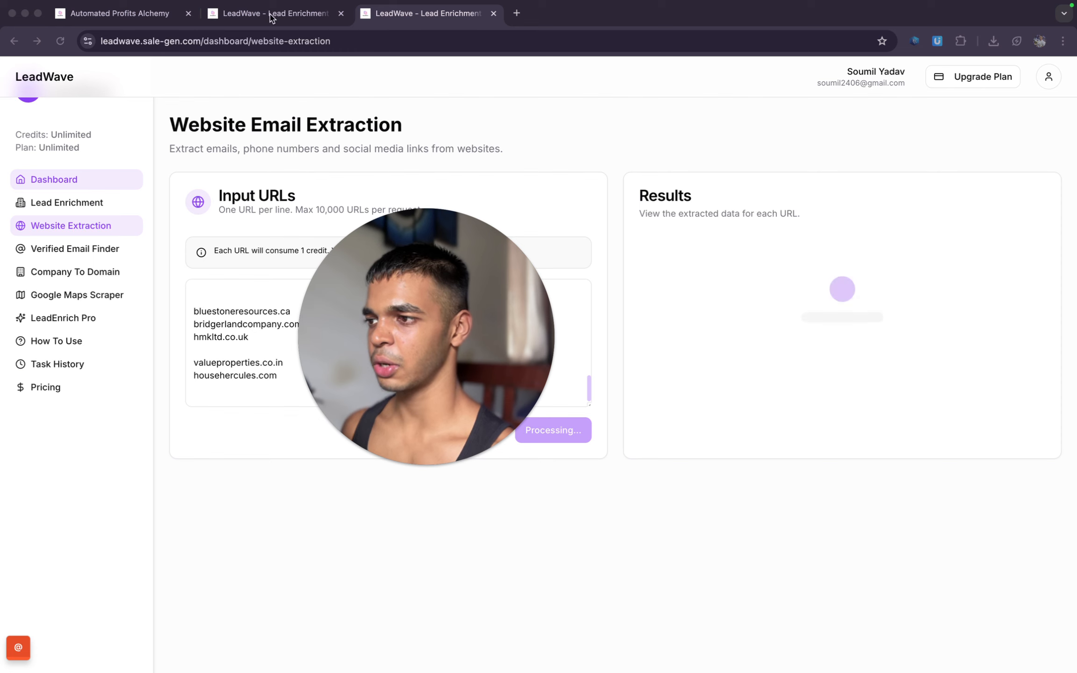
Close the spare Lead Enrichment tab and download the website extraction results as a CSV file.
click(272, 16)
click(340, 15)
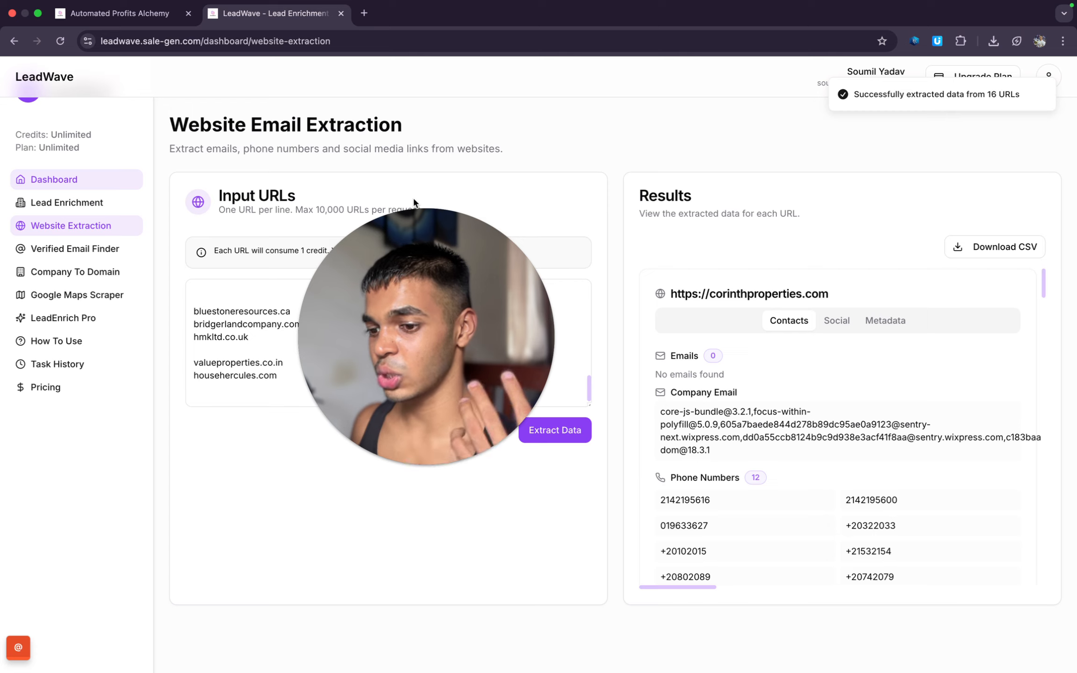
click(989, 247)
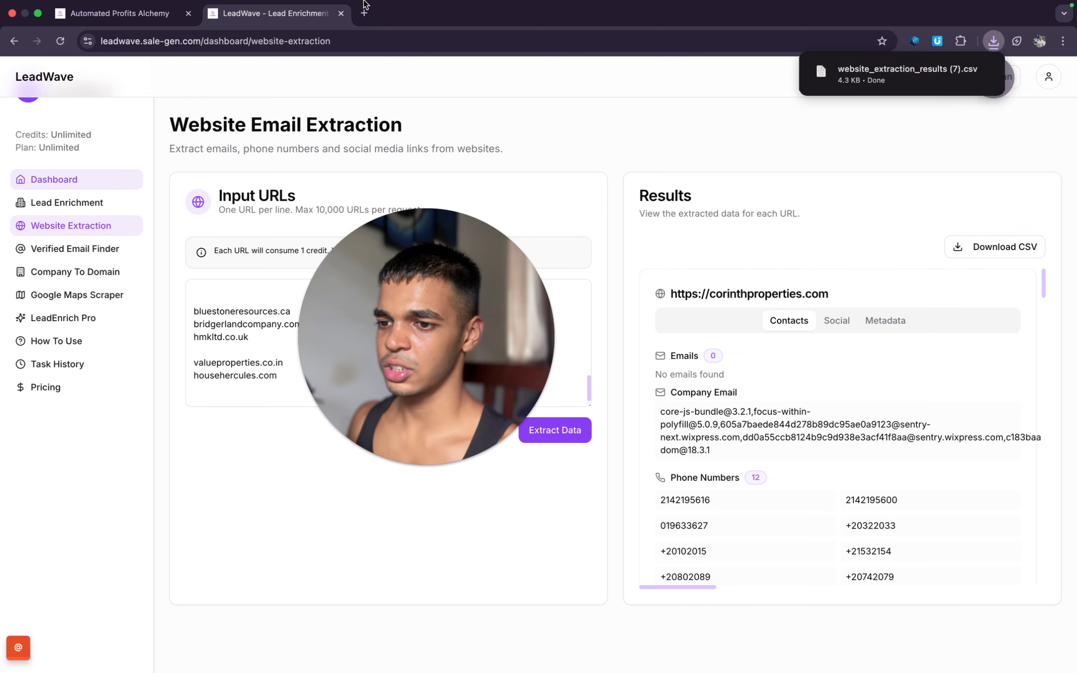
Open Google Sheets in a new browser tab and create a blank spreadsheet, dismissing the file chooser.
click(367, 15)
text(she)
key(Return)
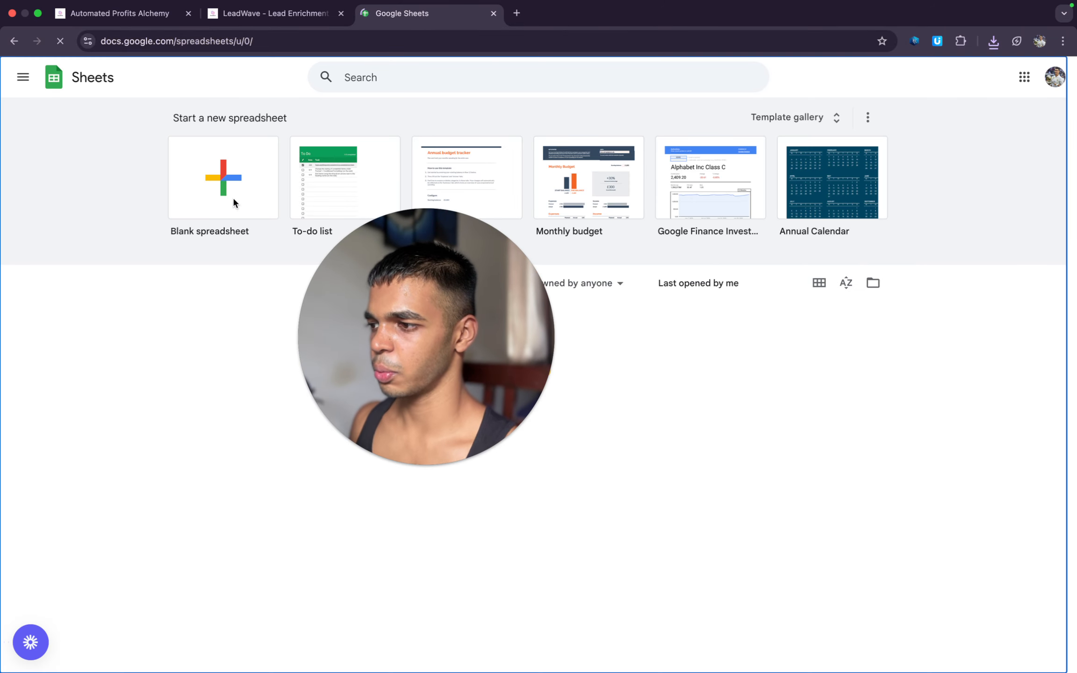
click(255, 211)
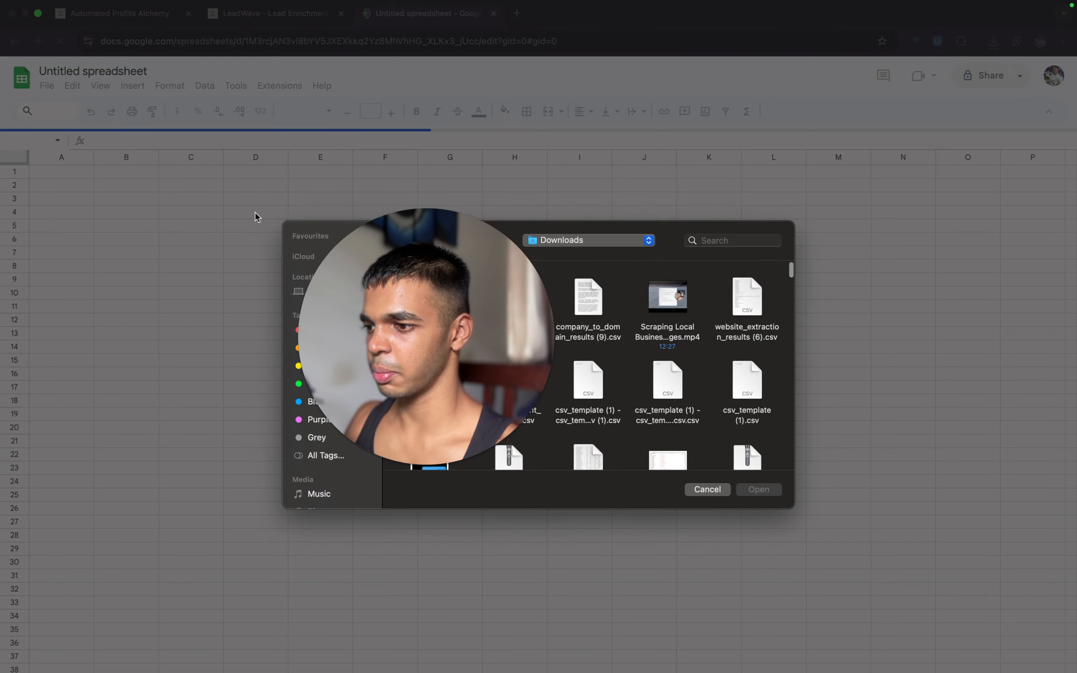
click(707, 489)
click(665, 481)
Upload the downloaded website_extraction_results (7).csv and open it as a spreadsheet.
key(super+o)
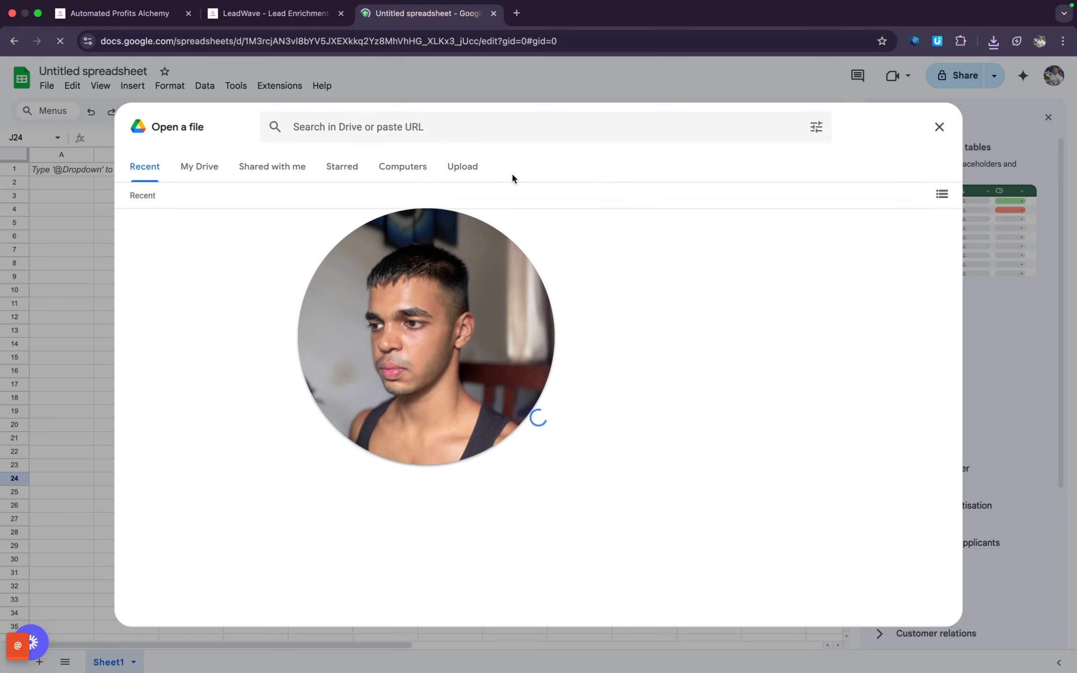
click(466, 166)
click(993, 42)
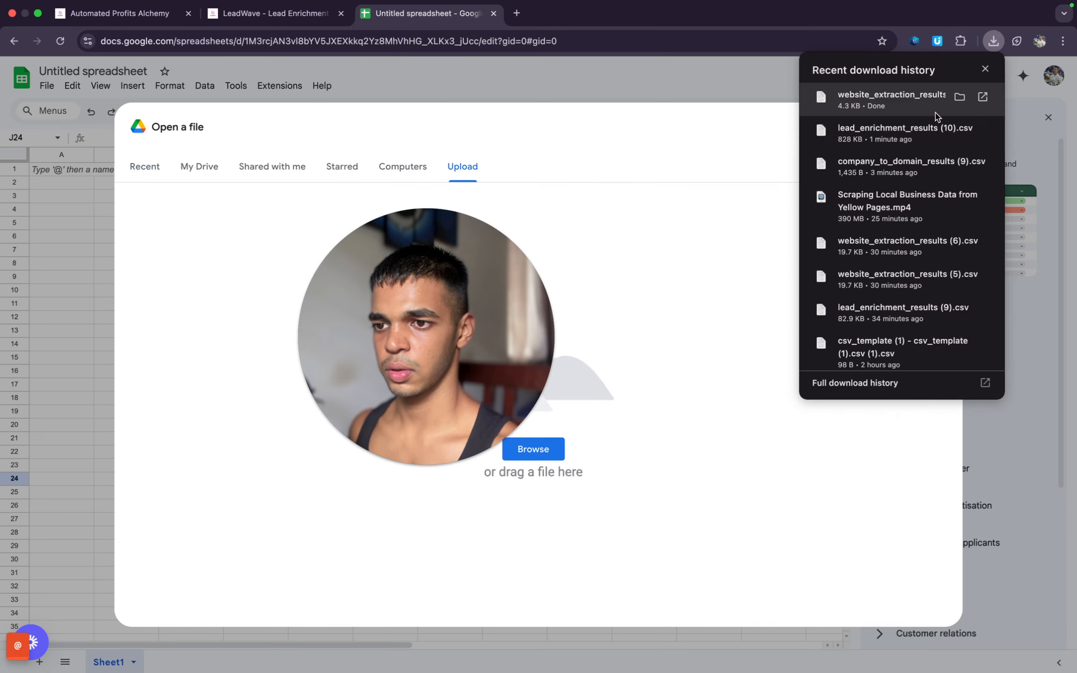
drag(899, 109, 711, 245)
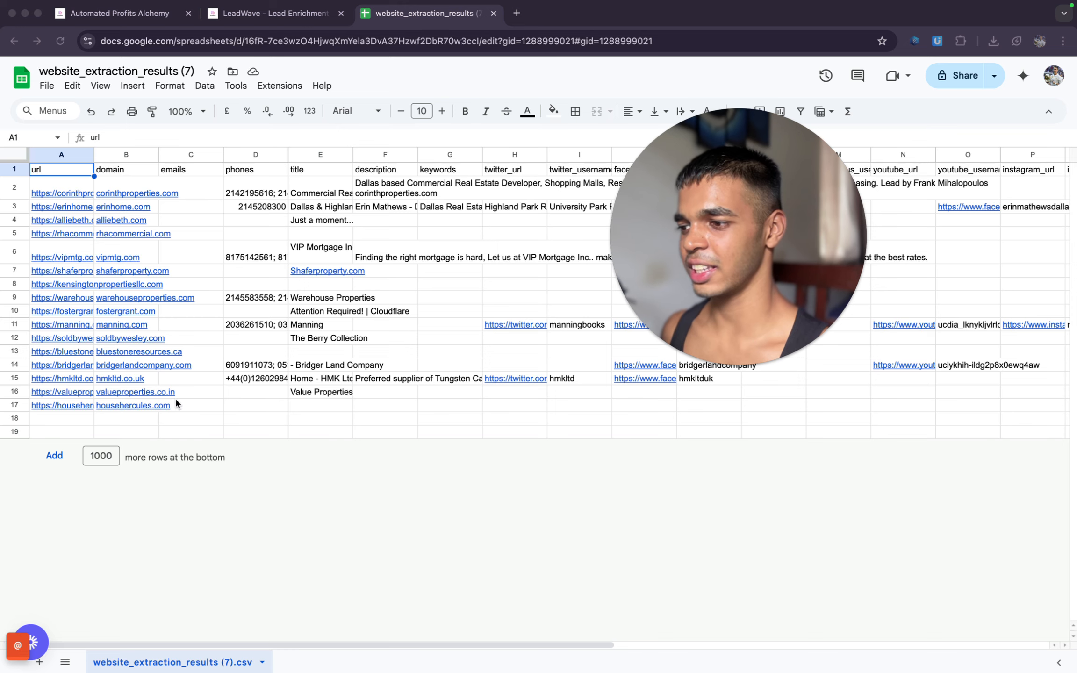
Examine the description and twitter_url columns, checking the first company's description and the link preview for Manning.
scroll(288, 364, right, 3)
click(290, 182)
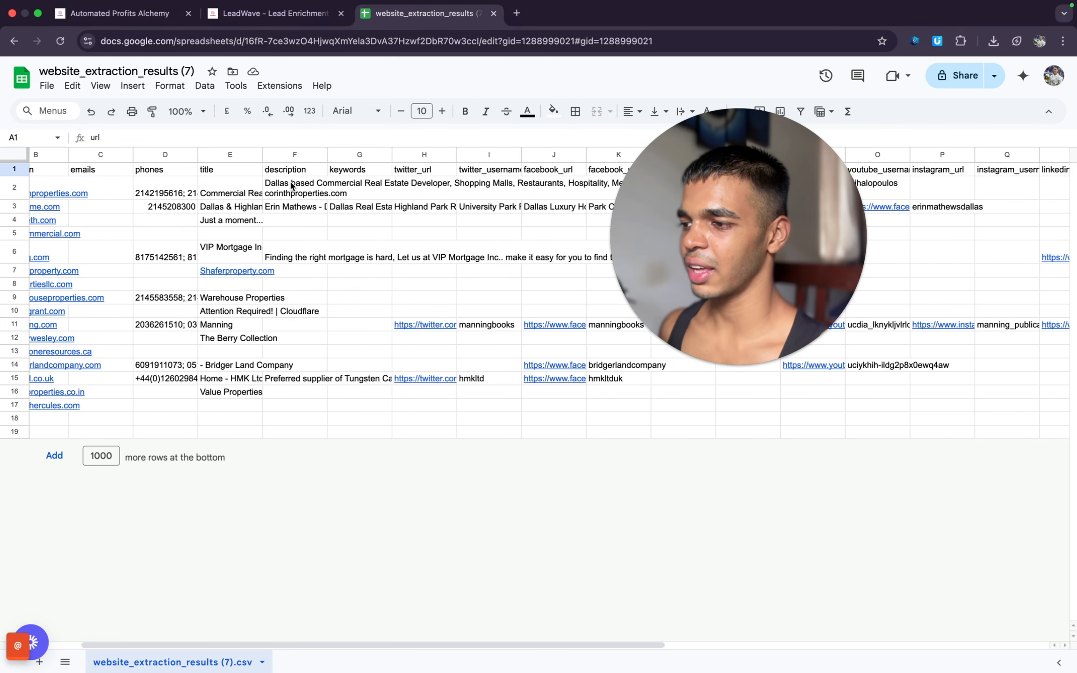
click(308, 196)
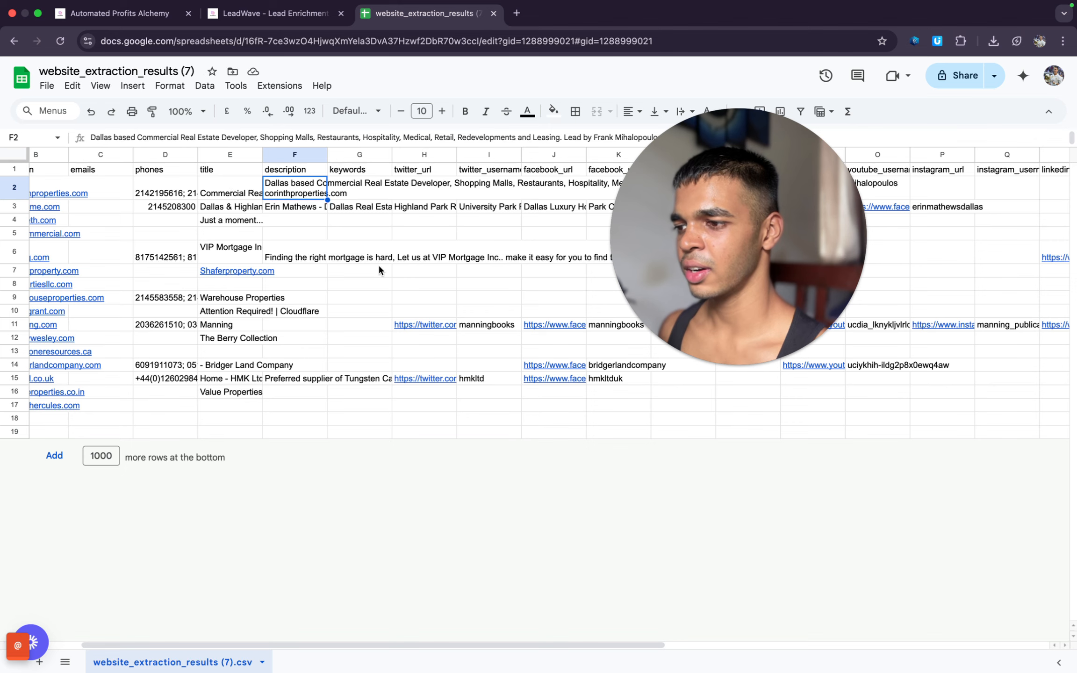
scroll(377, 269, right, 1)
scroll(426, 296, right, 1)
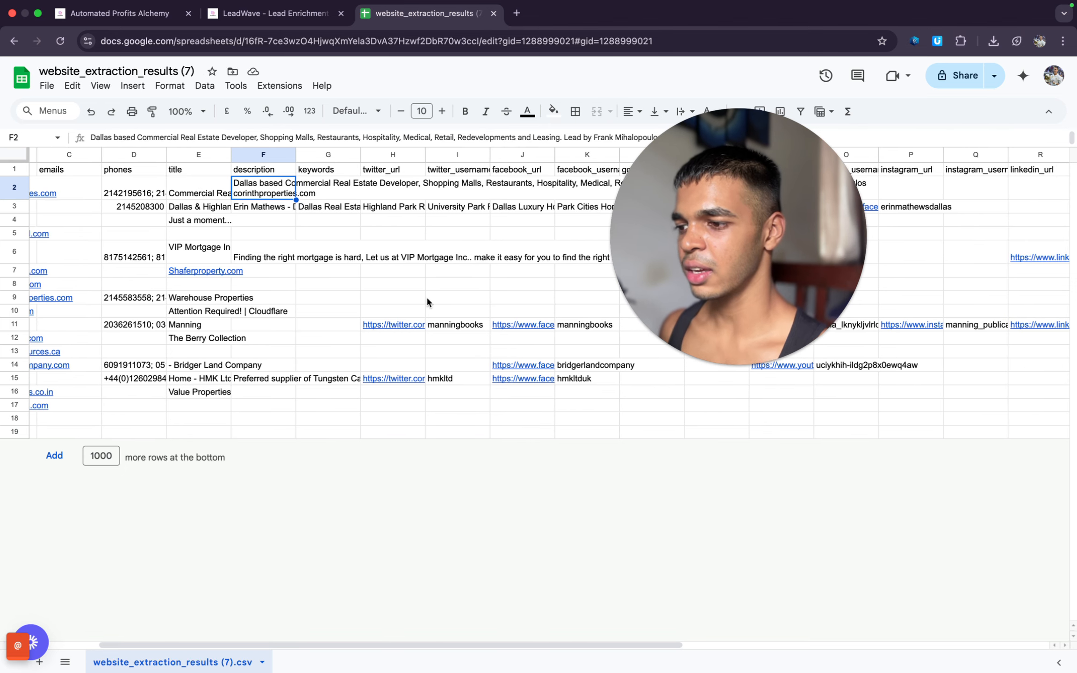
click(394, 325)
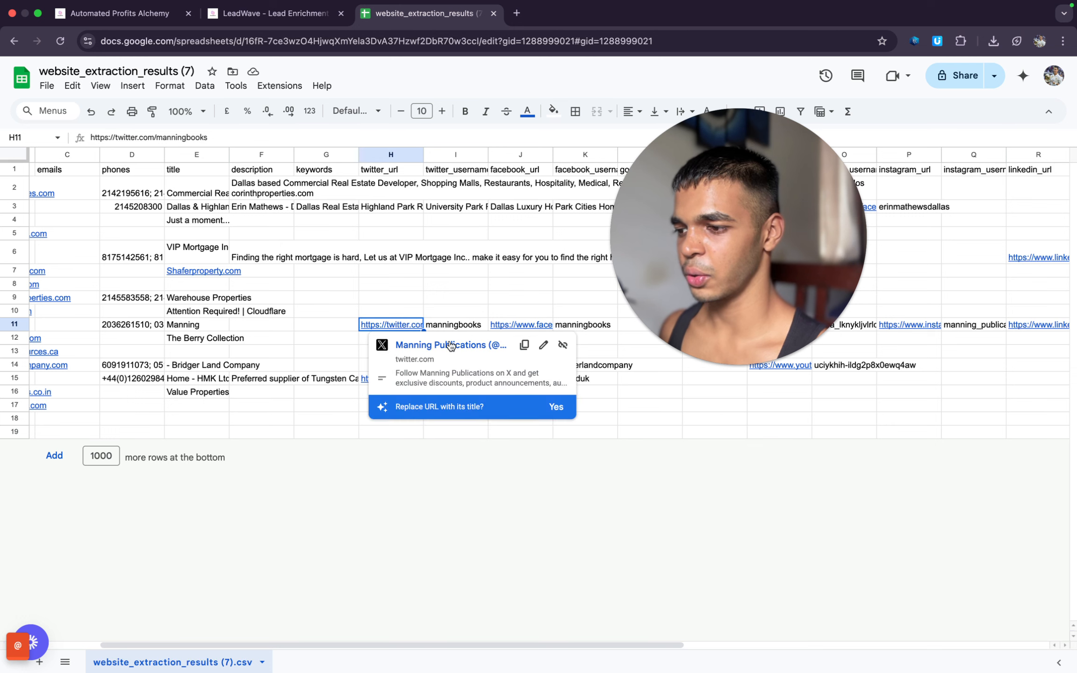
click(434, 286)
scroll(547, 318, right, 2)
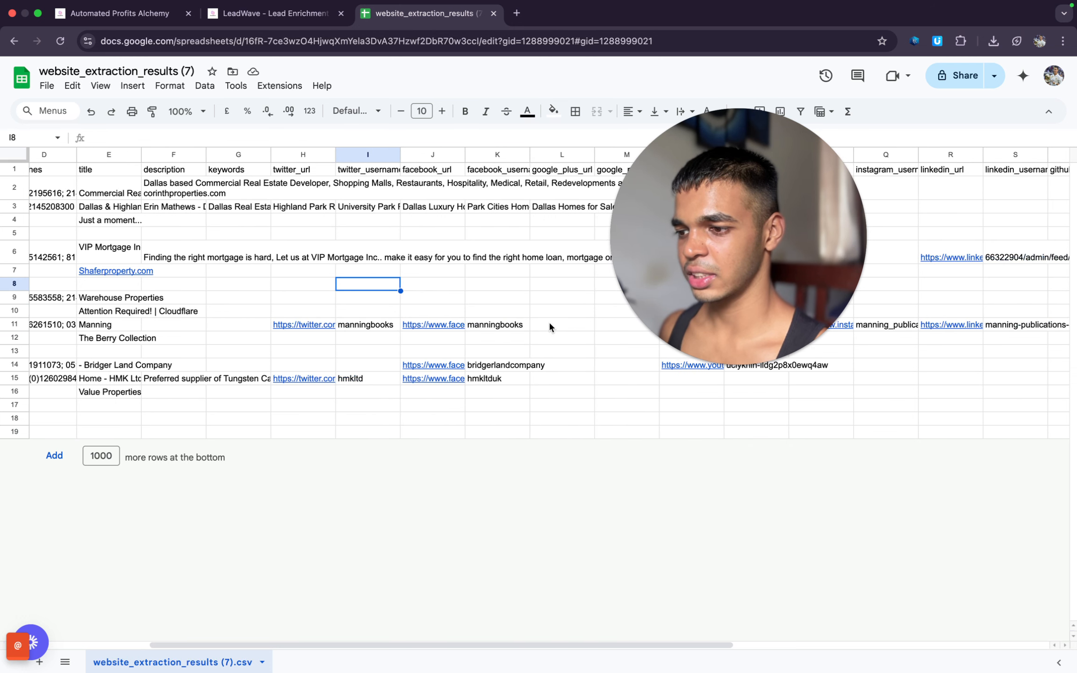
Open Bridger Land Company's Facebook page from the facebook_url column and close it again.
click(426, 365)
click(488, 384)
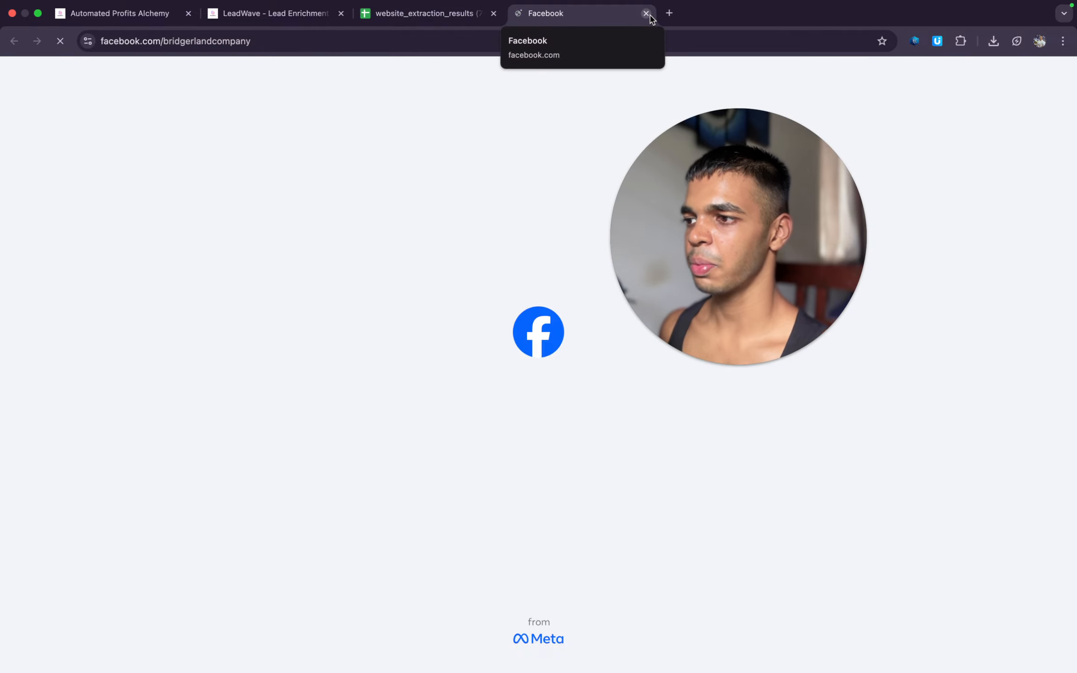
click(646, 13)
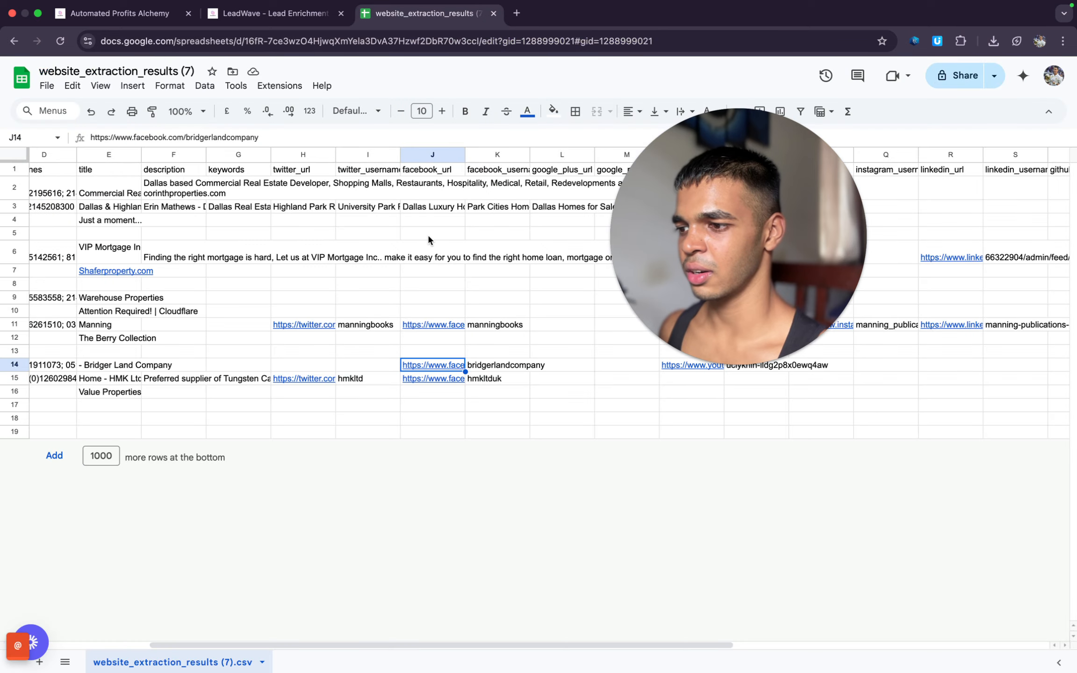
Examine the youtube_url column and preview the channel link for Manning.
scroll(490, 222, right, 5)
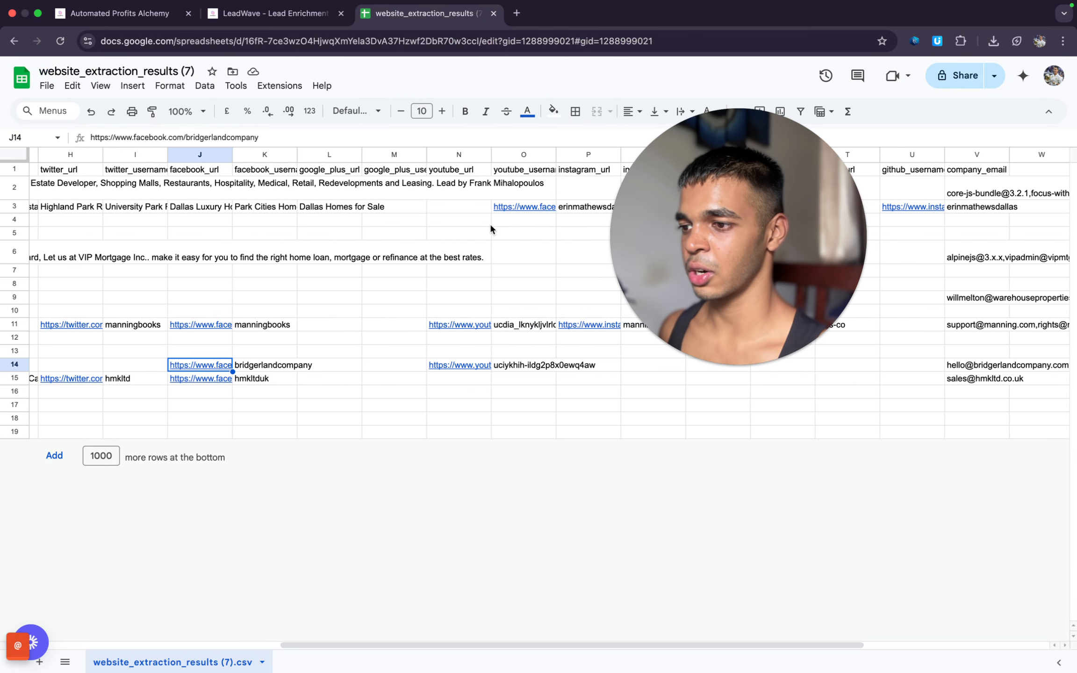
click(459, 328)
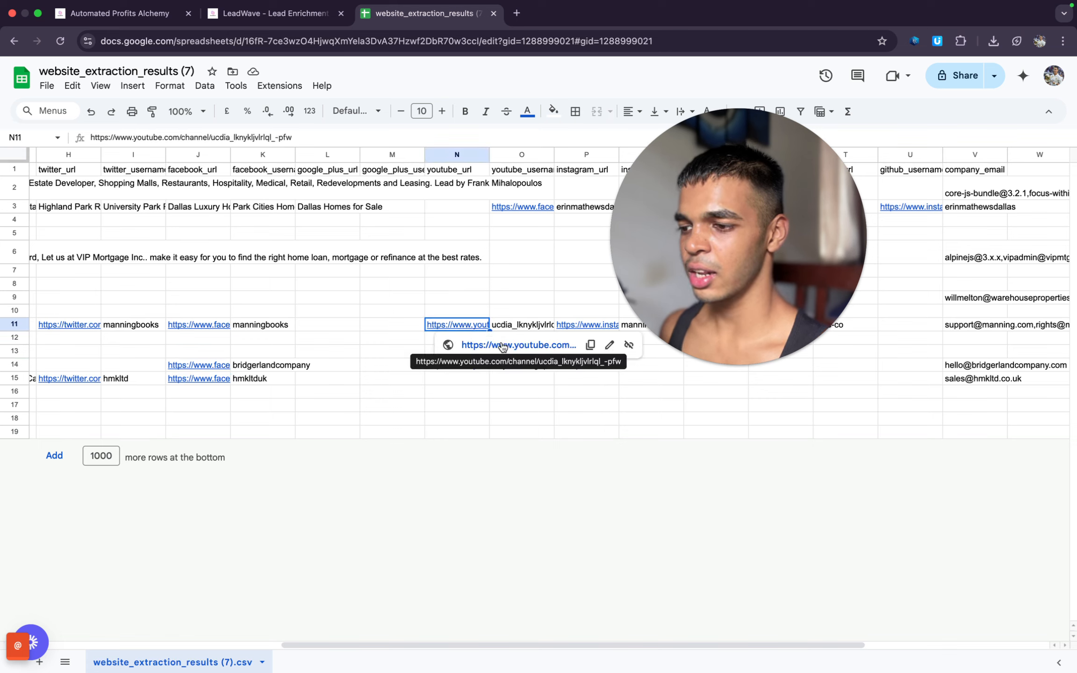
scroll(494, 284, right, 6)
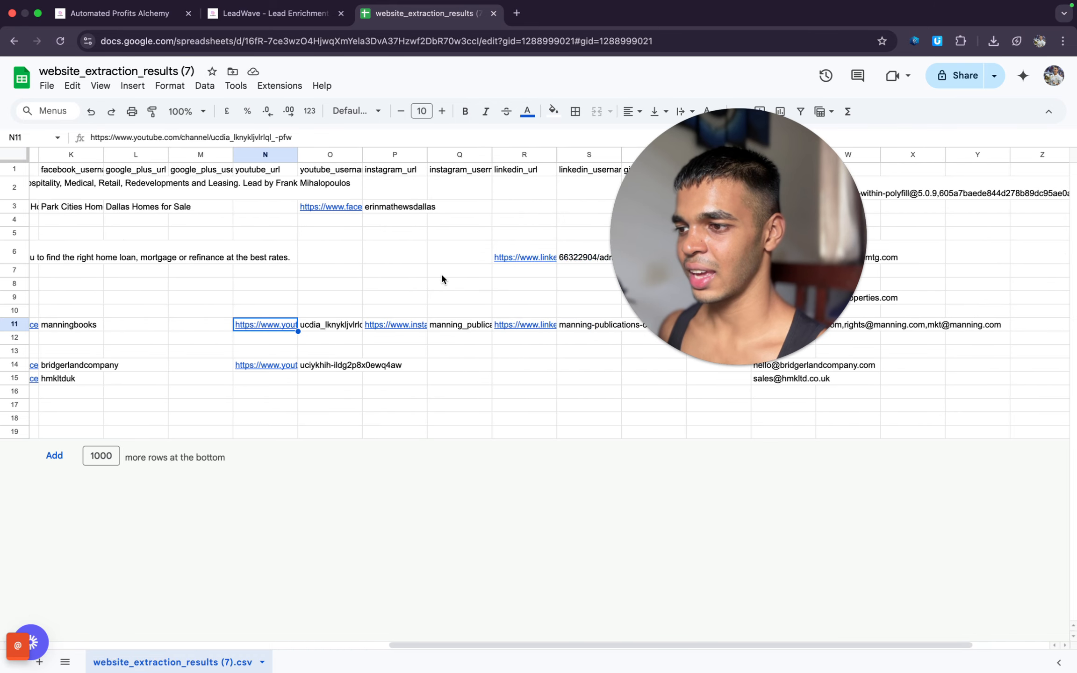
click(442, 273)
Open Manning's Instagram profile from the instagram_url column, look at it and close it.
click(396, 325)
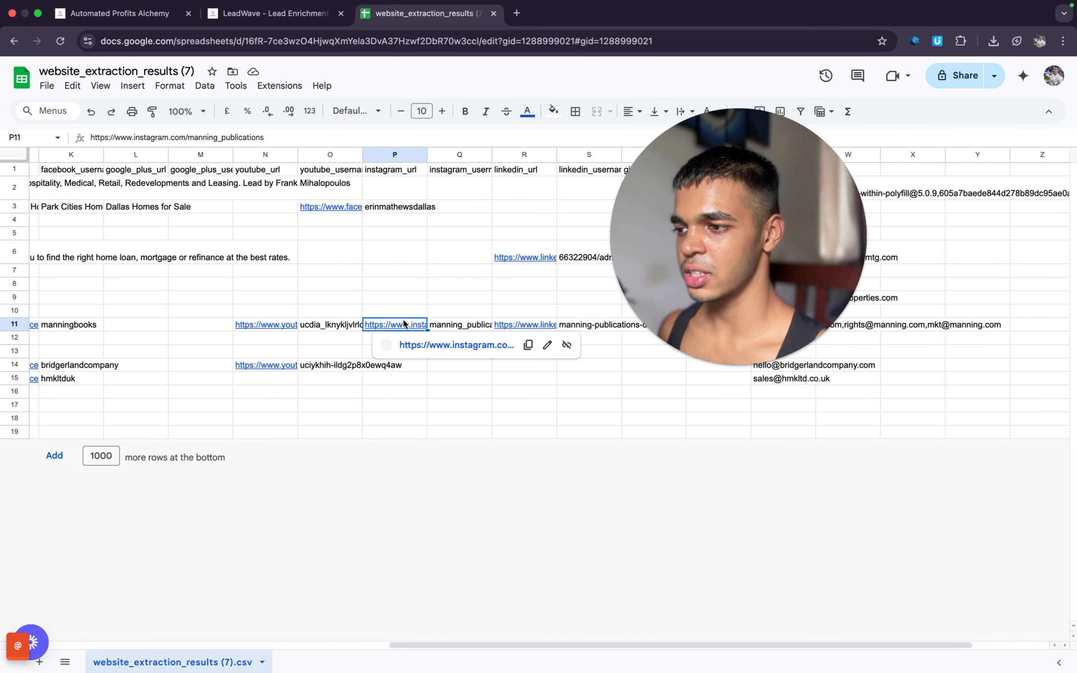
click(452, 345)
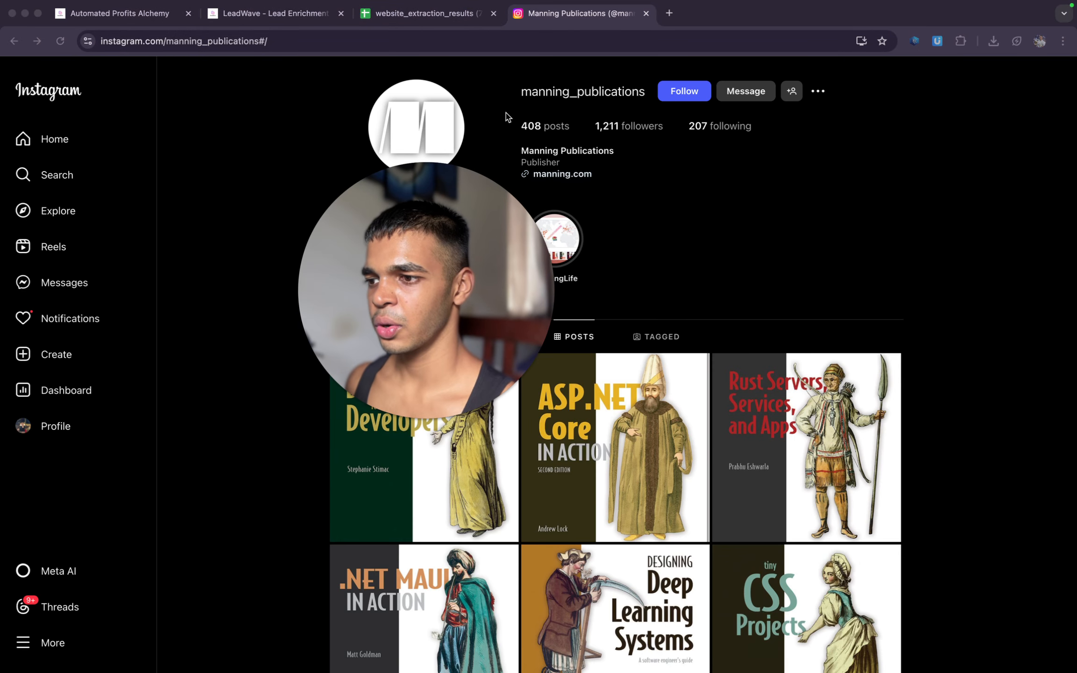
click(654, 8)
click(646, 13)
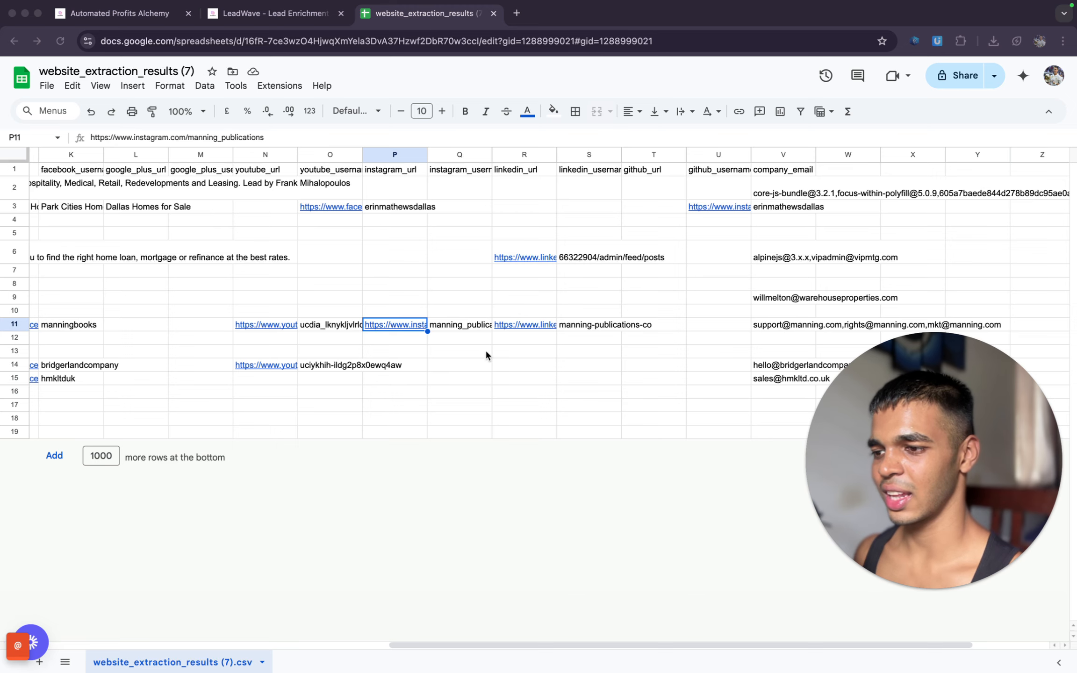
Review the extraction sheet's columns from url and phones through to company_email, and close the spreadsheet.
scroll(523, 325, left, 10)
scroll(537, 301, right, 12)
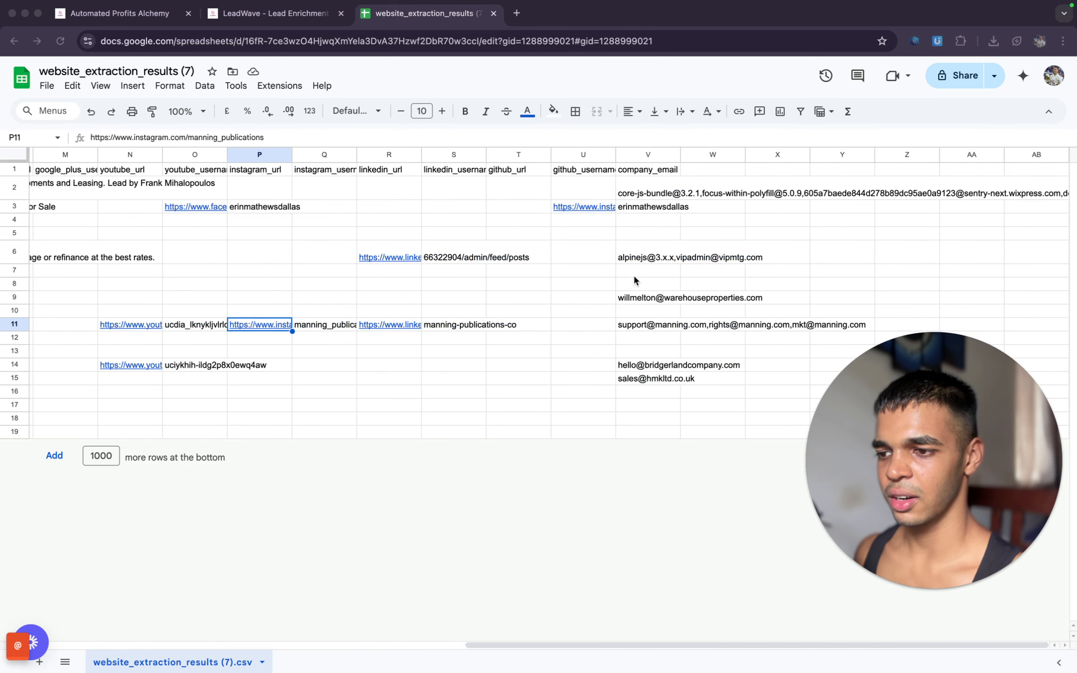
scroll(652, 311, left, 10)
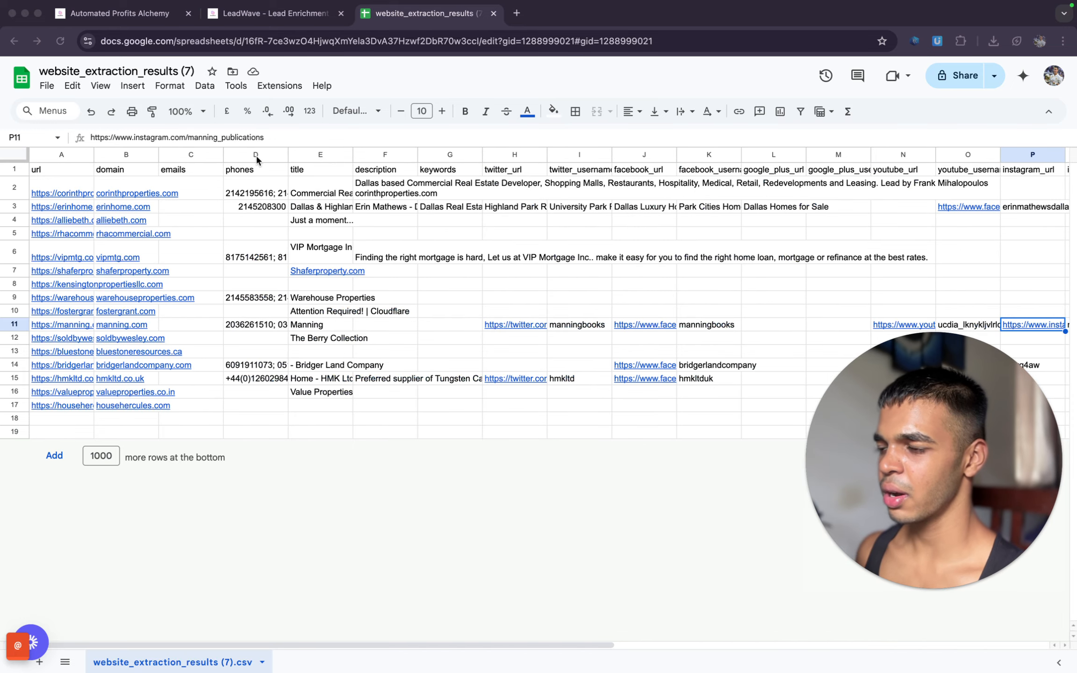
scroll(247, 358, right, 10)
scroll(247, 360, left, 10)
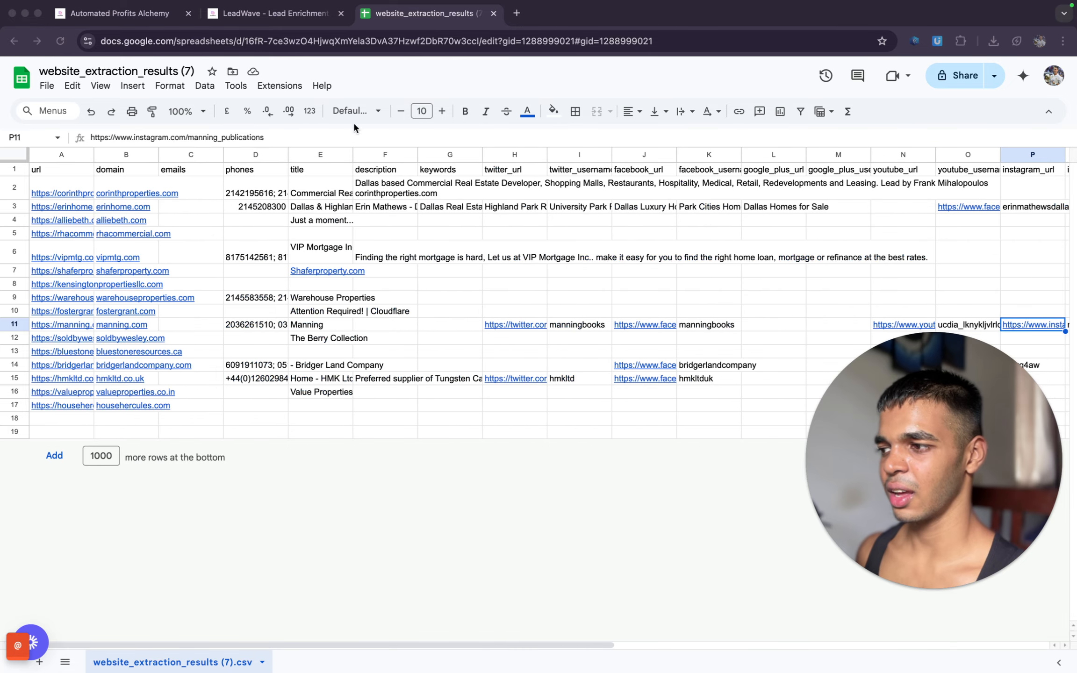
click(495, 13)
click(495, 12)
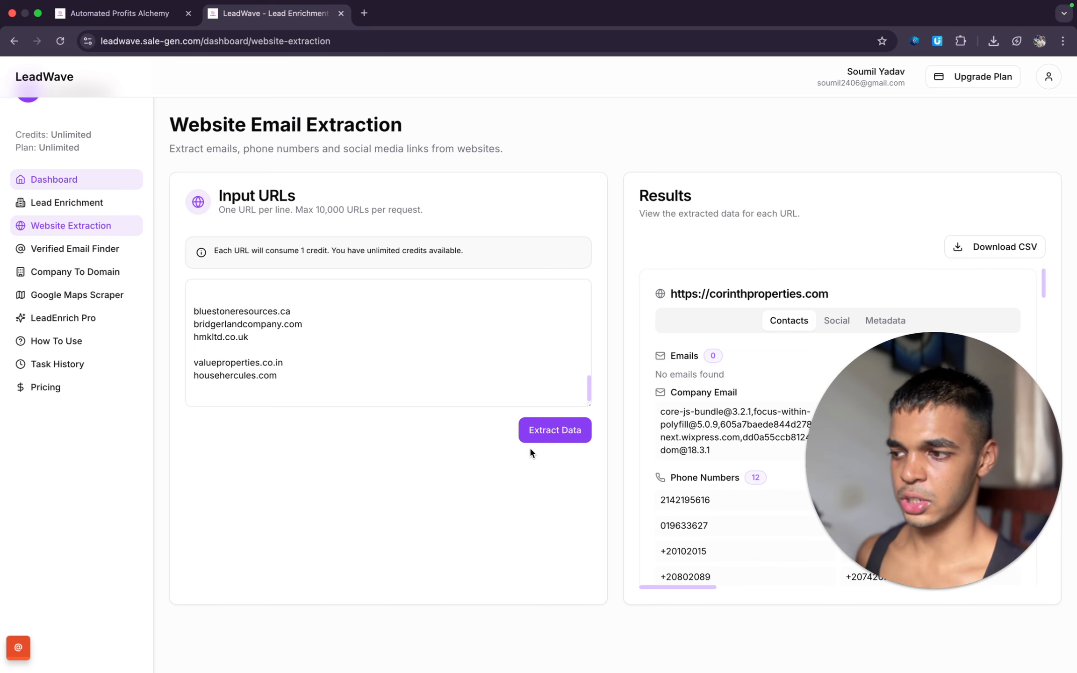
Close the remaining LeadWave tab and return to the Better Business Bureau Scraping Guide.
drag(973, 479, 564, 319)
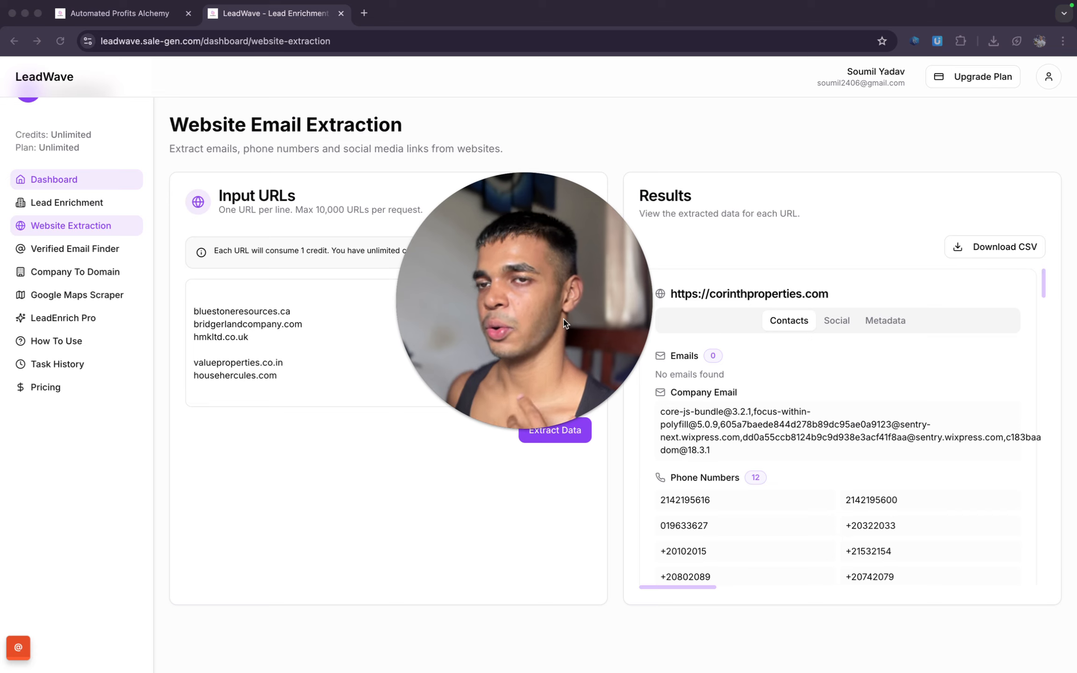
click(335, 17)
click(340, 14)
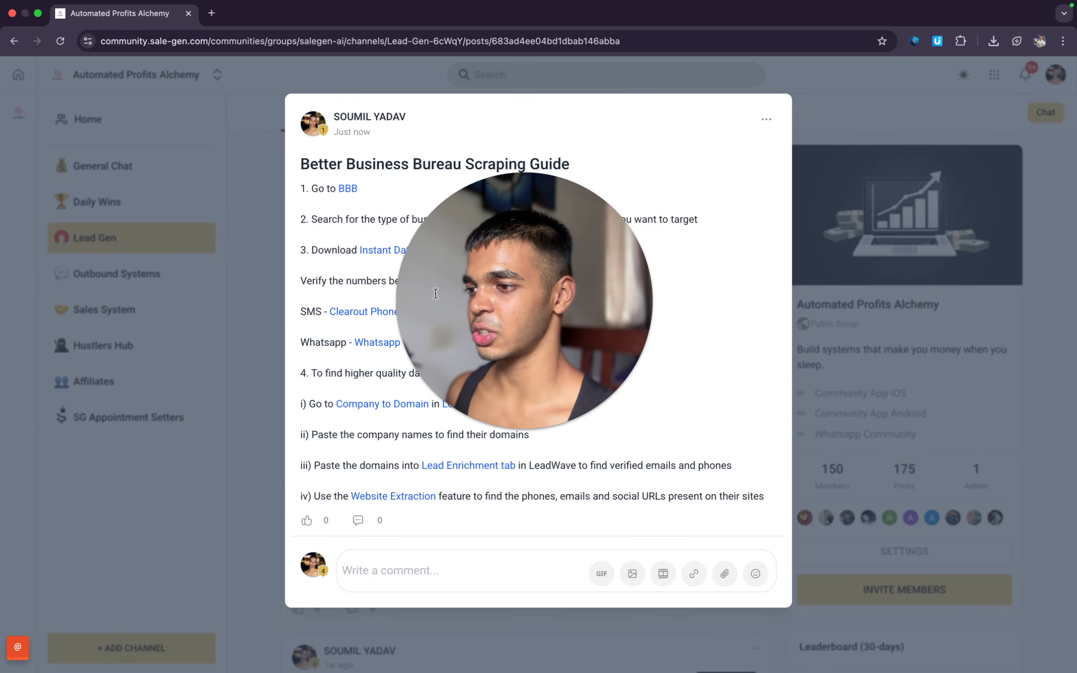